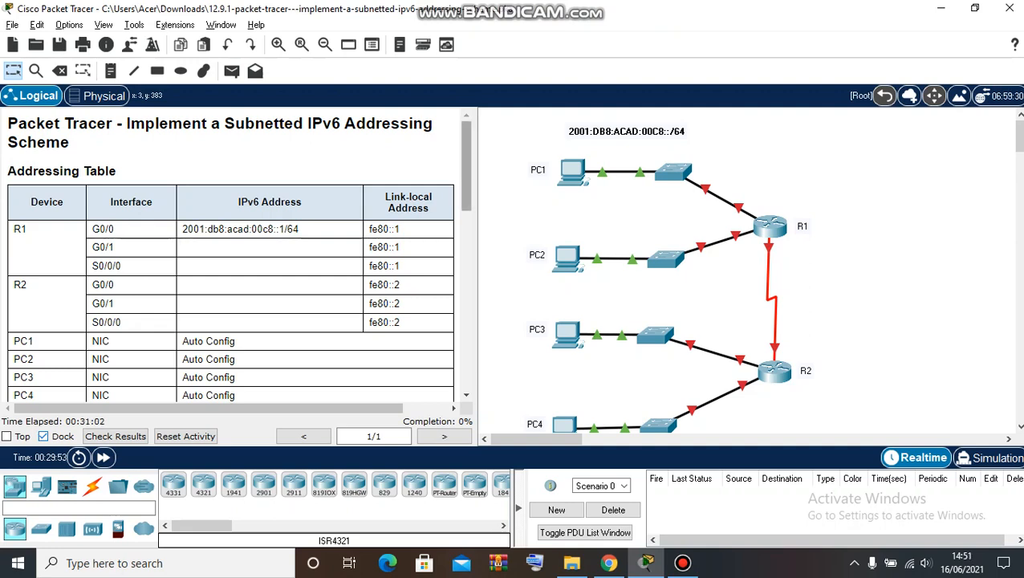
Step: Read the activity's addressing table, objectives and Step 1 subnetting instructions, and examine the topology with its starting subnet label
{"action": "scroll", "coordinate": [236, 257], "scroll_direction": "down", "scroll_amount": 2}
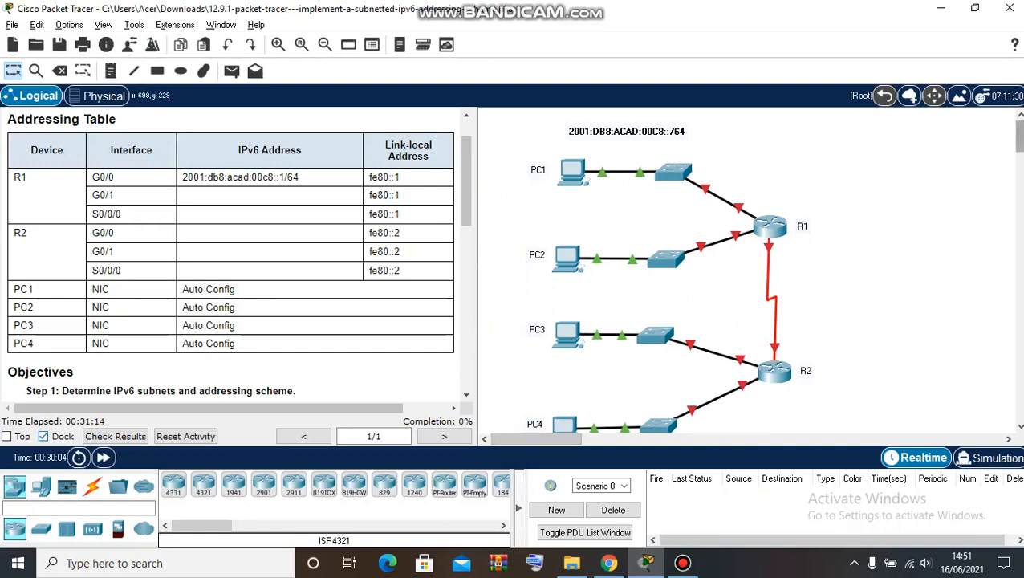
{"action": "scroll", "coordinate": [670, 269], "scroll_direction": "down", "scroll_amount": 2}
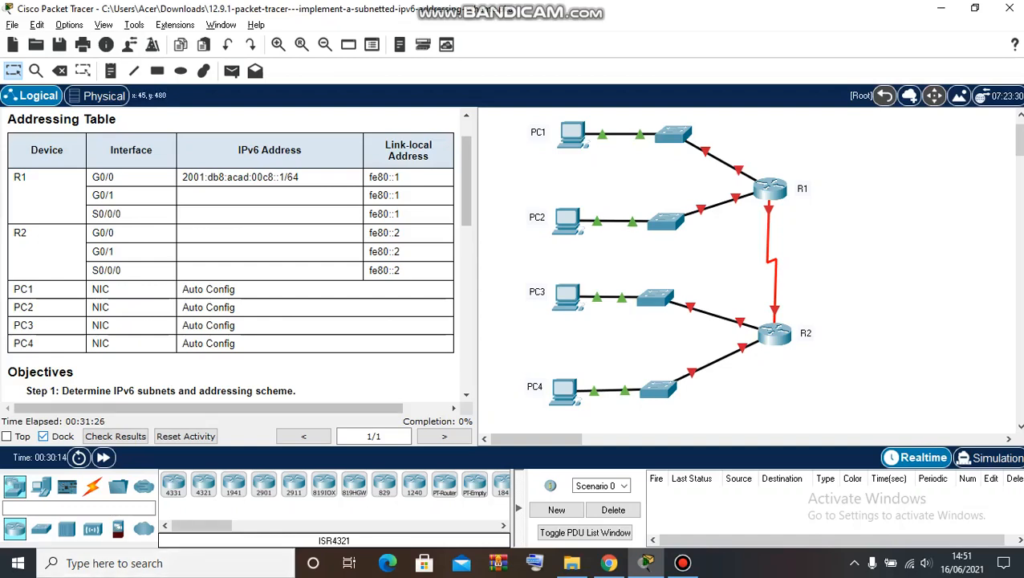
{"action": "scroll", "coordinate": [232, 252], "scroll_direction": "down", "scroll_amount": 3}
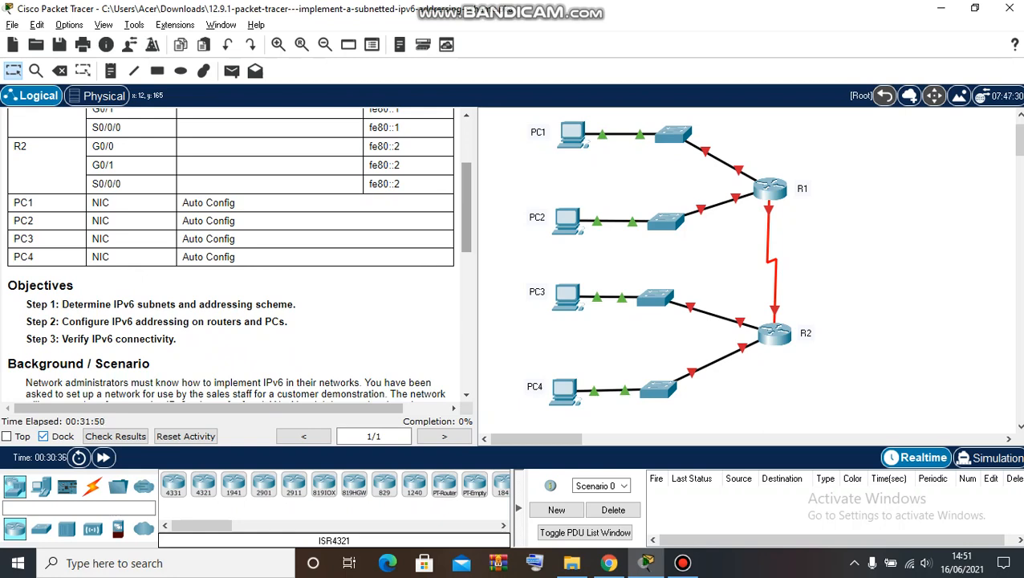
{"action": "scroll", "coordinate": [238, 255], "scroll_direction": "down", "scroll_amount": 3}
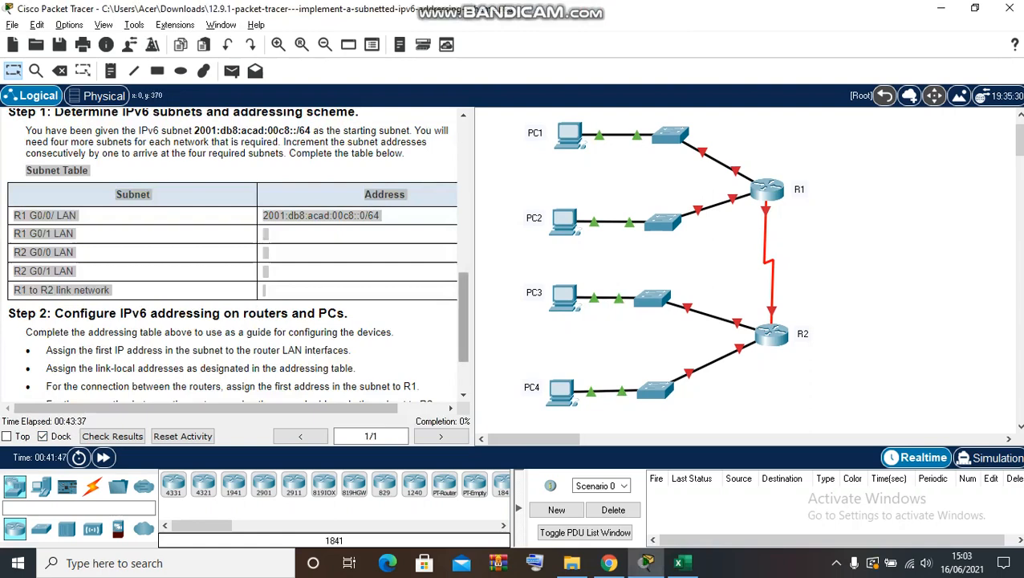
{"action": "left_click_drag", "start_coordinate": [463, 333], "coordinate": [463, 300]}
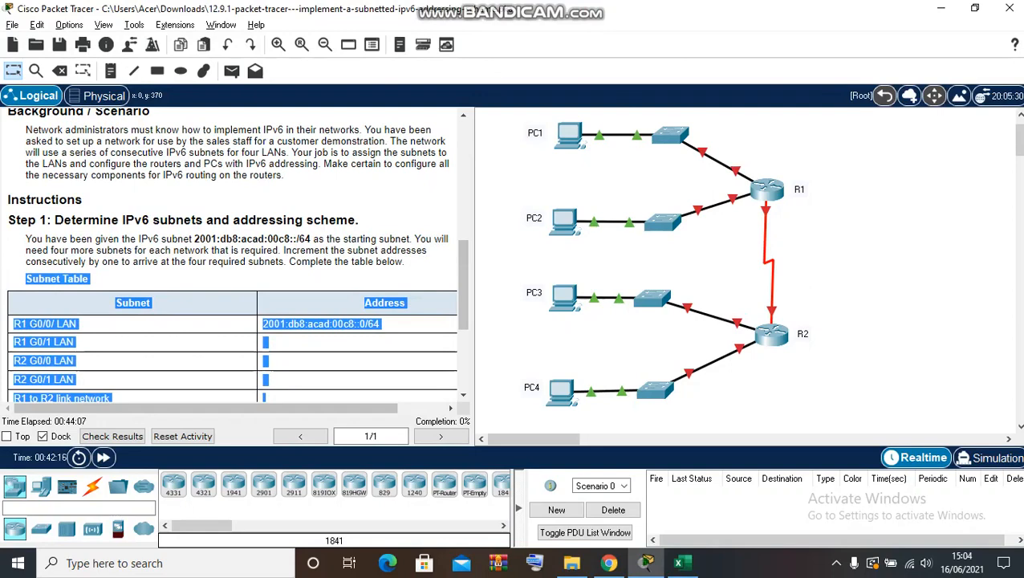
{"action": "left_click", "coordinate": [195, 239]}
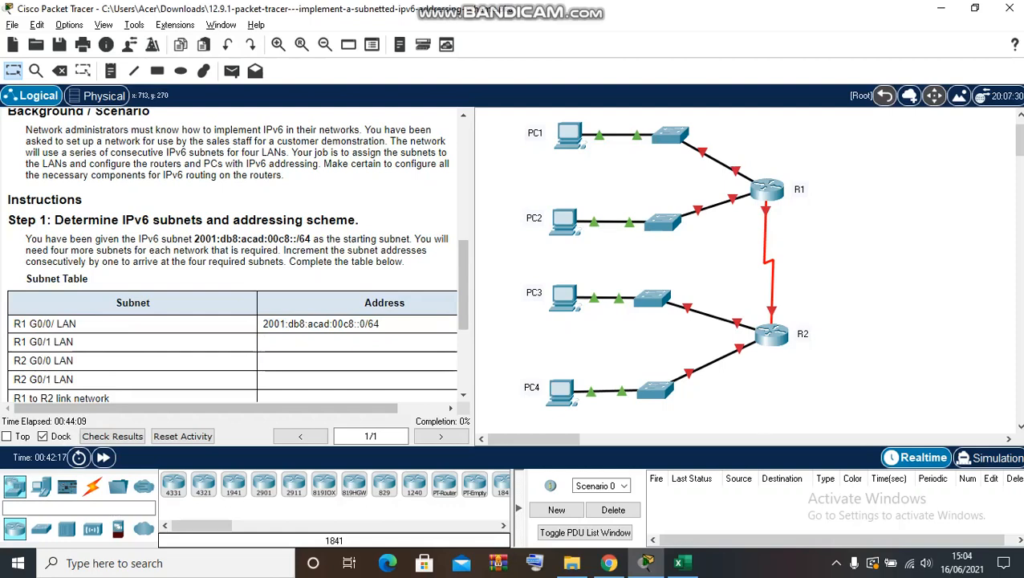
{"action": "scroll", "coordinate": [666, 277], "scroll_direction": "up", "scroll_amount": 1}
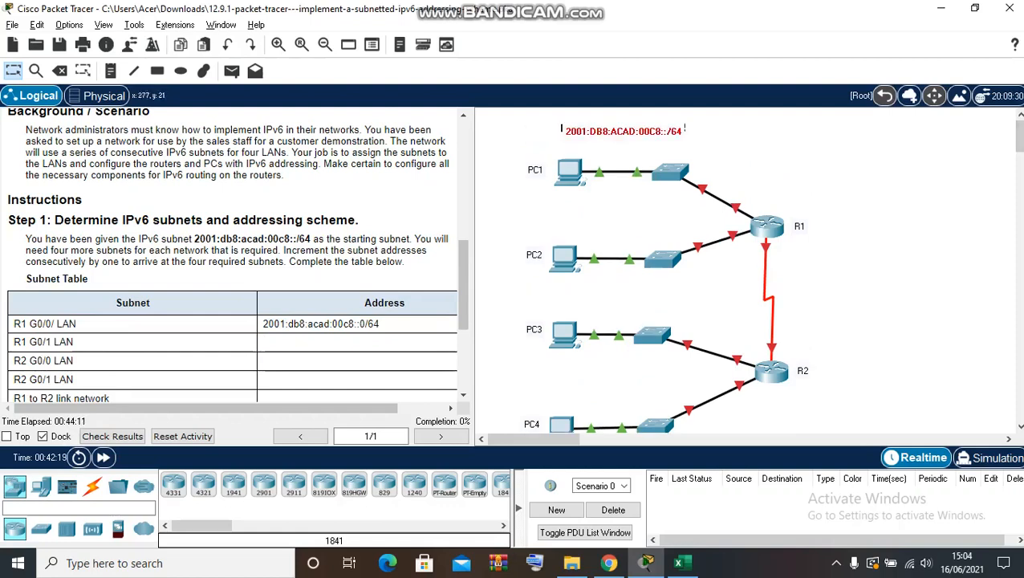
{"action": "left_click_drag", "start_coordinate": [685, 126], "coordinate": [762, 128]}
{"action": "left_click", "coordinate": [881, 188]}
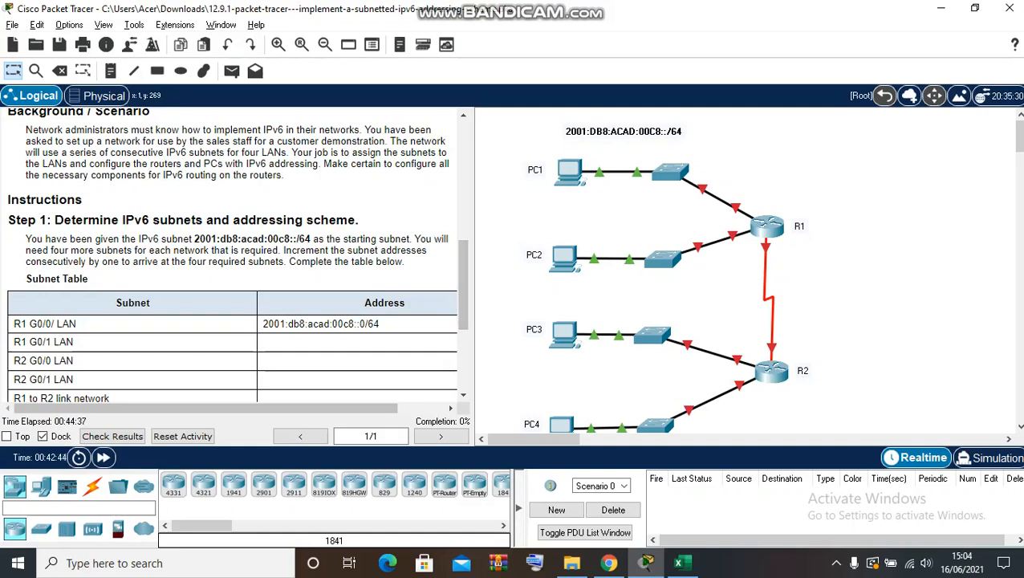
{"action": "scroll", "coordinate": [237, 253], "scroll_direction": "down", "scroll_amount": 3}
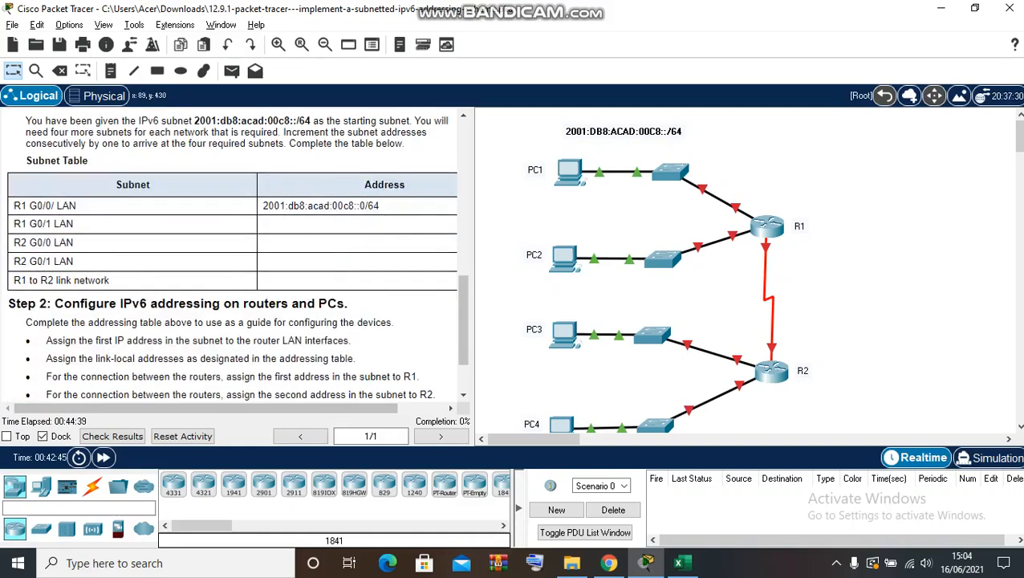
Step: Switch to the Excel workbook and autofit the heights of the R1 G0/0 LAN and R1 to R2 link network rows
{"action": "left_click", "coordinate": [678, 562]}
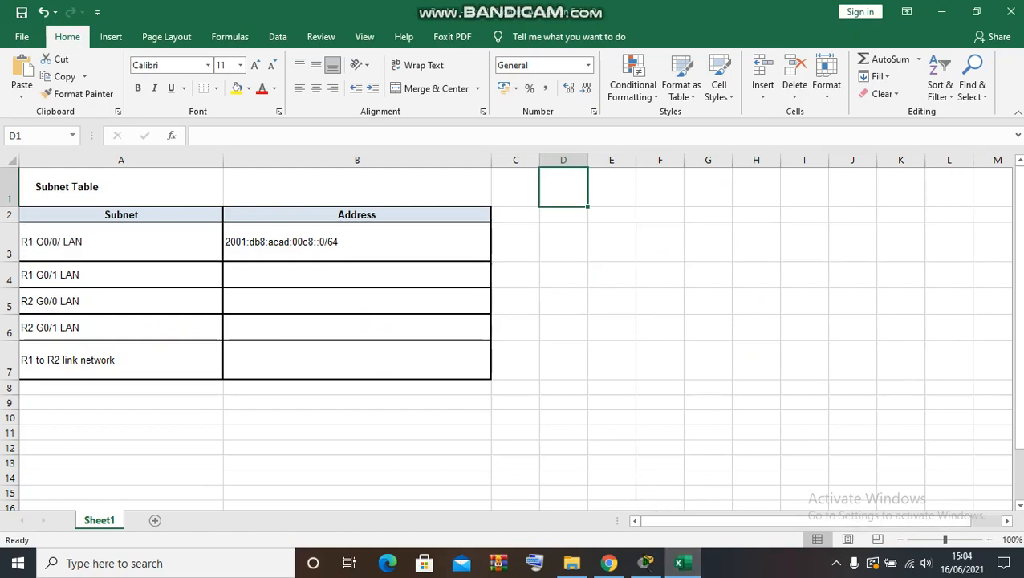
{"action": "double_click", "coordinate": [10, 261]}
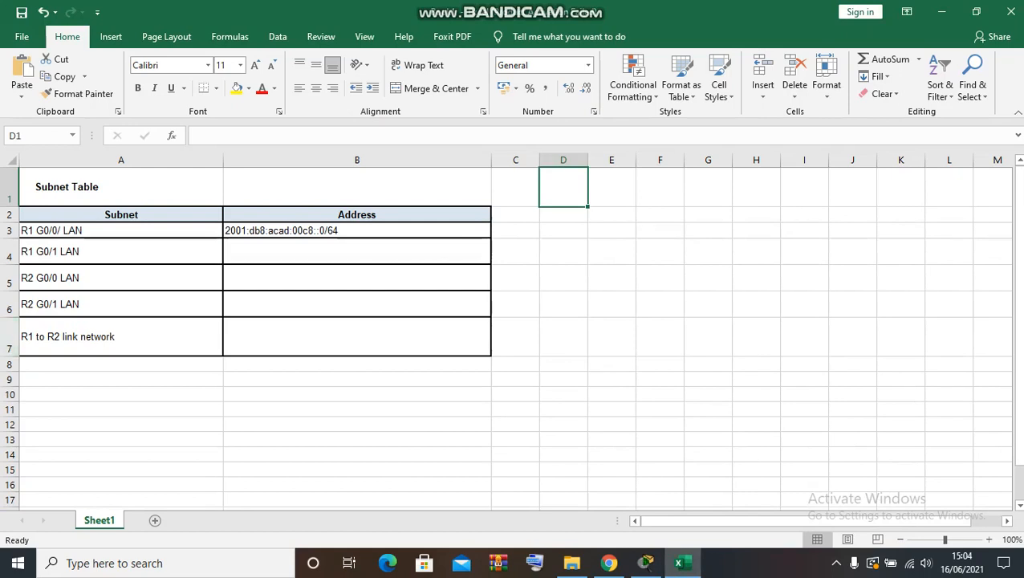
{"action": "double_click", "coordinate": [10, 356]}
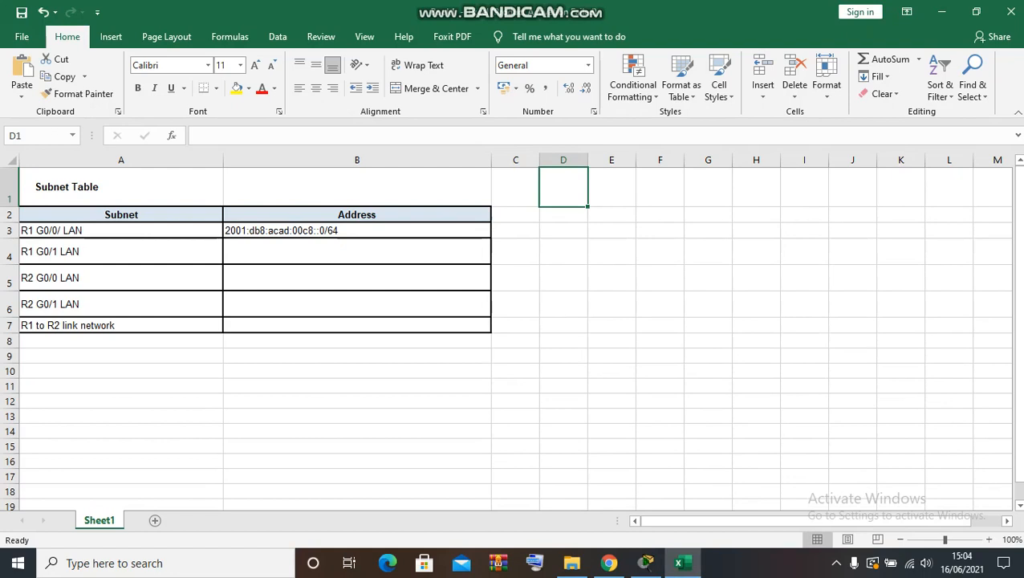
Step: Copy the R1 G0/0 LAN address into the address cell of the R1 G0/1 LAN row
{"action": "left_click", "coordinate": [356, 252]}
{"action": "left_click", "coordinate": [356, 230]}
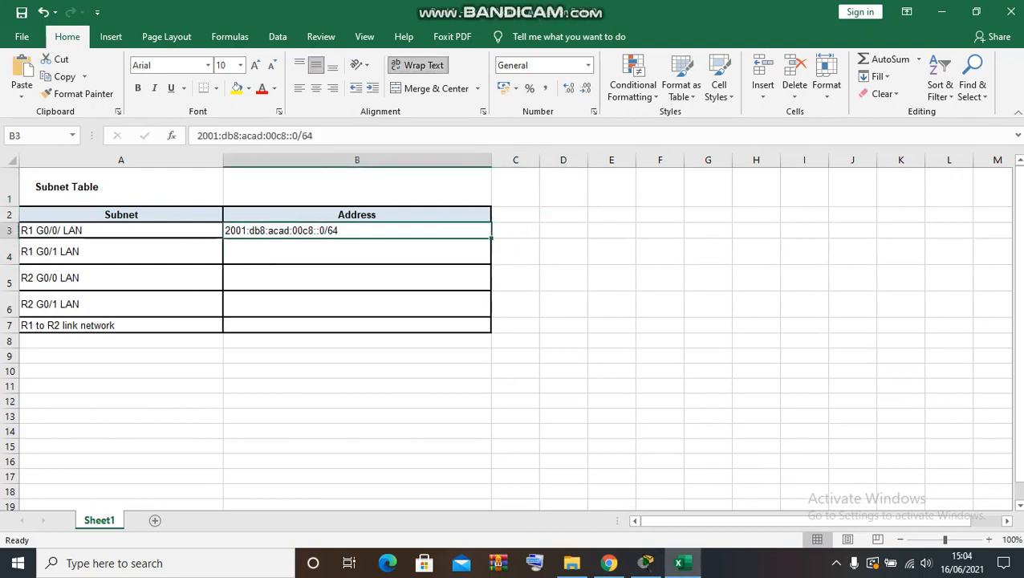
{"action": "left_click", "coordinate": [491, 238]}
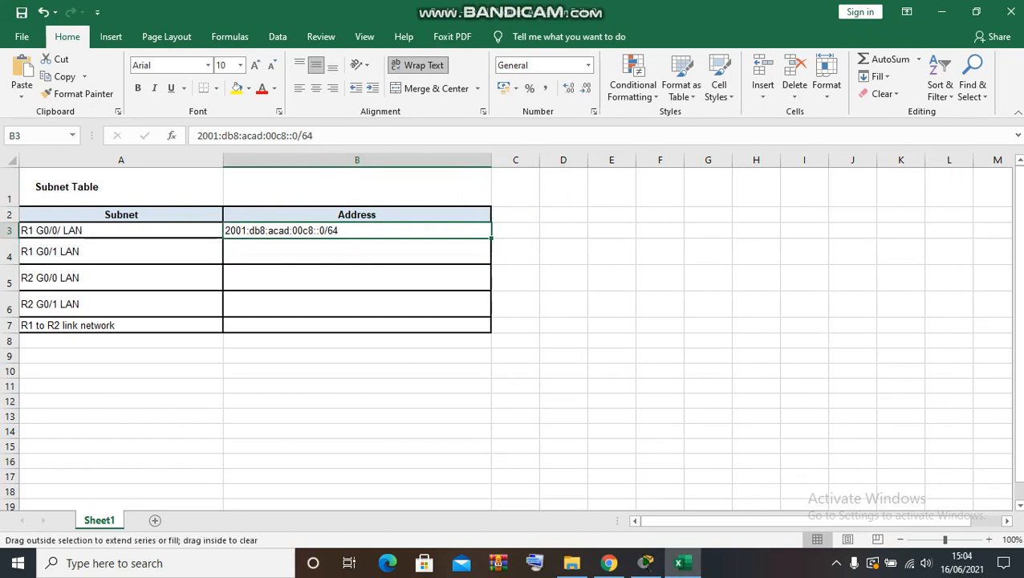
{"action": "left_click", "coordinate": [466, 251]}
{"action": "left_click", "coordinate": [356, 230]}
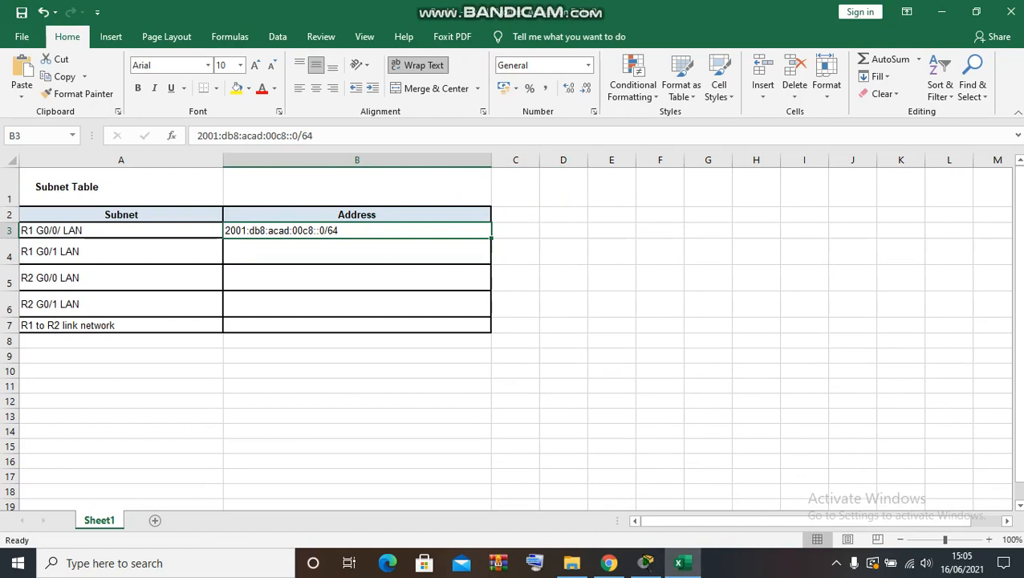
{"action": "right_click", "coordinate": [461, 230]}
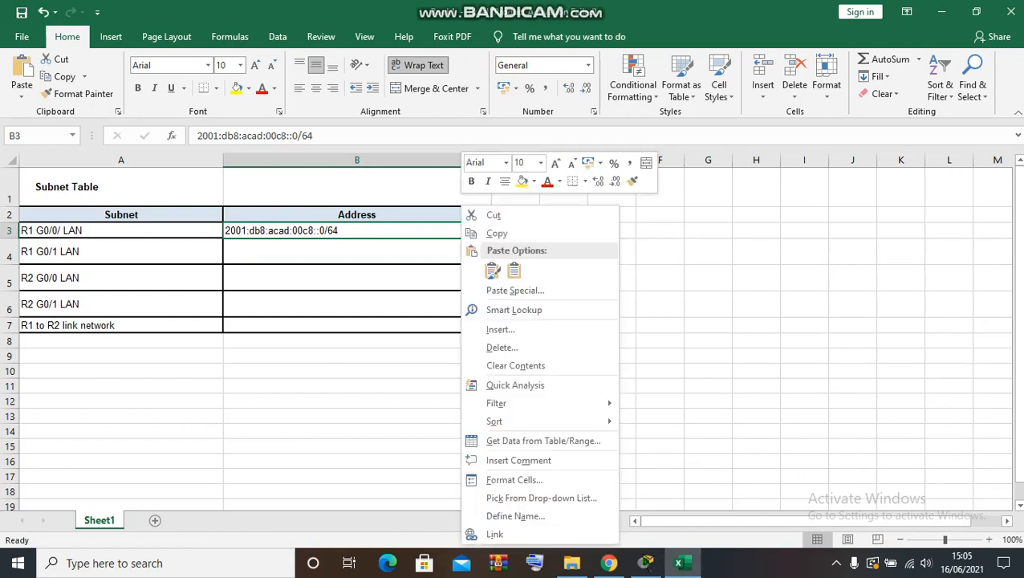
{"action": "left_click", "coordinate": [497, 232]}
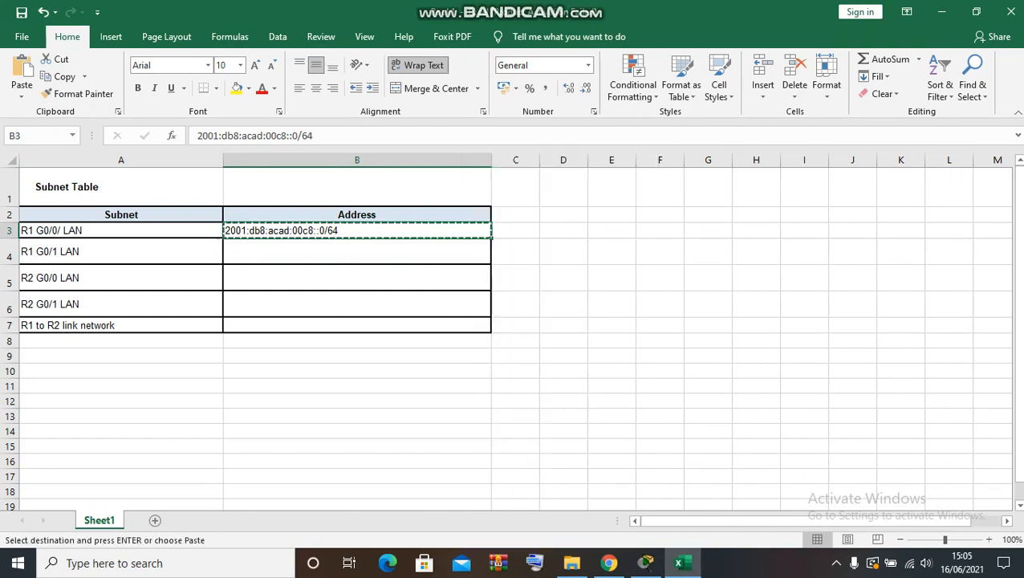
{"action": "right_click", "coordinate": [317, 251]}
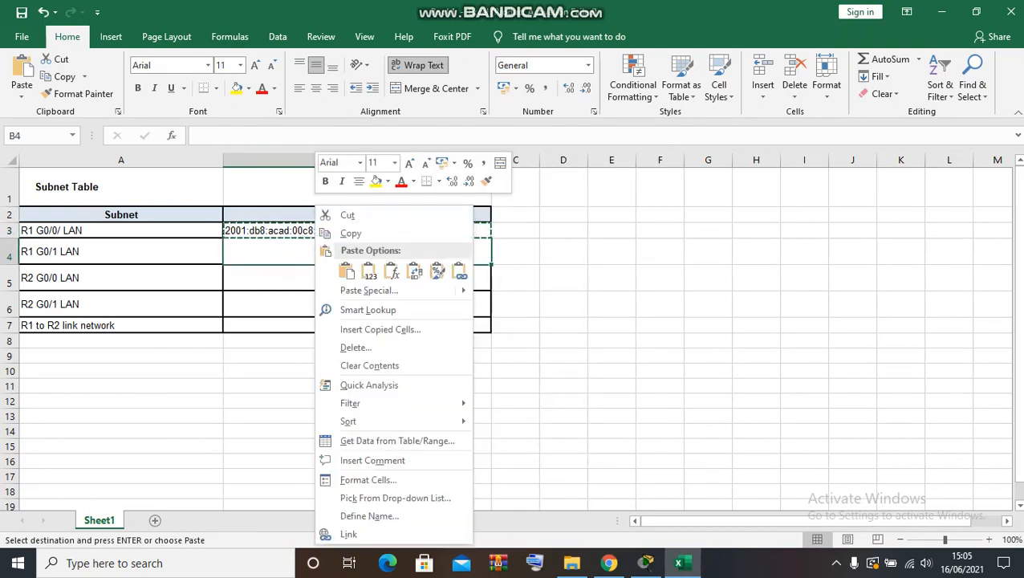
{"action": "left_click", "coordinate": [346, 273]}
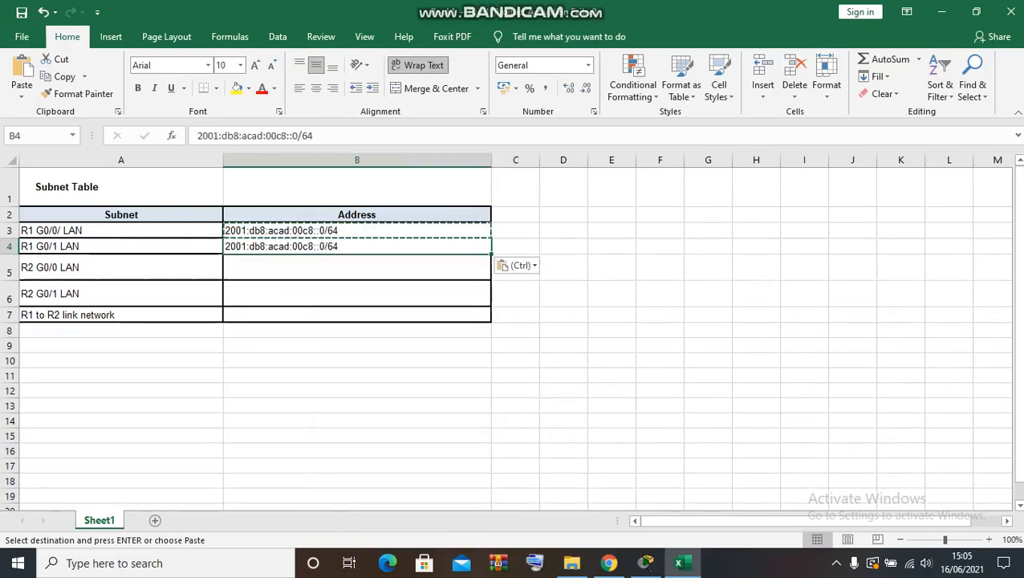
Step: Set the R1 G0/1 LAN address to 2001:db8:acad:00c9::0/64
{"action": "key", "text": "F2"}
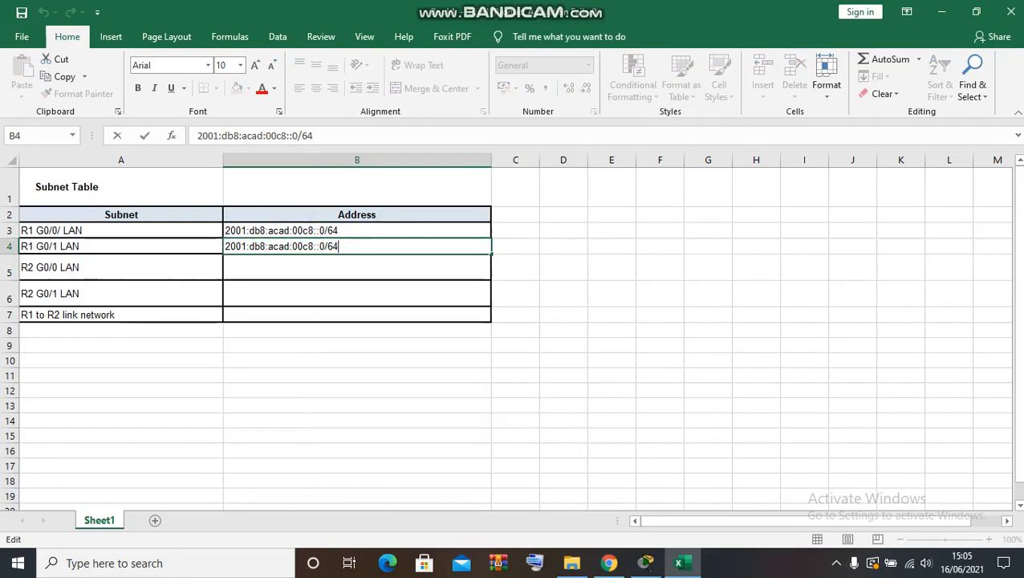
{"action": "key", "text": "Left"}
{"action": "key", "text": "Left"}
{"action": "key", "text": "Left"}
{"action": "key", "text": "Left"}
{"action": "key", "text": "Left"}
{"action": "key", "text": "Left"}
{"action": "key", "text": "BackSpace"}
{"action": "type", "text": "9"}
{"action": "key", "text": "Return"}
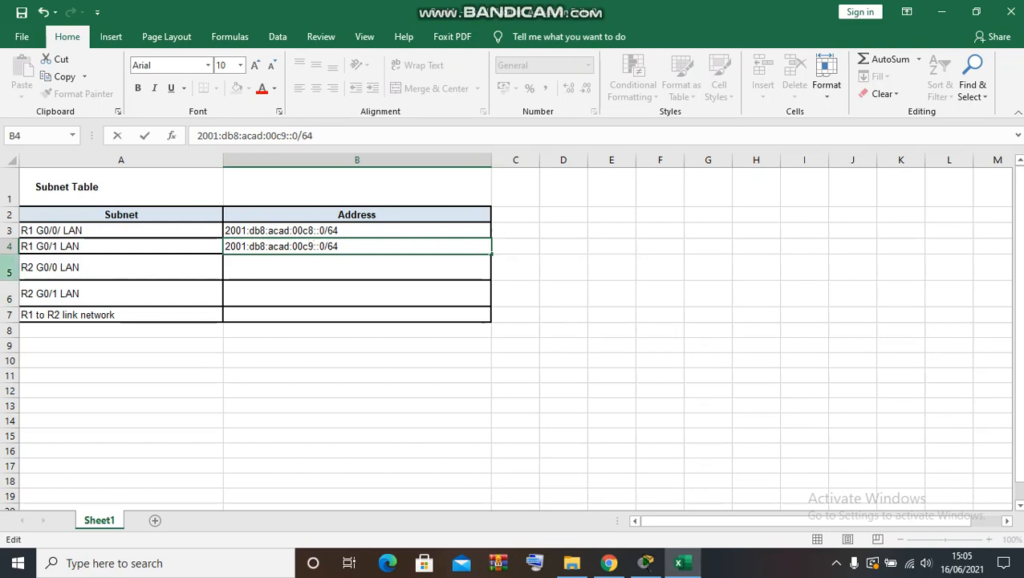
{"action": "key", "text": "Return"}
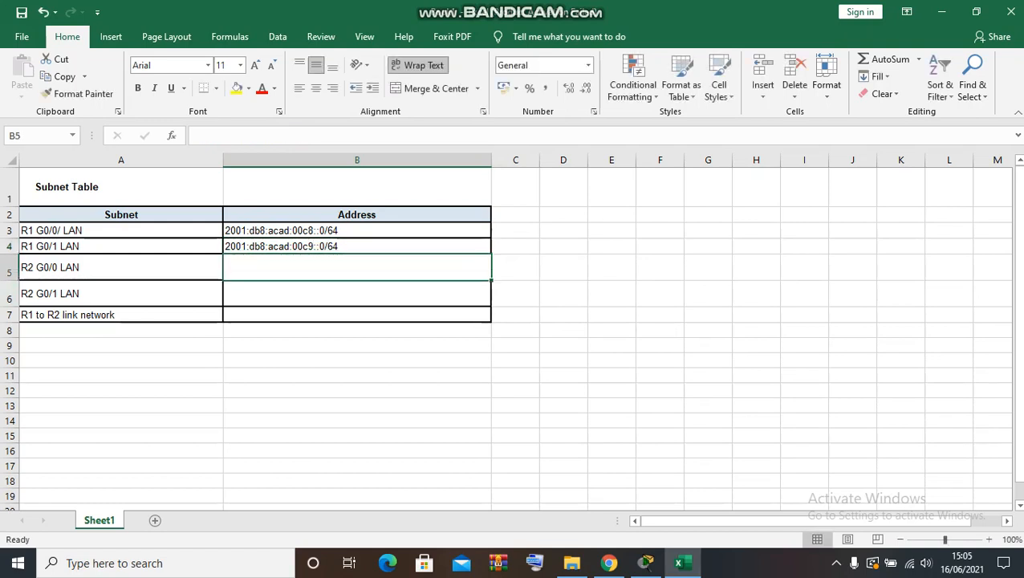
Step: Copy the R1 G0/1 LAN address into the address cell of the R2 G0/0 LAN row
{"action": "key", "text": "Up"}
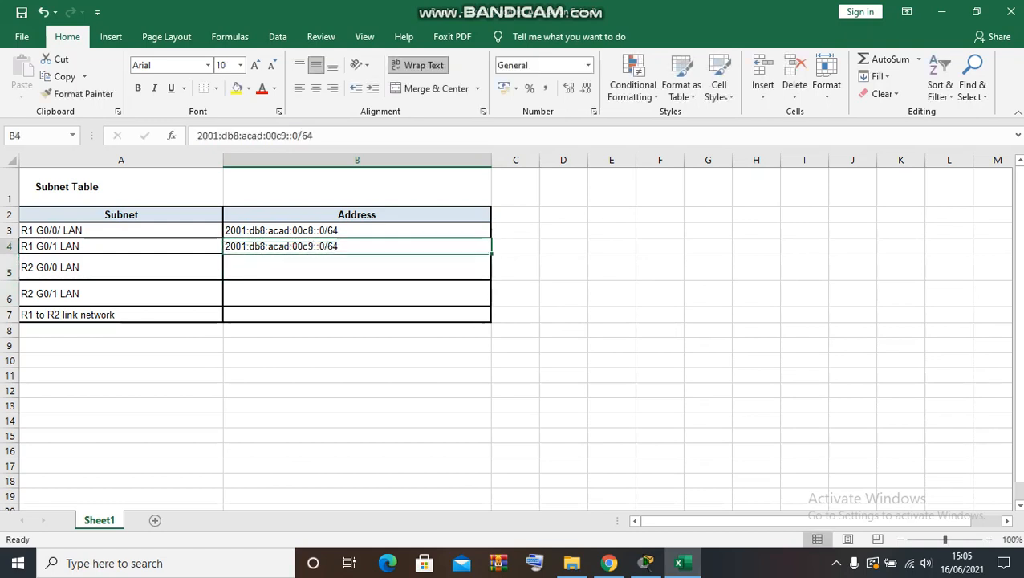
{"action": "key", "text": "ctrl+c"}
{"action": "key", "text": "Down"}
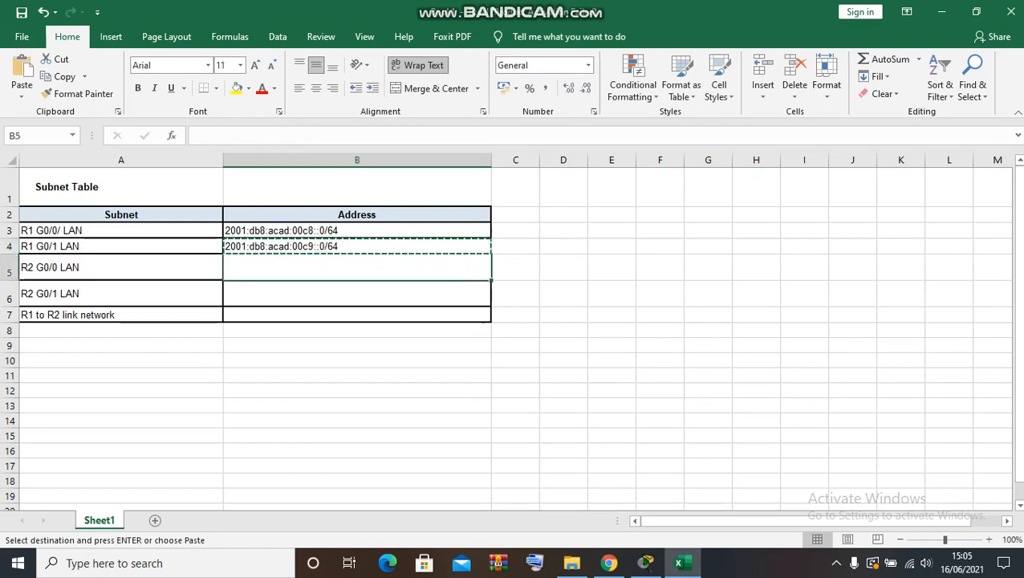
{"action": "key", "text": "ctrl+v"}
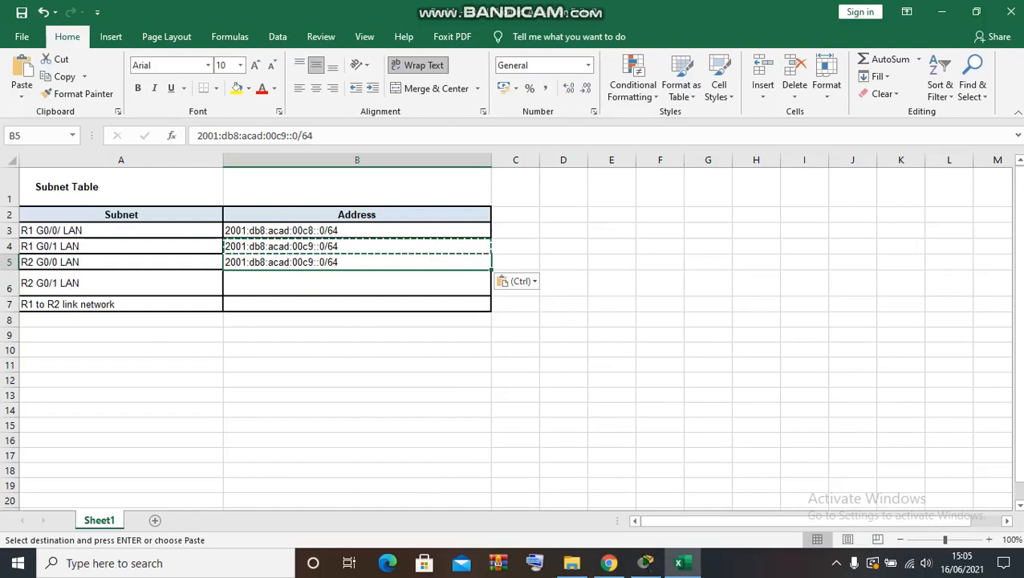
{"action": "left_click", "coordinate": [515, 335]}
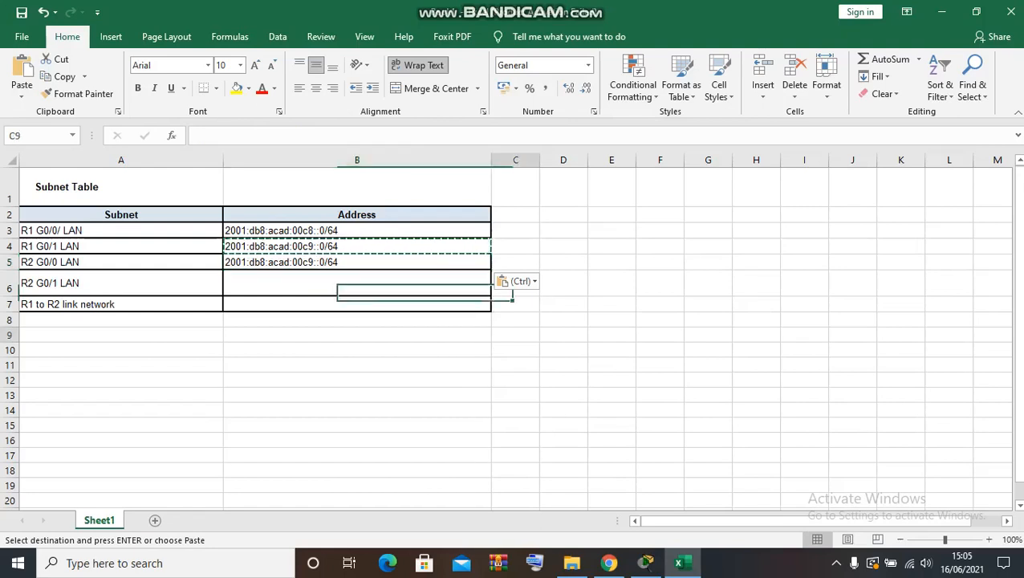
{"action": "double_click", "coordinate": [515, 334]}
Step: Set the R2 G0/0 LAN address to 2001:db8:acad:00ca::0/64
{"action": "left_click", "coordinate": [357, 262]}
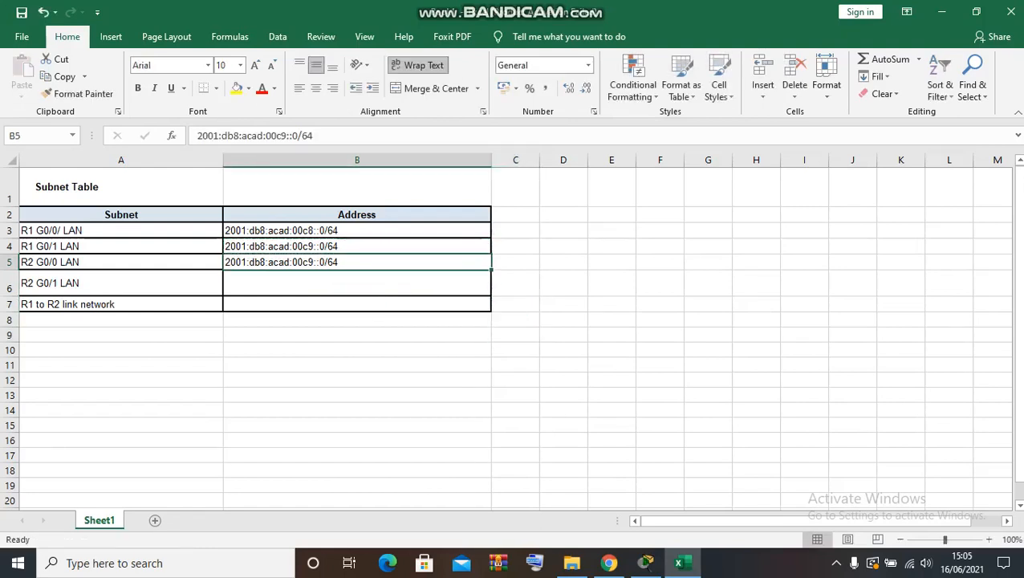
{"action": "key", "text": "F2"}
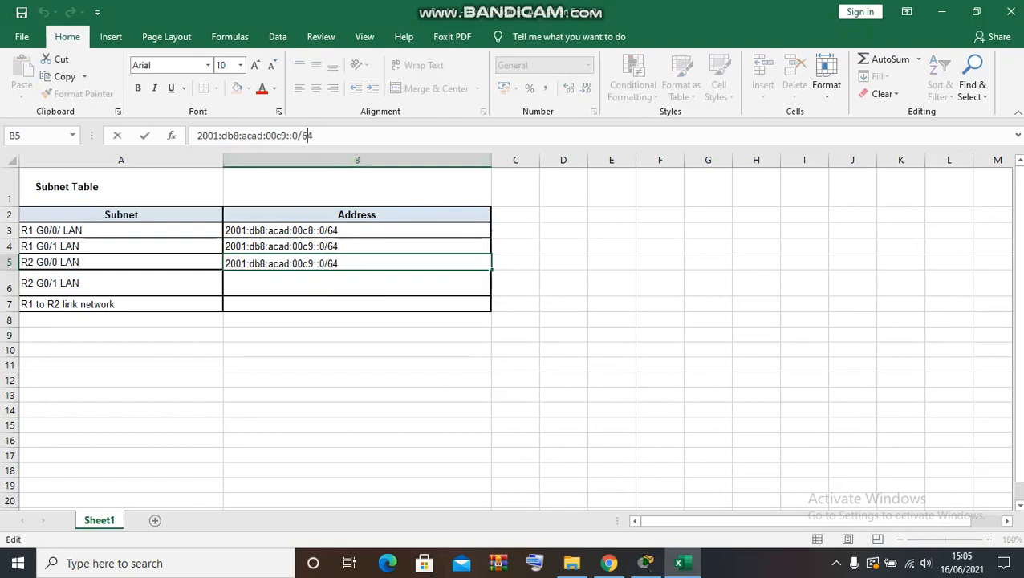
{"action": "key", "text": "Left"}
{"action": "key", "text": "Left"}
{"action": "key", "text": "Left"}
{"action": "key", "text": "Left"}
{"action": "key", "text": "Left"}
{"action": "key", "text": "BackSpace"}
{"action": "type", "text": "a"}
{"action": "key", "text": "End"}
{"action": "left_click_drag", "start_coordinate": [660, 305], "coordinate": [660, 284]}
Step: Copy the R2 G0/0 LAN address into the R2 G0/1 LAN and R1 to R2 link network rows
{"action": "left_click", "coordinate": [358, 261]}
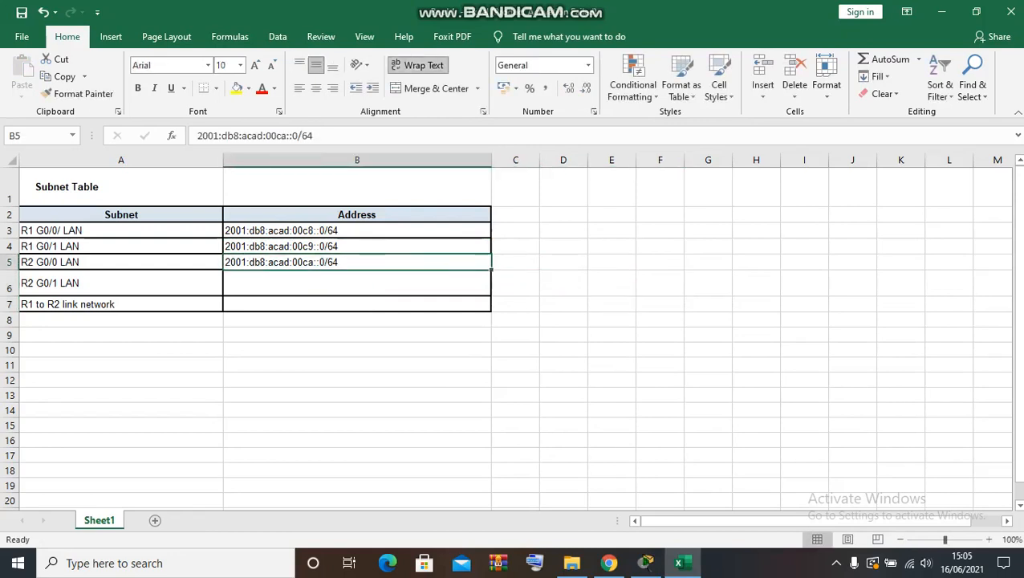
{"action": "key", "text": "ctrl+c"}
{"action": "left_click", "coordinate": [357, 283]}
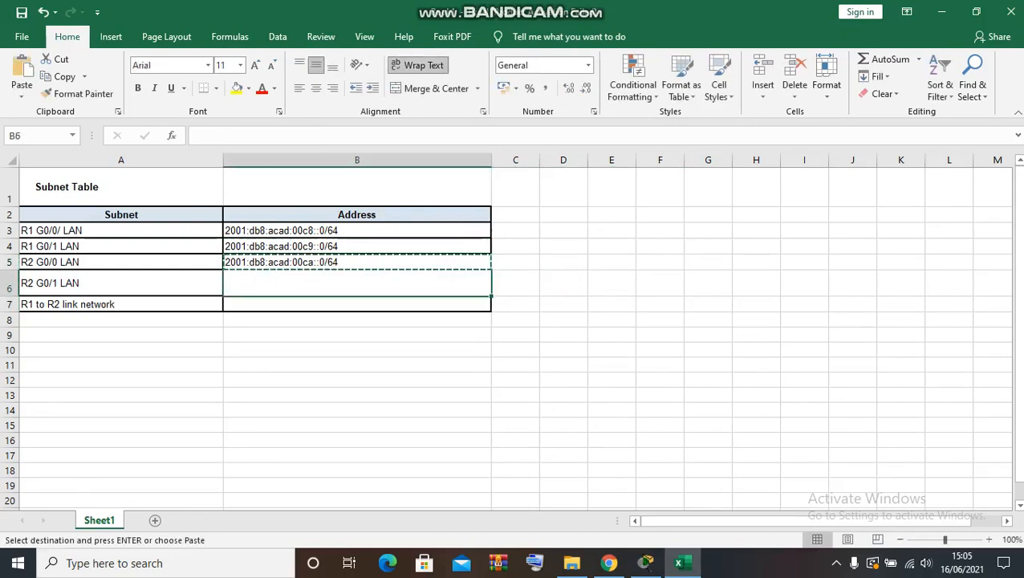
{"action": "key", "text": "ctrl+v"}
{"action": "left_click", "coordinate": [357, 294]}
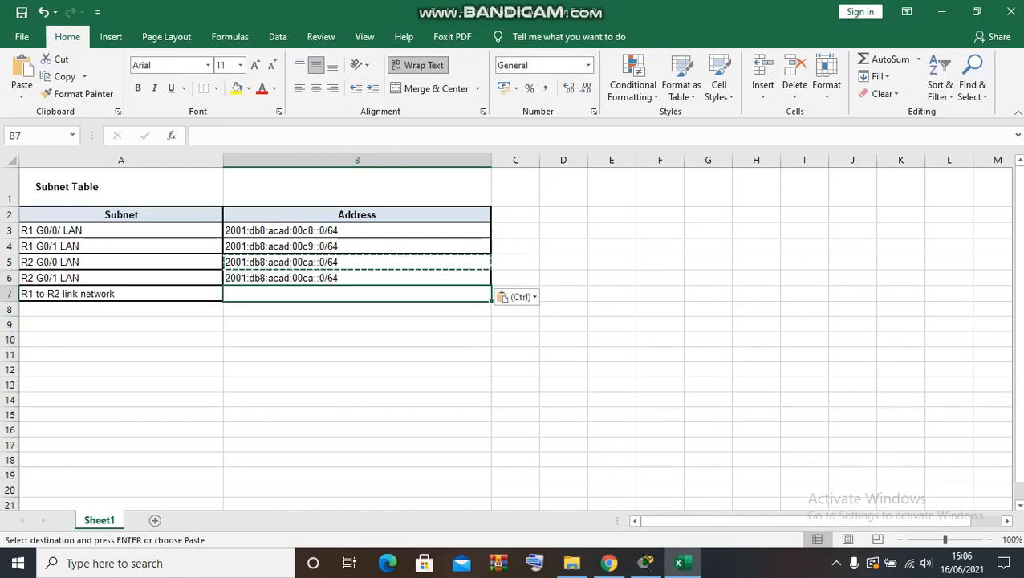
{"action": "key", "text": "ctrl+v"}
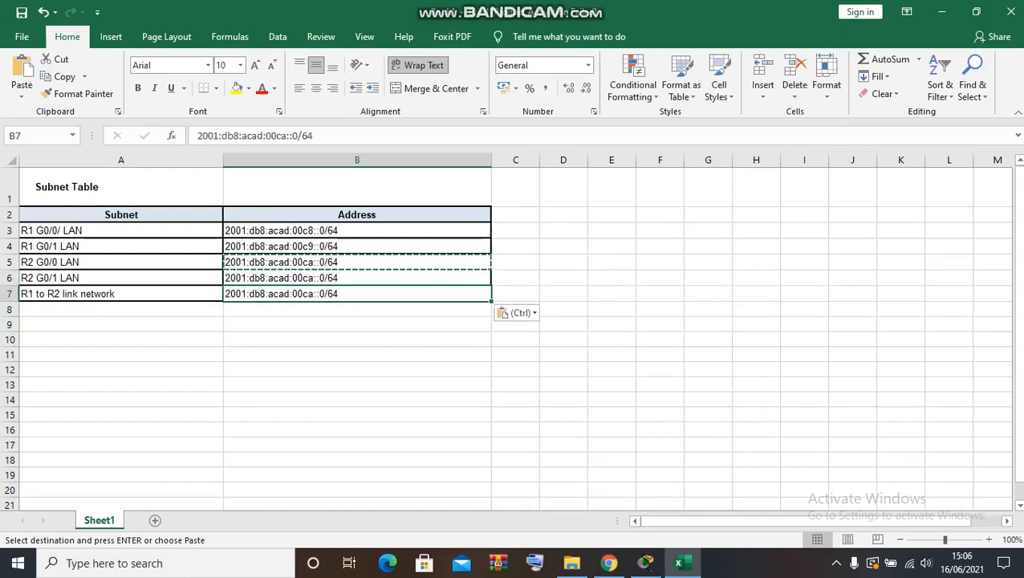
Step: Set the R2 G0/1 LAN address to 2001:db8:acad:00cb::0/64
{"action": "left_click", "coordinate": [357, 277]}
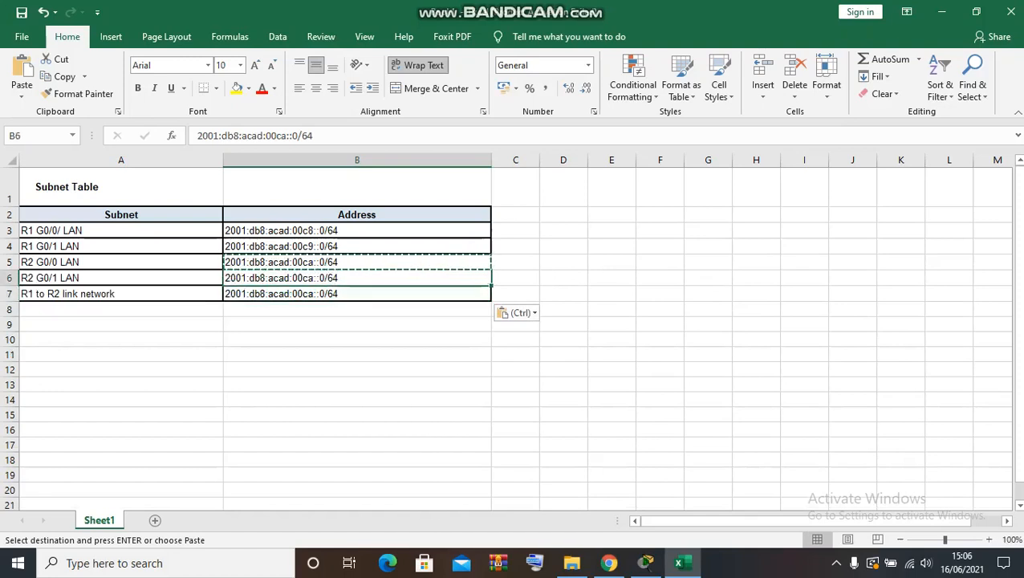
{"action": "key", "text": "F2"}
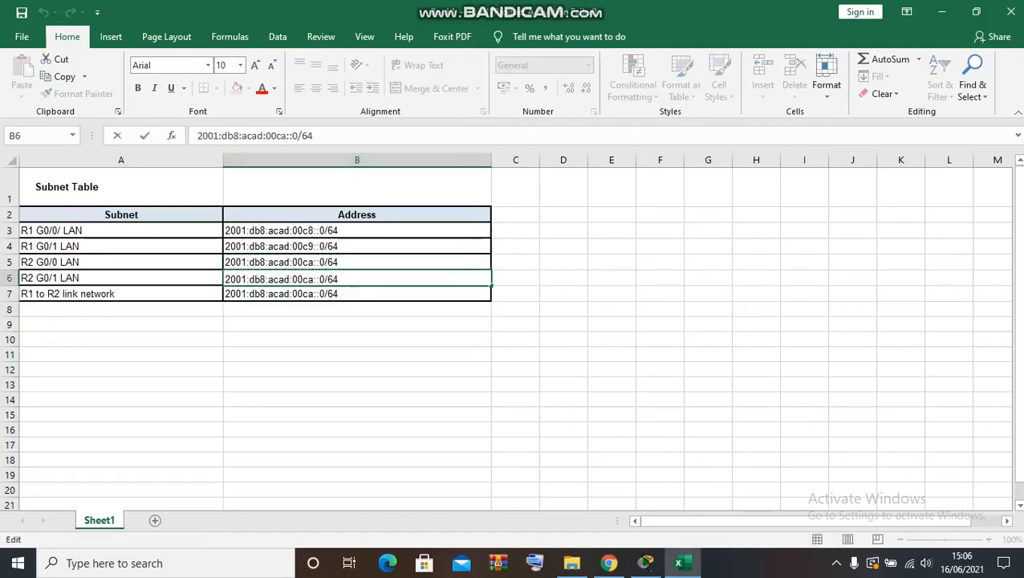
{"action": "key", "text": "BackSpace"}
{"action": "type", "text": "b"}
{"action": "left_click", "coordinate": [357, 340]}
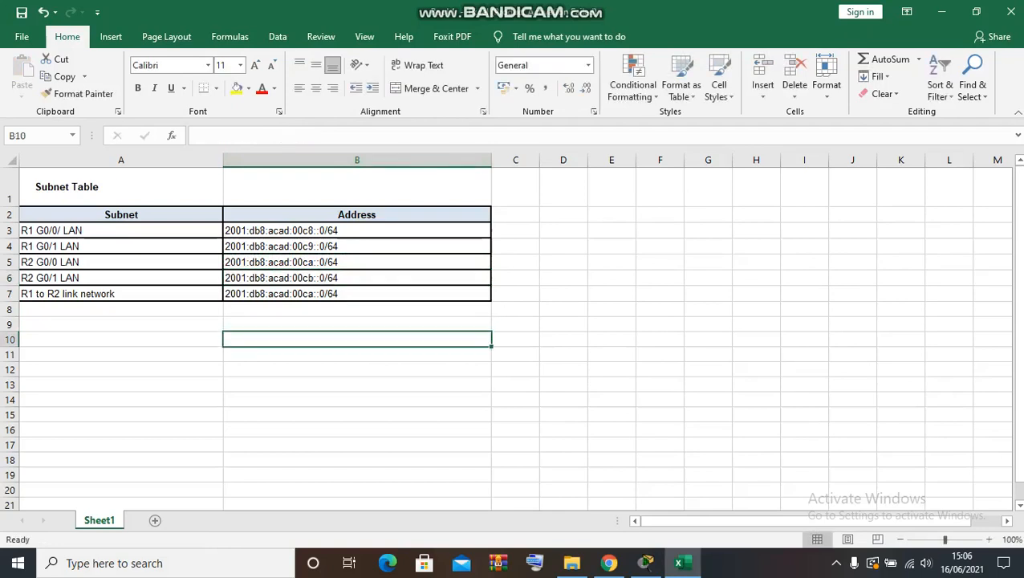
Step: Set the R1 to R2 link network address to 2001:db8:acad:00cc::0/64
{"action": "left_click", "coordinate": [357, 295]}
{"action": "left_click", "coordinate": [286, 136]}
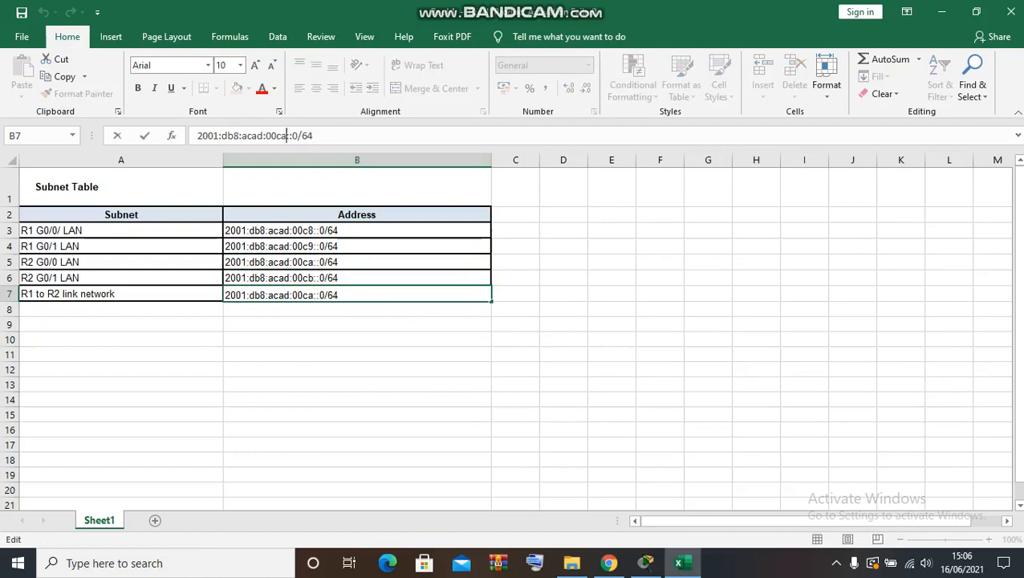
{"action": "key", "text": "BackSpace"}
{"action": "type", "text": "c"}
{"action": "left_click", "coordinate": [564, 445]}
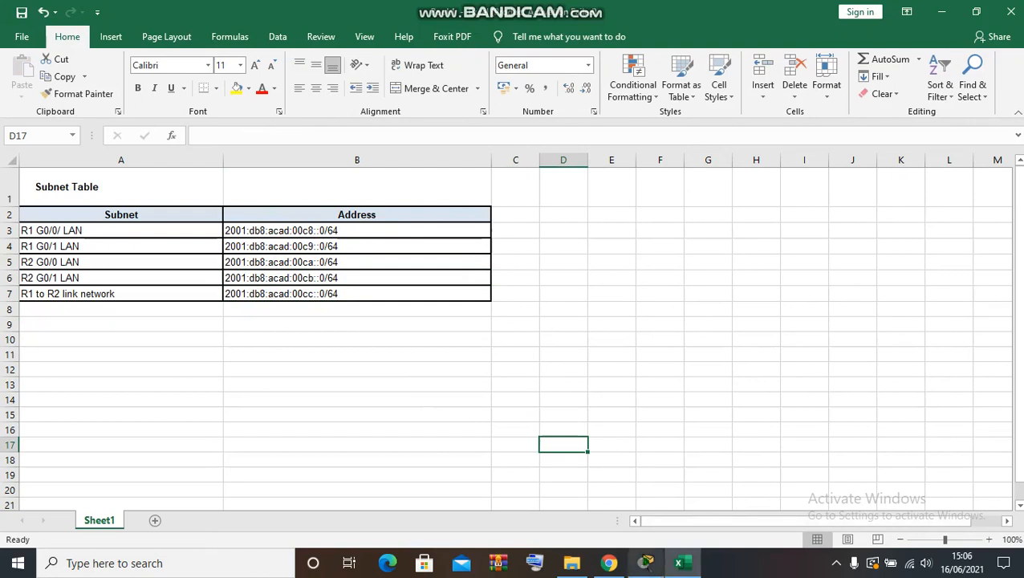
Step: Switch to Packet Tracer and read the Step 2 instructions for configuring IPv6 addressing on routers and PCs
{"action": "left_click", "coordinate": [647, 563]}
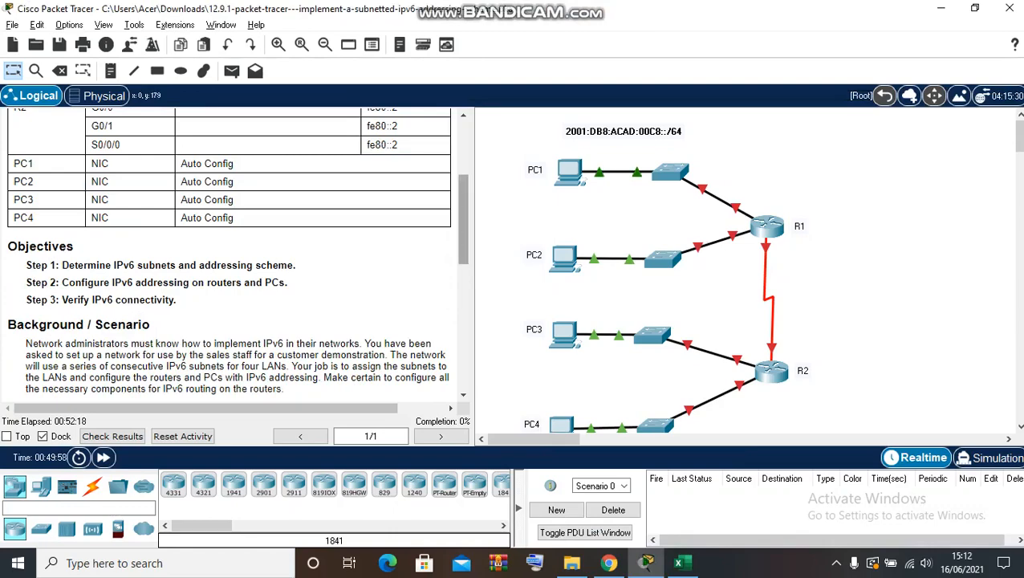
{"action": "left_click_drag", "start_coordinate": [464, 219], "coordinate": [463, 326]}
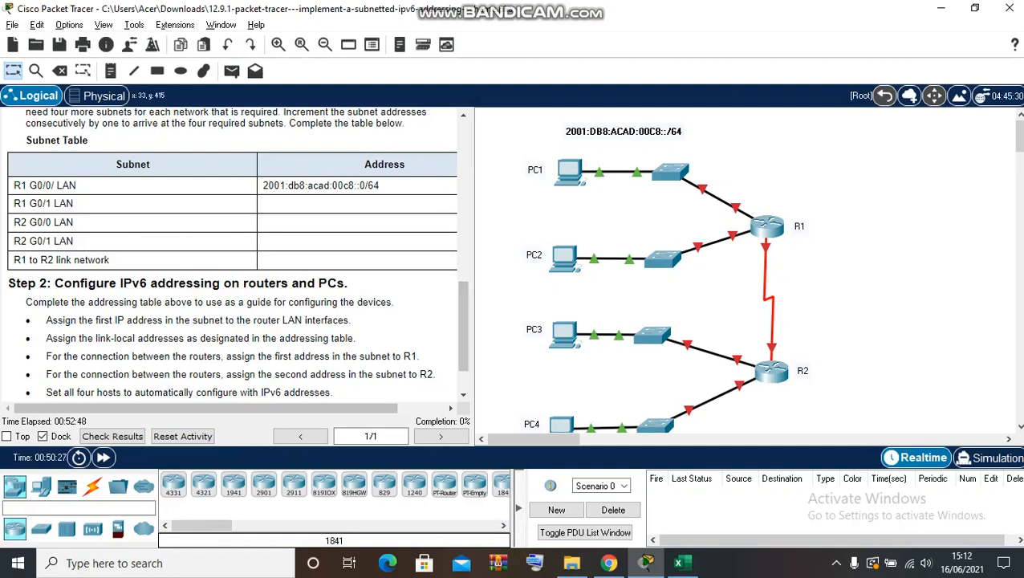
{"action": "mouse_move", "coordinate": [678, 563]}
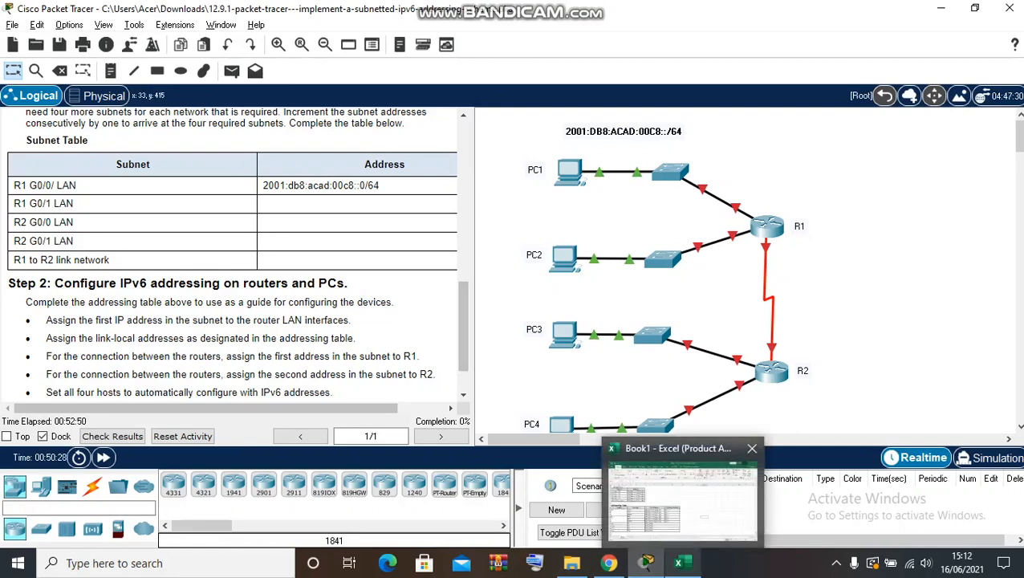
Step: Switch to the Excel workbook and review the subnet addresses and the router interface addresses in the Addressing Table
{"action": "left_click", "coordinate": [683, 493]}
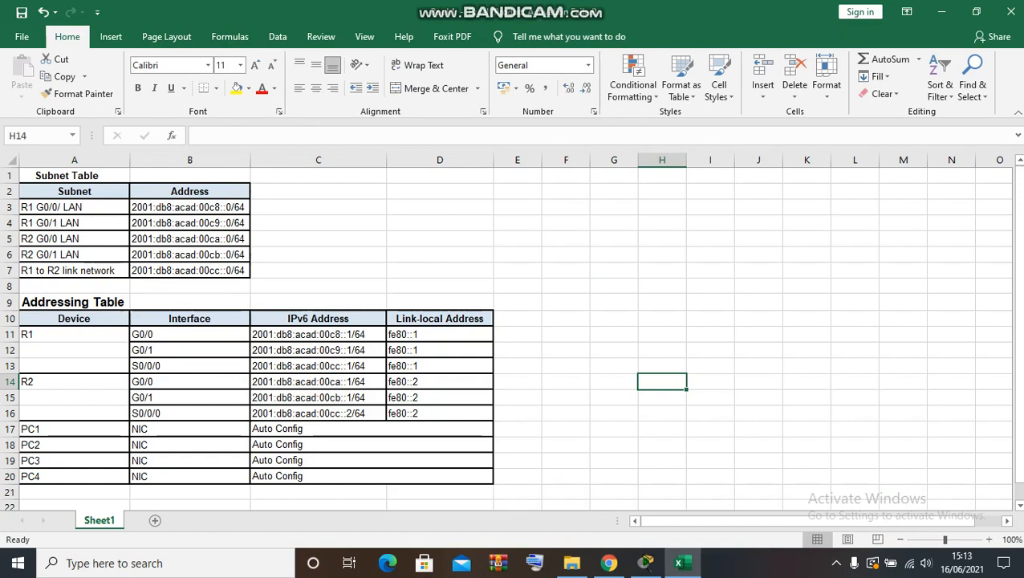
{"action": "left_click", "coordinate": [190, 207]}
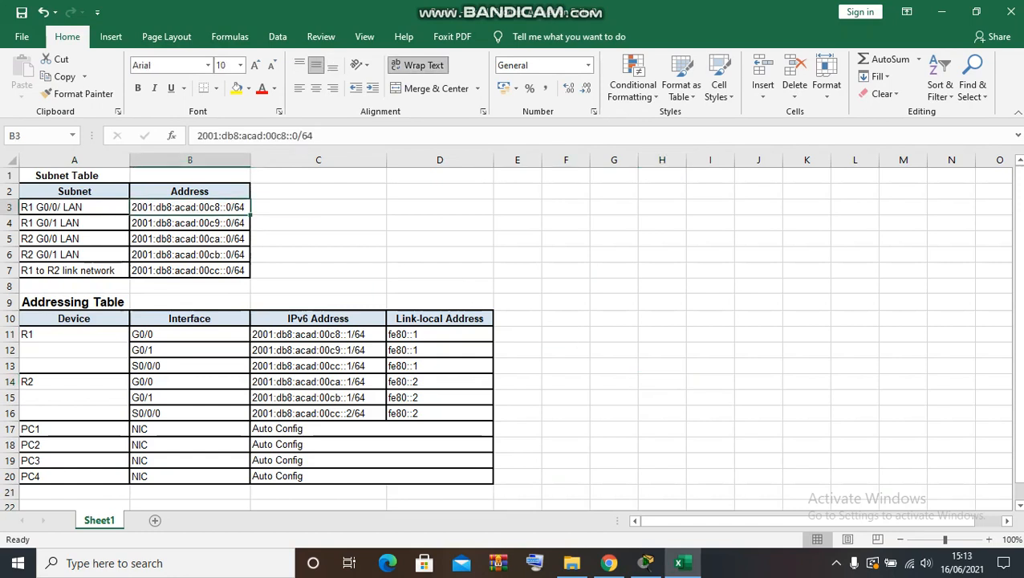
{"action": "left_click", "coordinate": [710, 366]}
{"action": "left_click", "coordinate": [318, 334]}
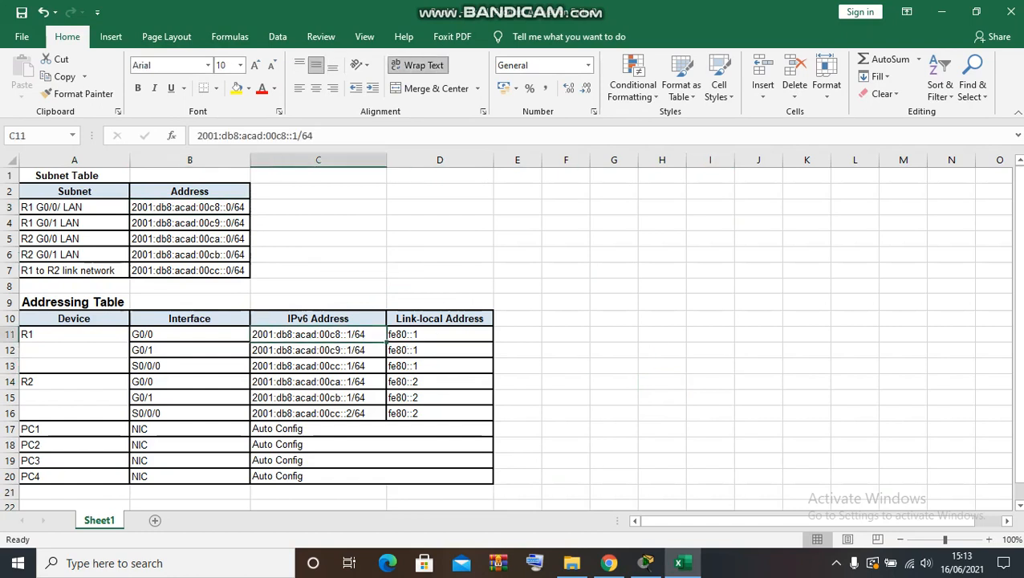
{"action": "left_click", "coordinate": [318, 413]}
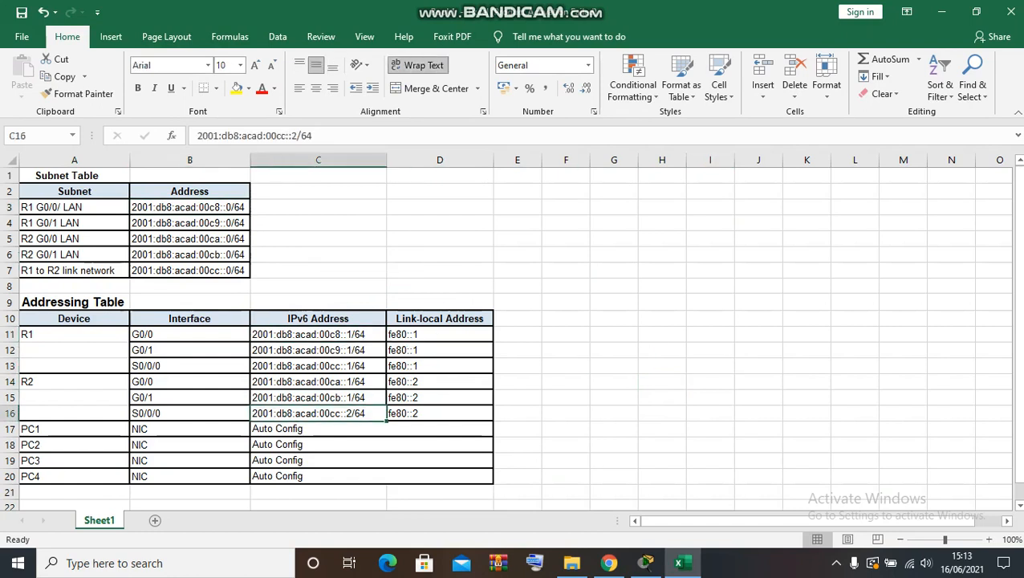
{"action": "left_click", "coordinate": [318, 397]}
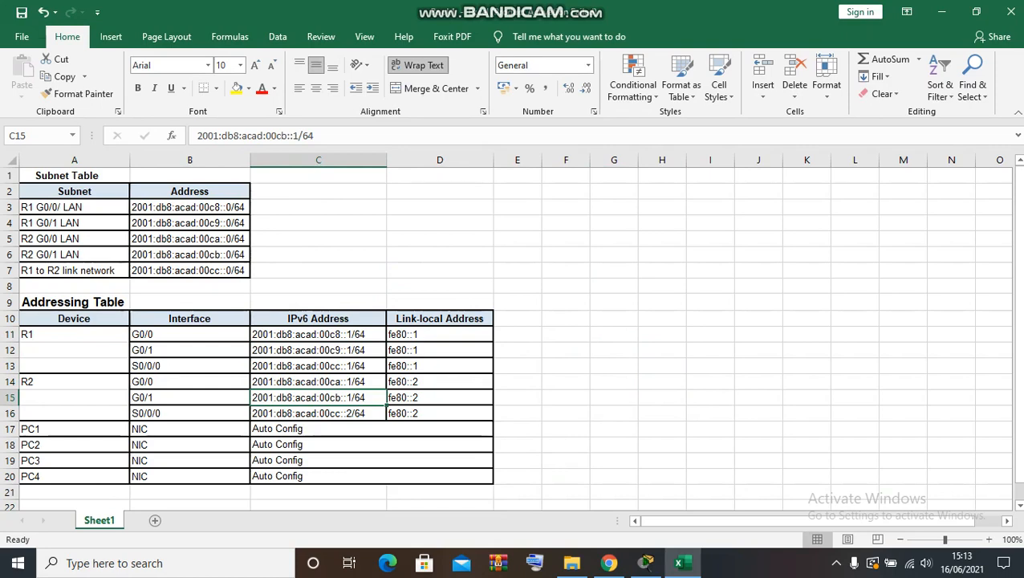
{"action": "left_click", "coordinate": [318, 429]}
{"action": "left_click", "coordinate": [317, 414]}
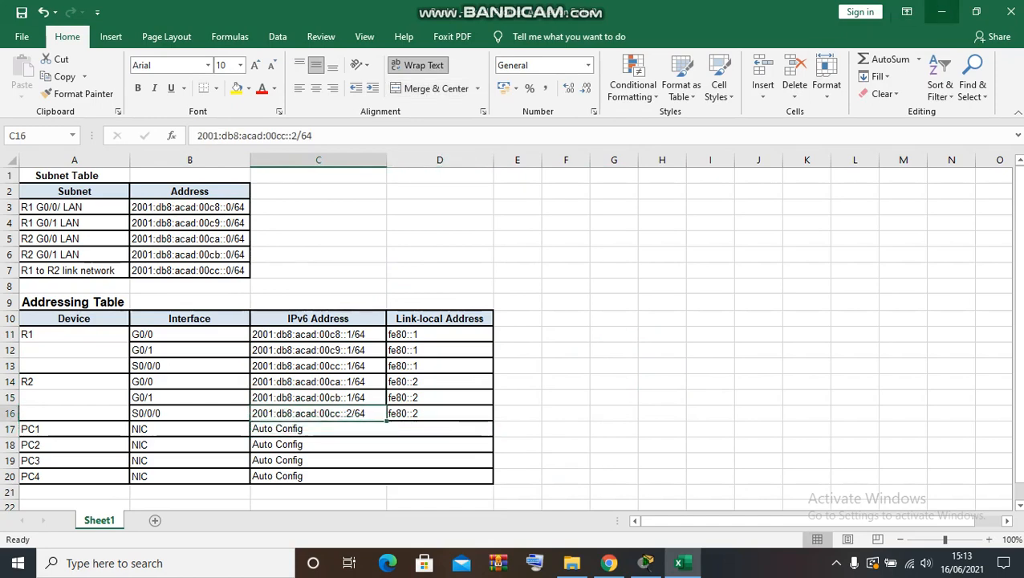
{"action": "left_click", "coordinate": [942, 11]}
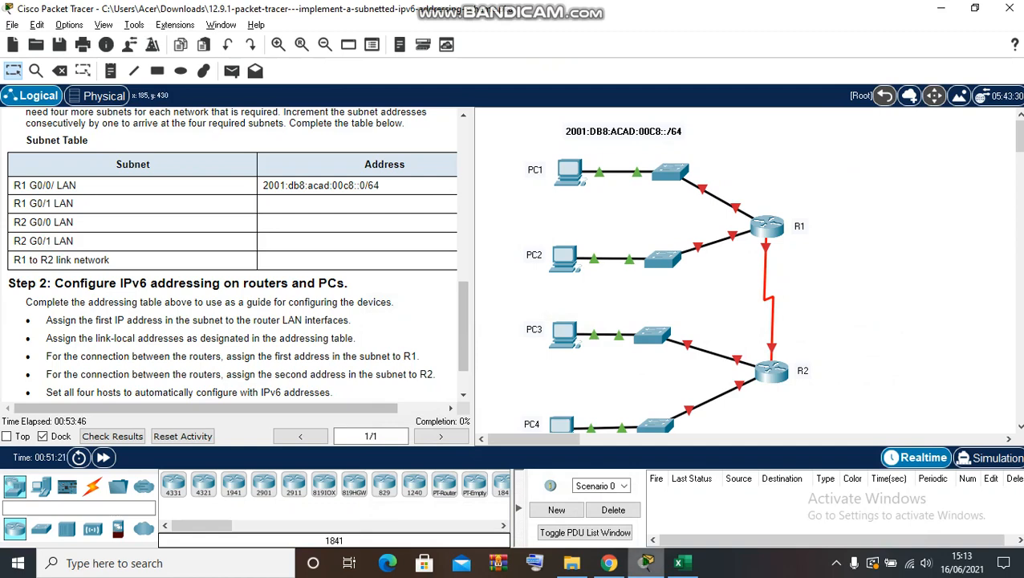
Step: Copy the text of the R1 G0/0 IPv6 address from the Addressing Table in Excel
{"action": "left_click", "coordinate": [683, 563]}
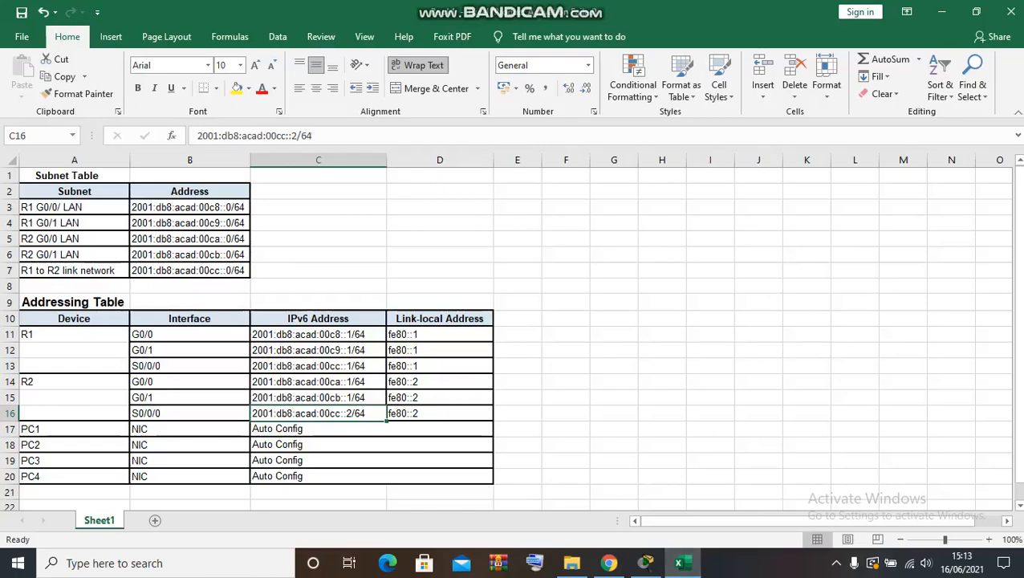
{"action": "left_click", "coordinate": [318, 333]}
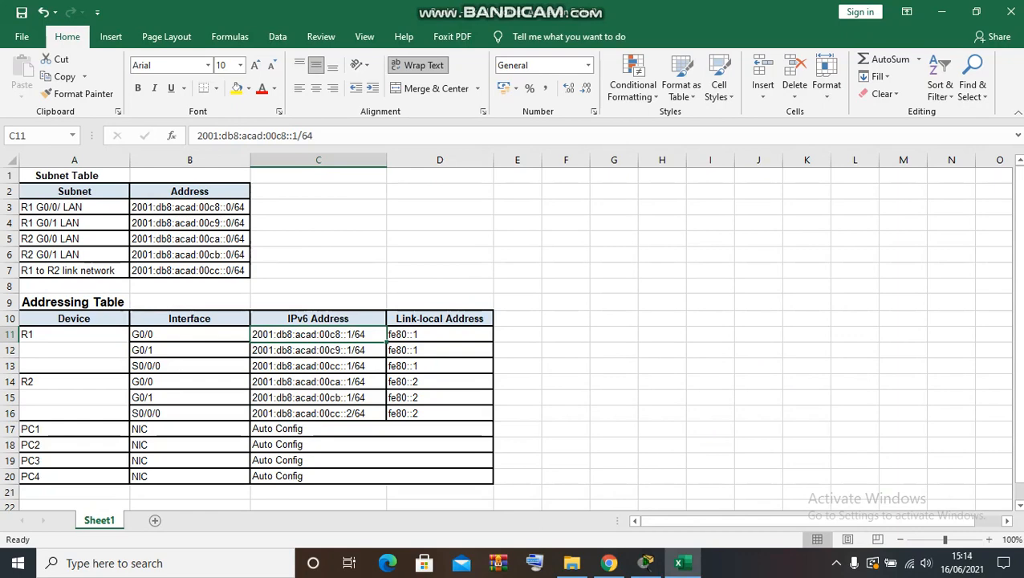
{"action": "key", "text": "ctrl+c"}
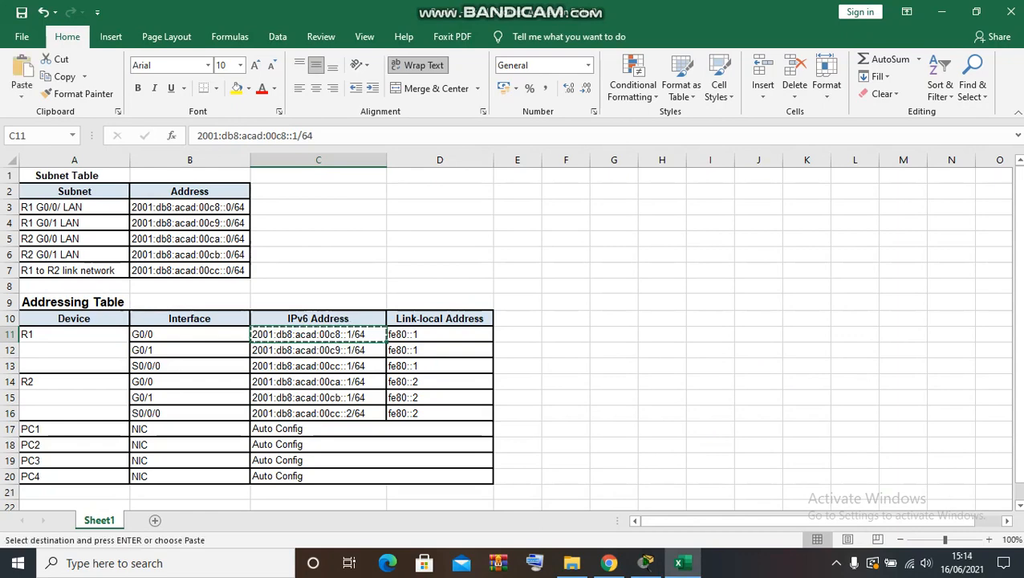
{"action": "left_click_drag", "start_coordinate": [319, 136], "coordinate": [197, 136]}
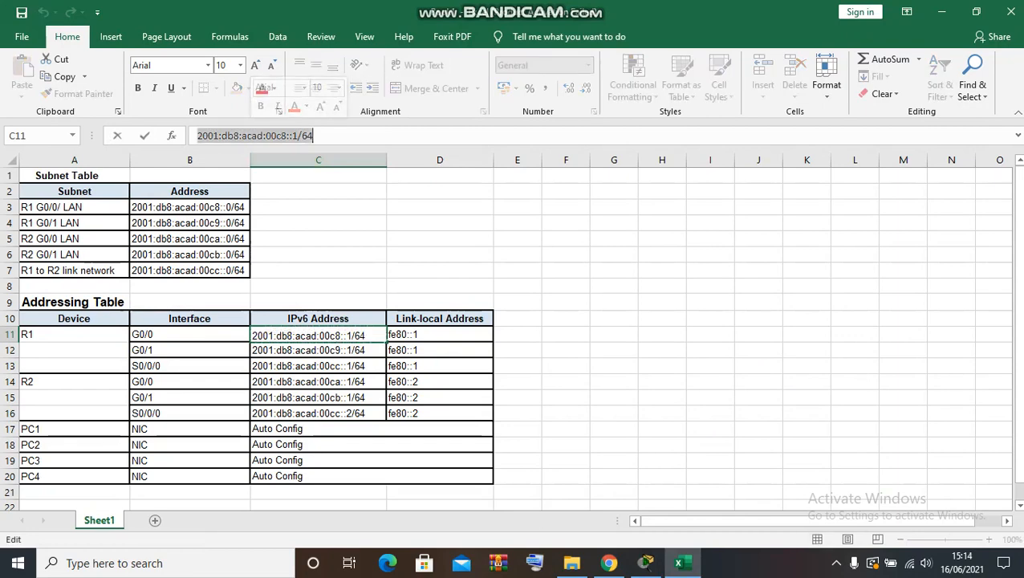
{"action": "right_click", "coordinate": [214, 136]}
{"action": "left_click", "coordinate": [245, 164]}
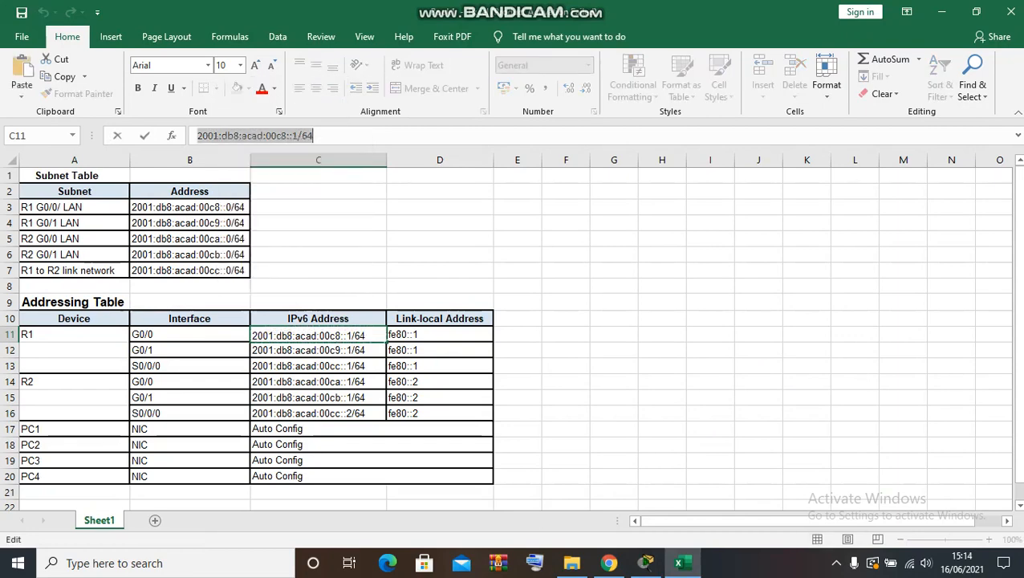
Step: Switch to Packet Tracer, open router R1's command line and enter global configuration mode
{"action": "key", "text": "alt+Tab"}
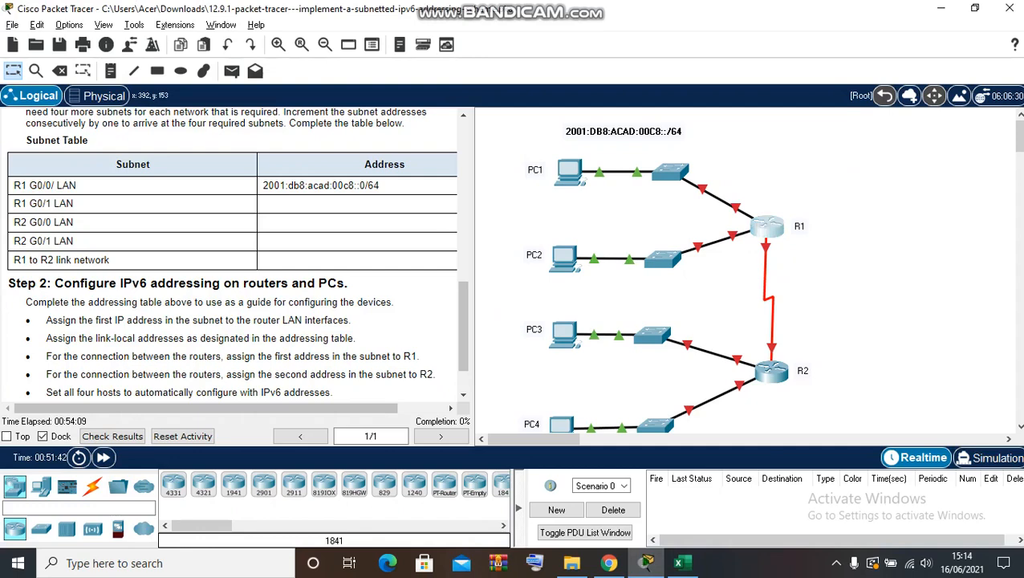
{"action": "left_click", "coordinate": [767, 226]}
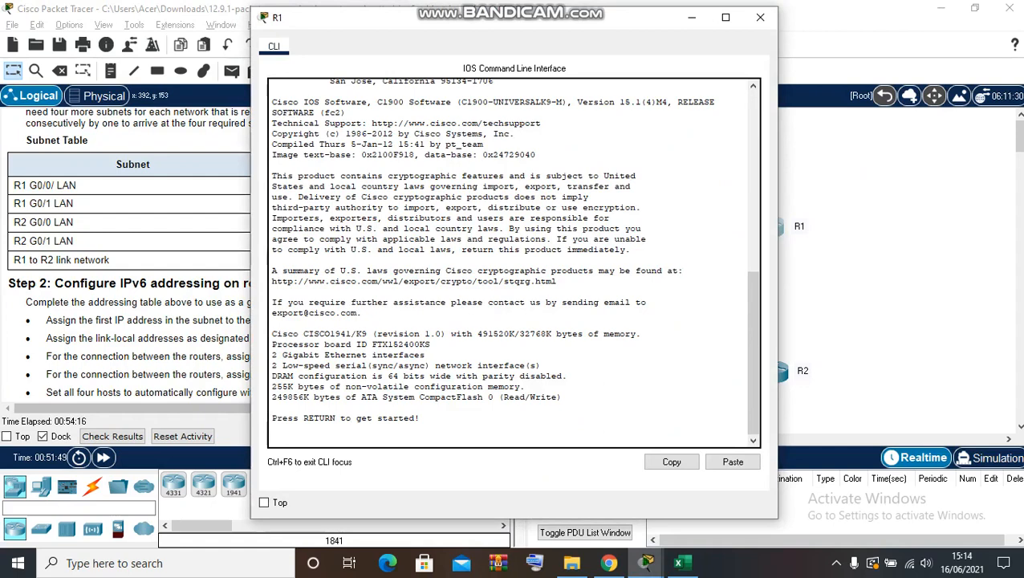
{"action": "key", "text": "Return"}
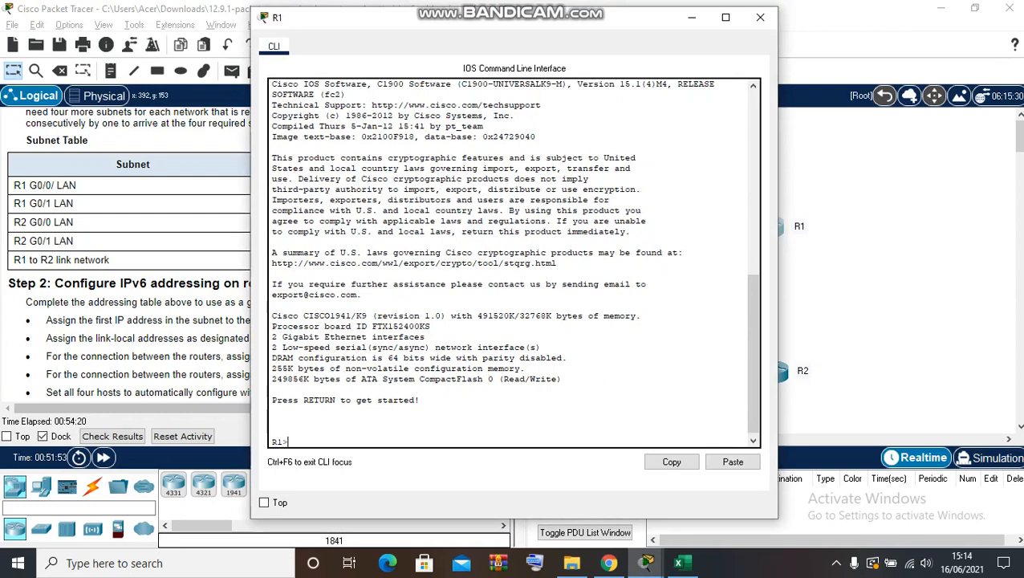
{"action": "type", "text": "en"}
{"action": "key", "text": "Return"}
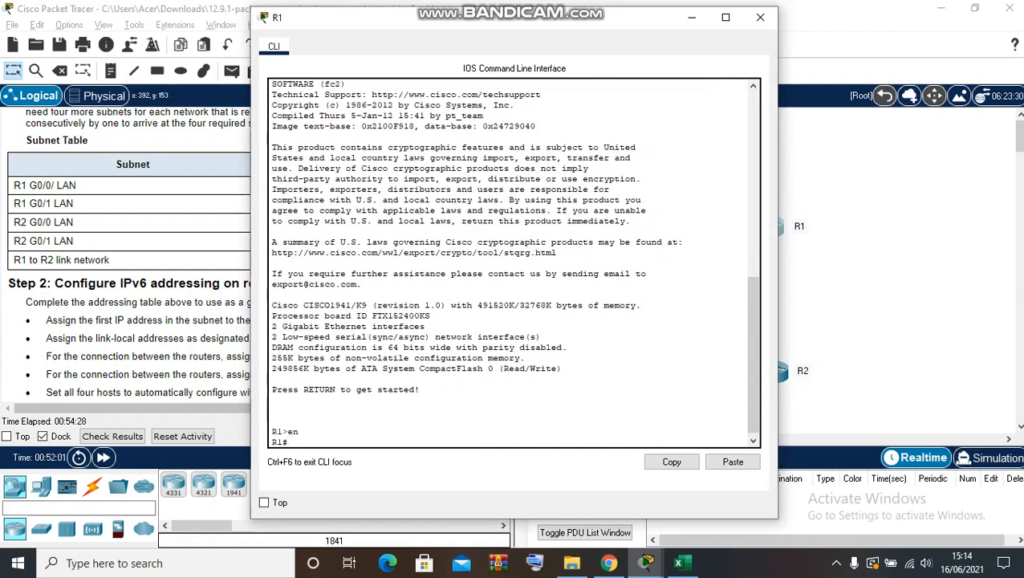
{"action": "type", "text": "conf t"}
{"action": "key", "text": "Return"}
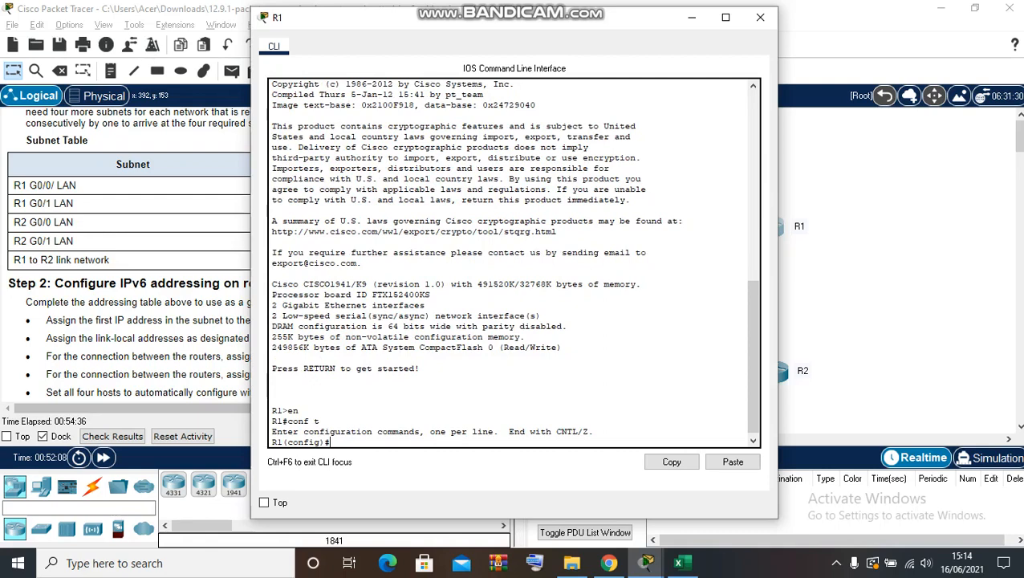
Step: Assign the IPv6 address 2001:db8:acad:00c8::1/64 to R1's g0/0 interface, using the copied address
{"action": "type", "text": "interface g0/0"}
{"action": "key", "text": "Return"}
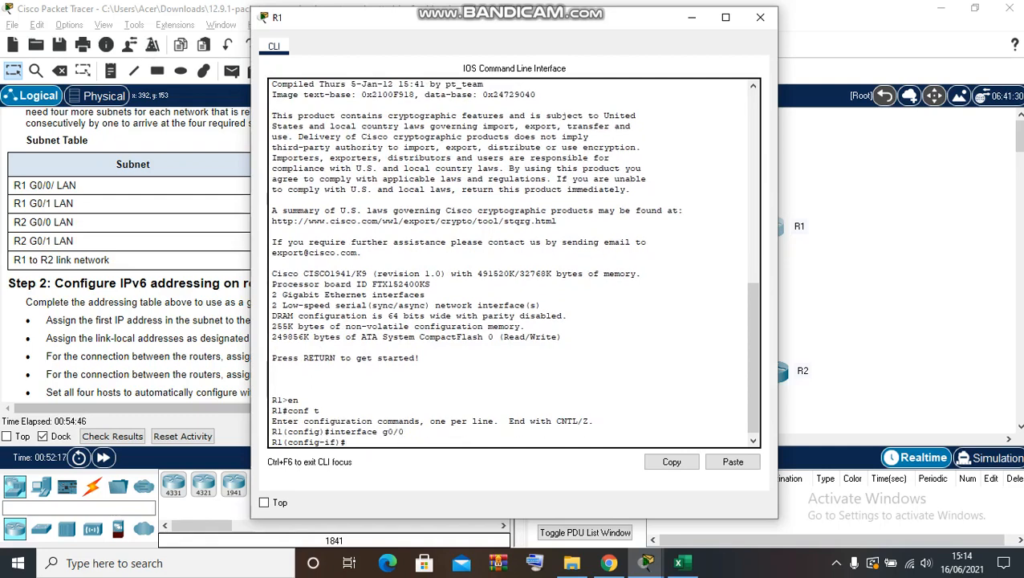
{"action": "left_click_drag", "start_coordinate": [482, 27], "coordinate": [767, 22]}
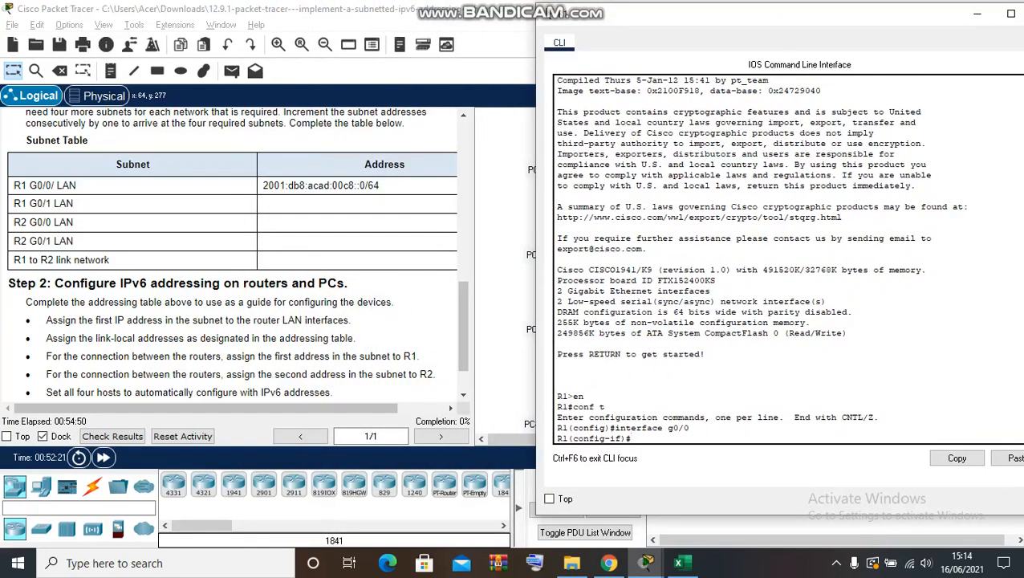
{"action": "type", "text": "ipv6 address"}
{"action": "left_click", "coordinate": [1015, 457]}
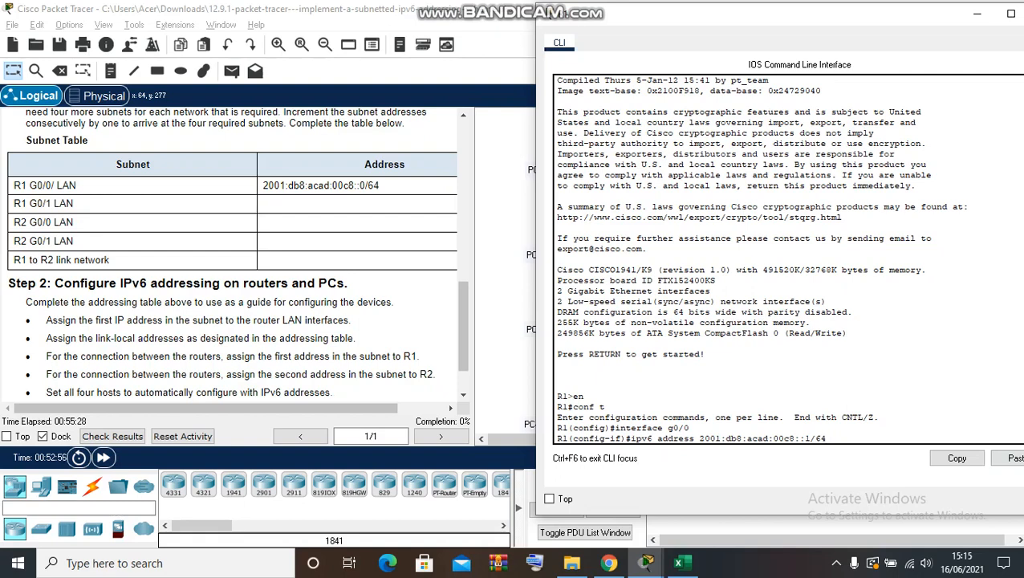
{"action": "key", "text": "Return"}
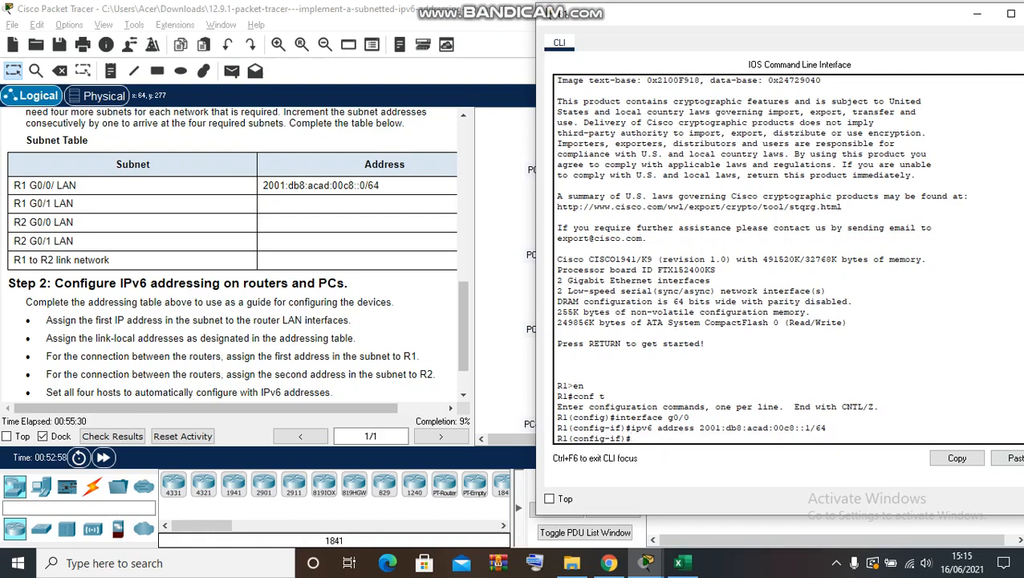
Step: Set the link-local address of R1's g0/0 interface to fe80::1
{"action": "type", "text": "ipv6 address fe80"}
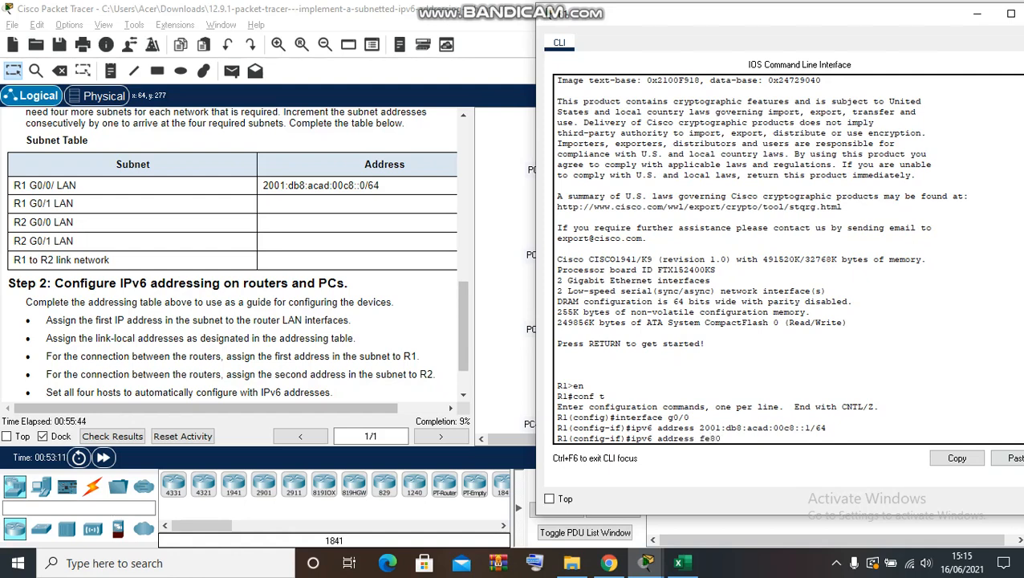
{"action": "type", "text": ":: 1 link-local"}
{"action": "key", "text": "Return"}
Step: Enable R1's g0/0 interface with the no shutdown command
{"action": "type", "text": "no shut ow"}
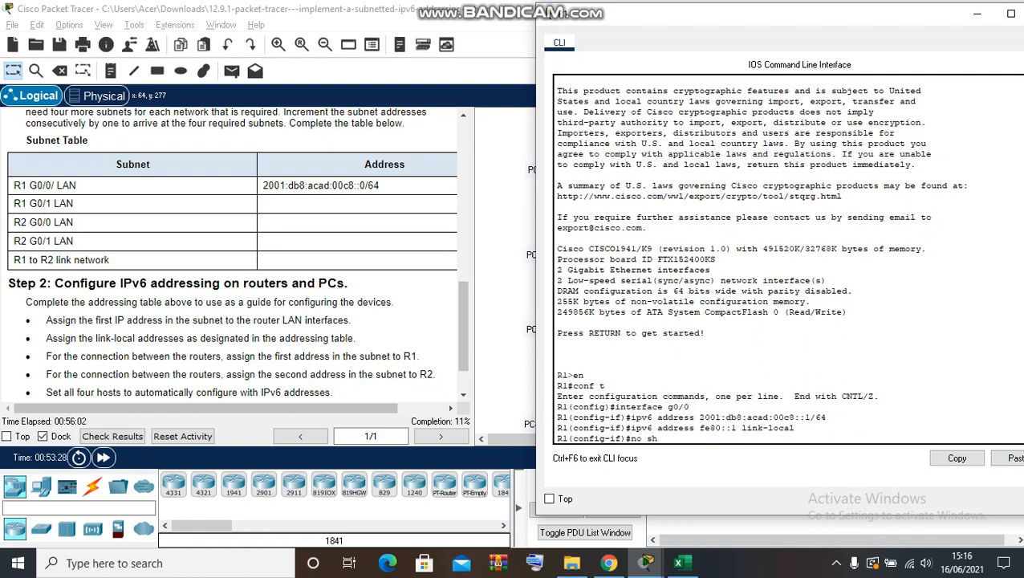
{"action": "key", "text": "BackSpace"}
{"action": "key", "text": "BackSpace"}
{"action": "key", "text": "BackSpace"}
{"action": "type", "text": "down"}
{"action": "key", "text": "Return"}
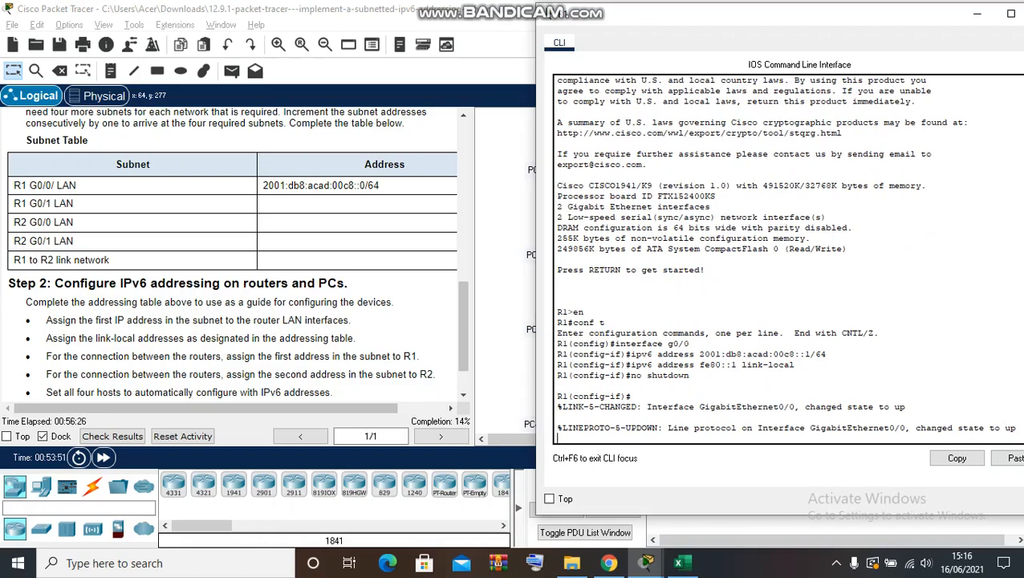
Step: Compare the commands entered for R1's g0/0 interface with its row in the Excel Addressing Table, and return to R1's command line
{"action": "left_click_drag", "start_coordinate": [723, 14], "coordinate": [538, 25]}
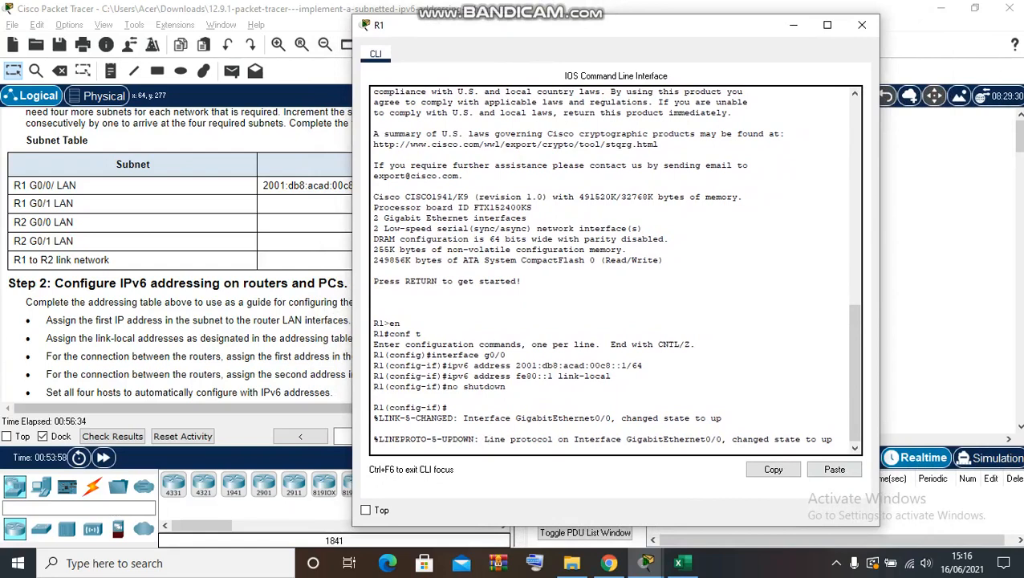
{"action": "left_click", "coordinate": [374, 354]}
{"action": "left_click", "coordinate": [505, 355]}
{"action": "left_click", "coordinate": [642, 365]}
{"action": "left_click_drag", "start_coordinate": [569, 28], "coordinate": [595, 27]}
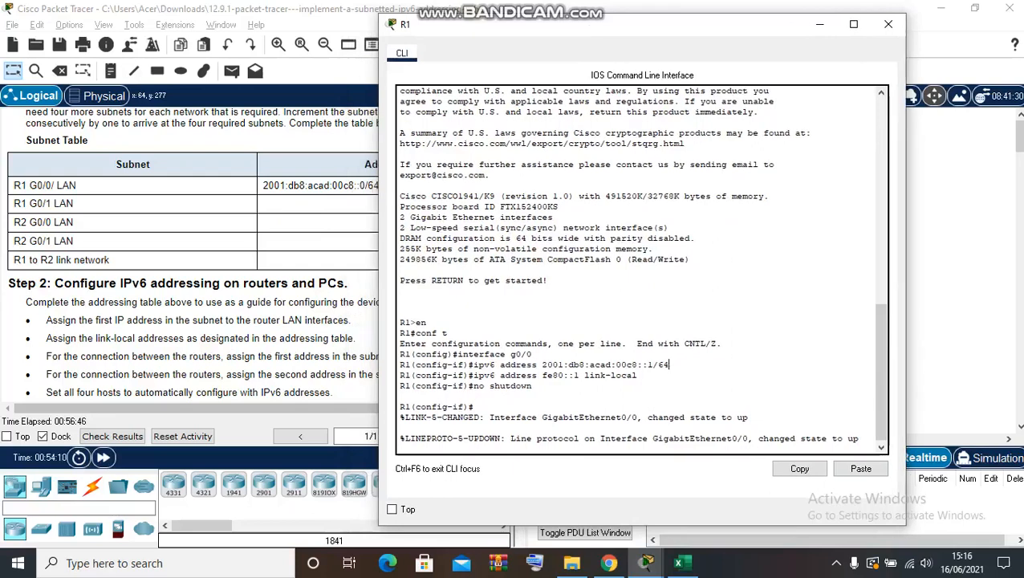
{"action": "key", "text": "alt+Tab"}
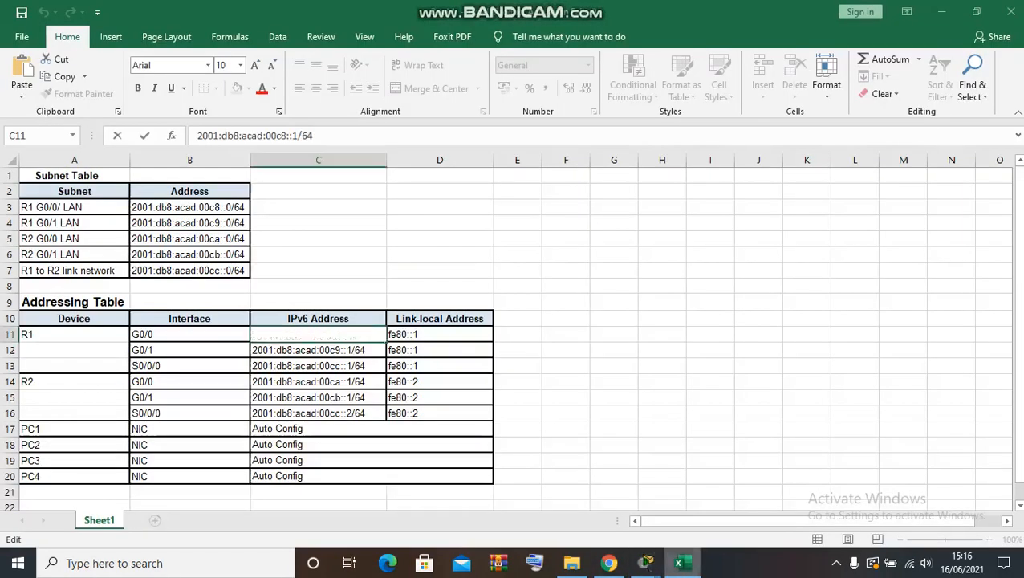
{"action": "left_click_drag", "start_coordinate": [74, 334], "coordinate": [354, 337]}
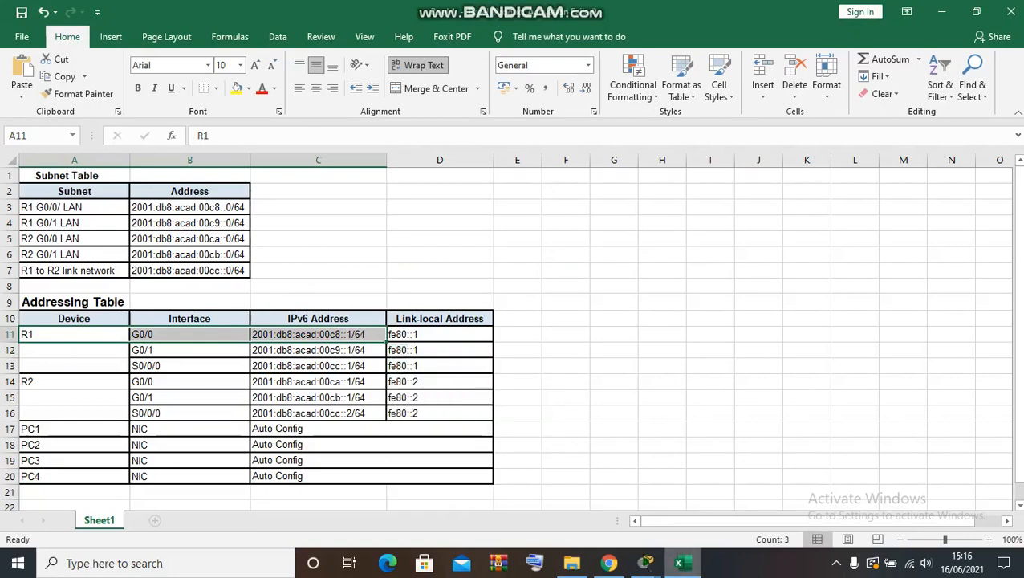
{"action": "mouse_move", "coordinate": [646, 562]}
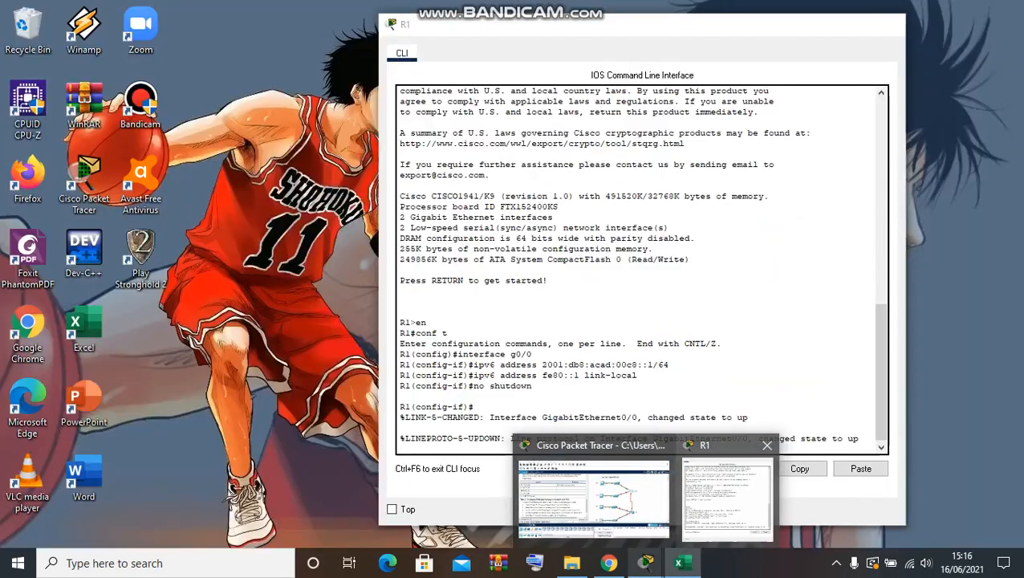
{"action": "left_click", "coordinate": [732, 492]}
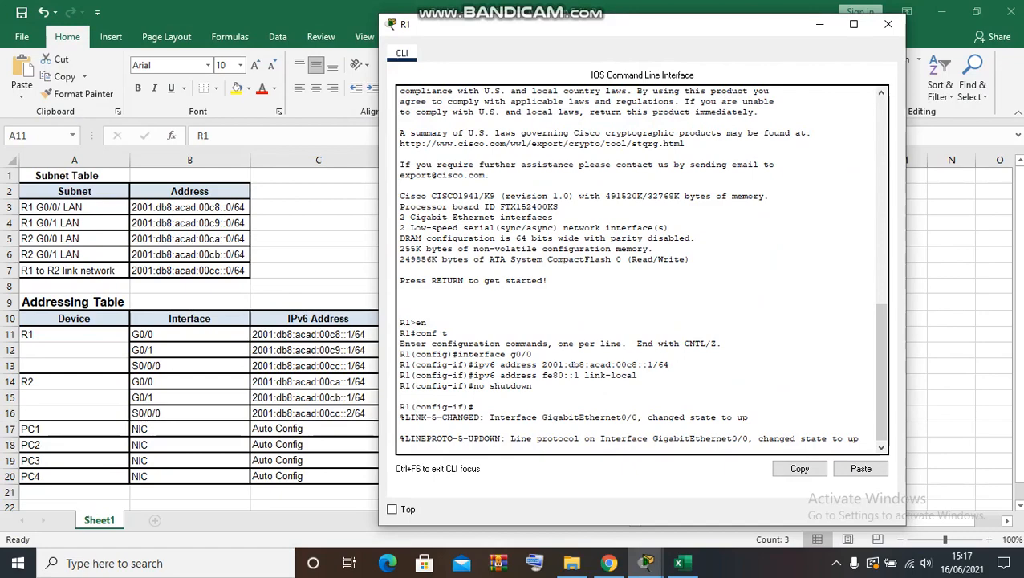
Step: Check the R1 G0/0 row of the Excel Addressing Table, and return to R1's command line
{"action": "left_click_drag", "start_coordinate": [642, 25], "coordinate": [803, 90]}
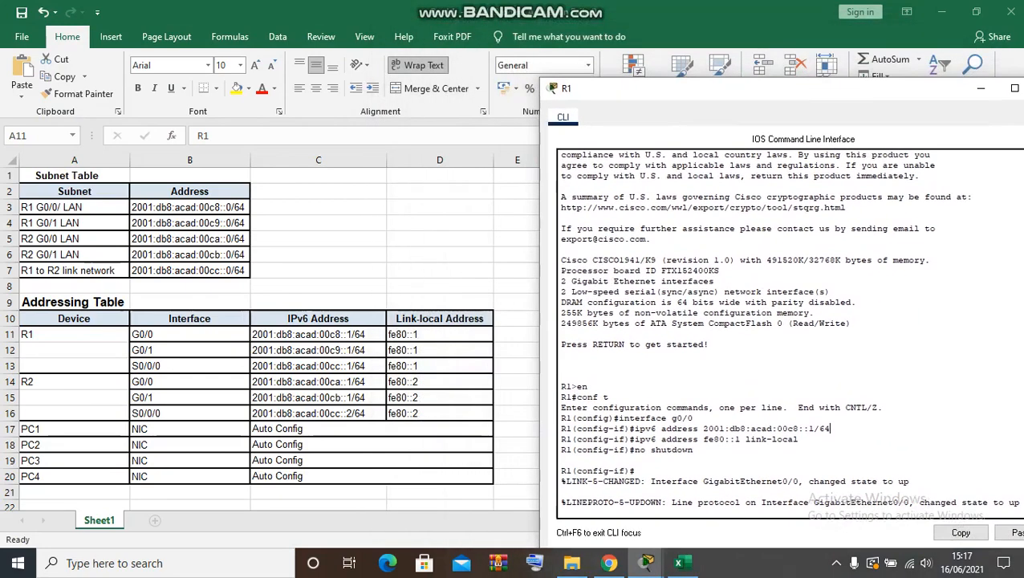
{"action": "double_click", "coordinate": [440, 334]}
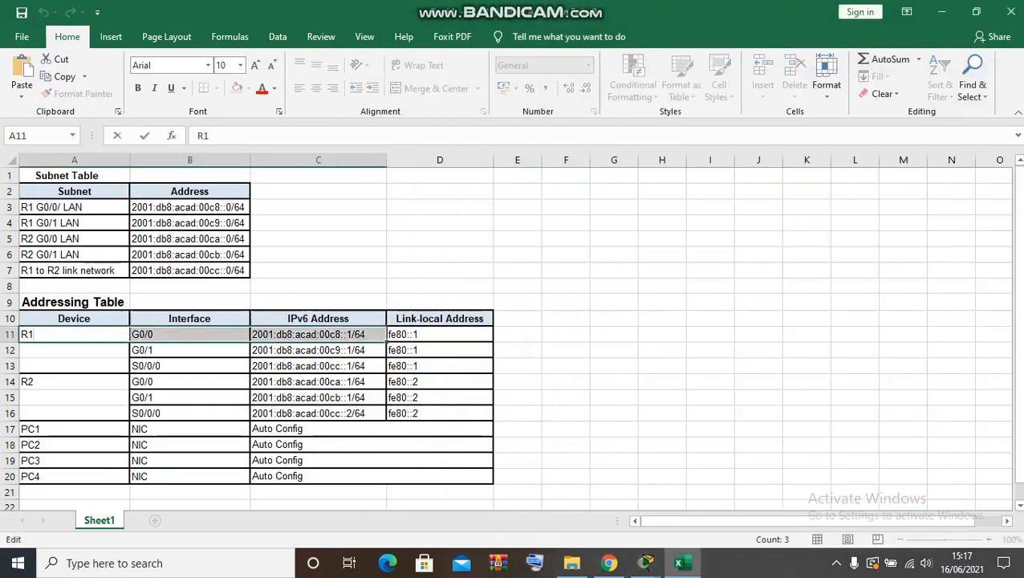
{"action": "left_click", "coordinate": [440, 334]}
{"action": "left_click", "coordinate": [74, 334]}
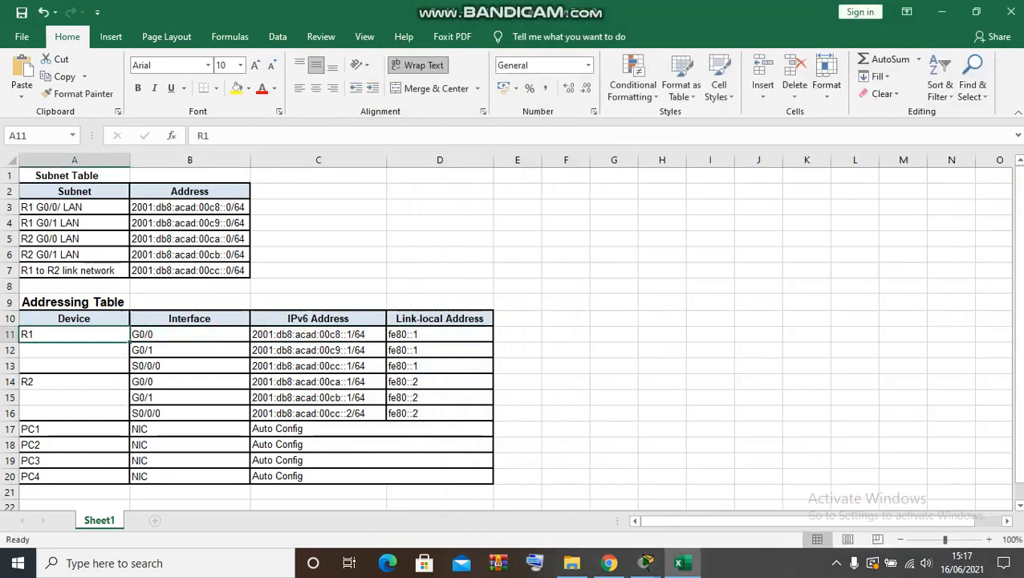
{"action": "mouse_move", "coordinate": [646, 562]}
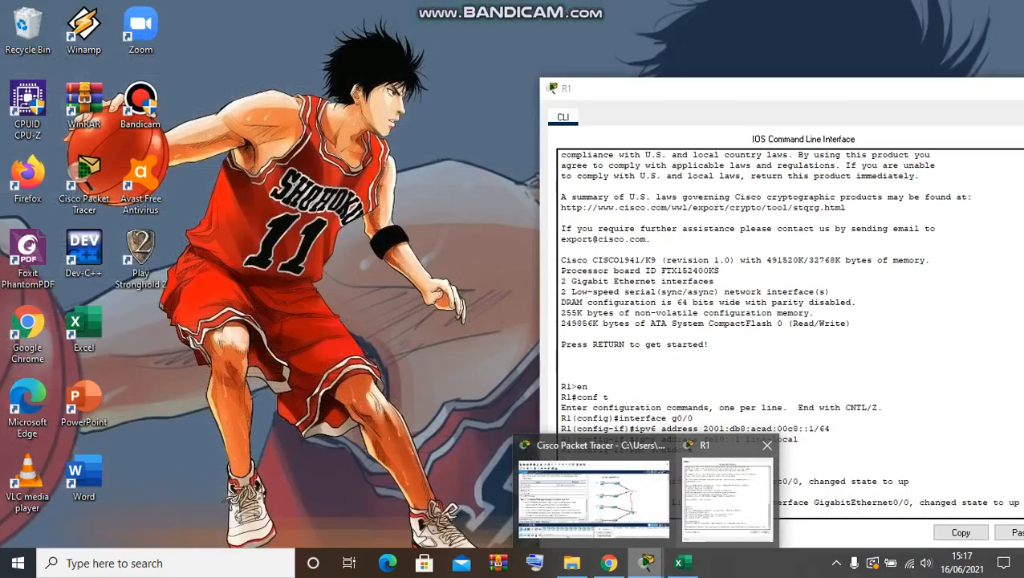
{"action": "left_click", "coordinate": [727, 494]}
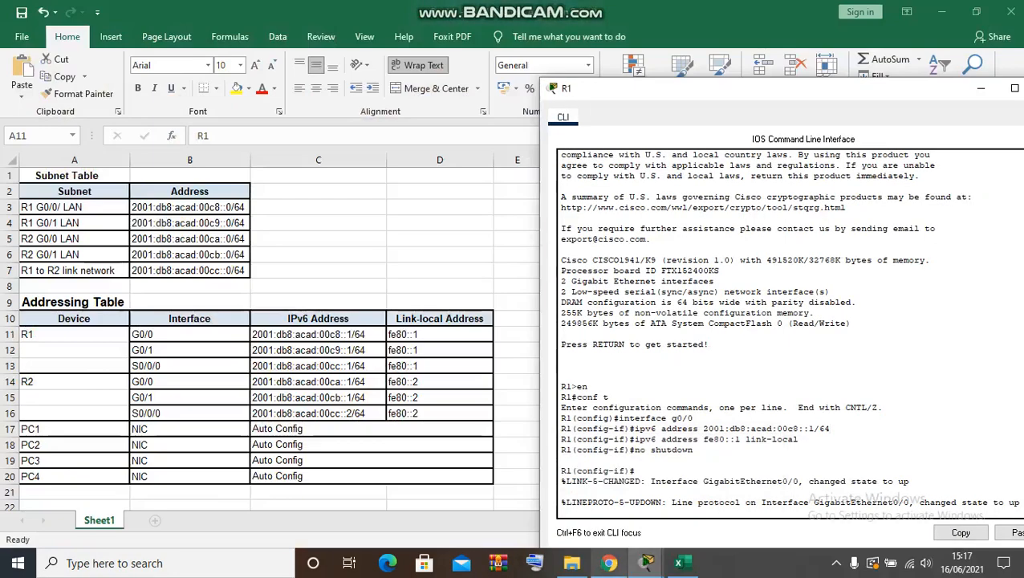
Step: Switch to the Packet Tracer main window and place R1's command line window over the topology beside the instructions
{"action": "mouse_move", "coordinate": [647, 562]}
{"action": "left_click", "coordinate": [574, 494]}
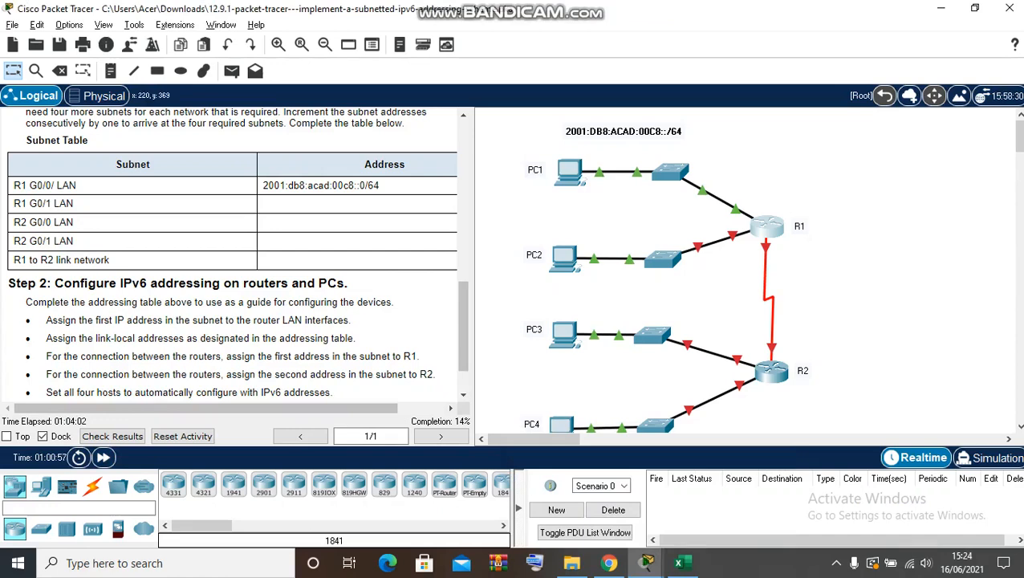
{"action": "mouse_move", "coordinate": [646, 563]}
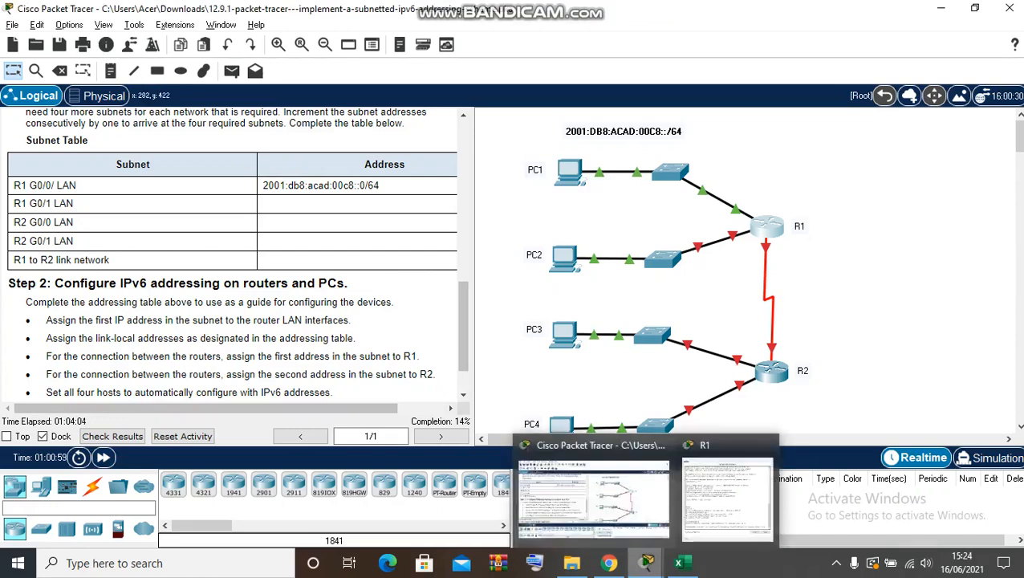
{"action": "left_click", "coordinate": [682, 437]}
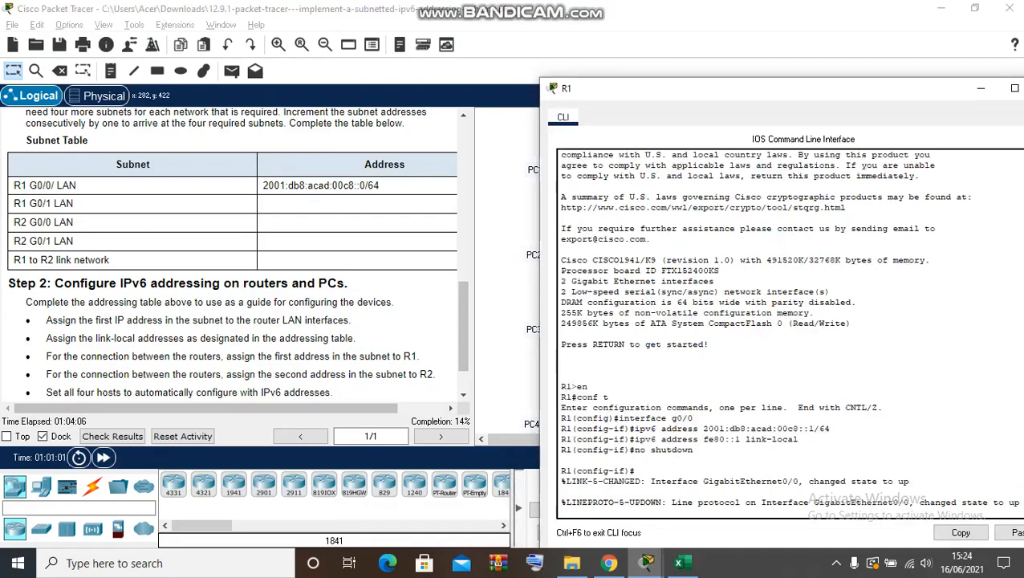
{"action": "left_click_drag", "start_coordinate": [735, 93], "coordinate": [672, 74]}
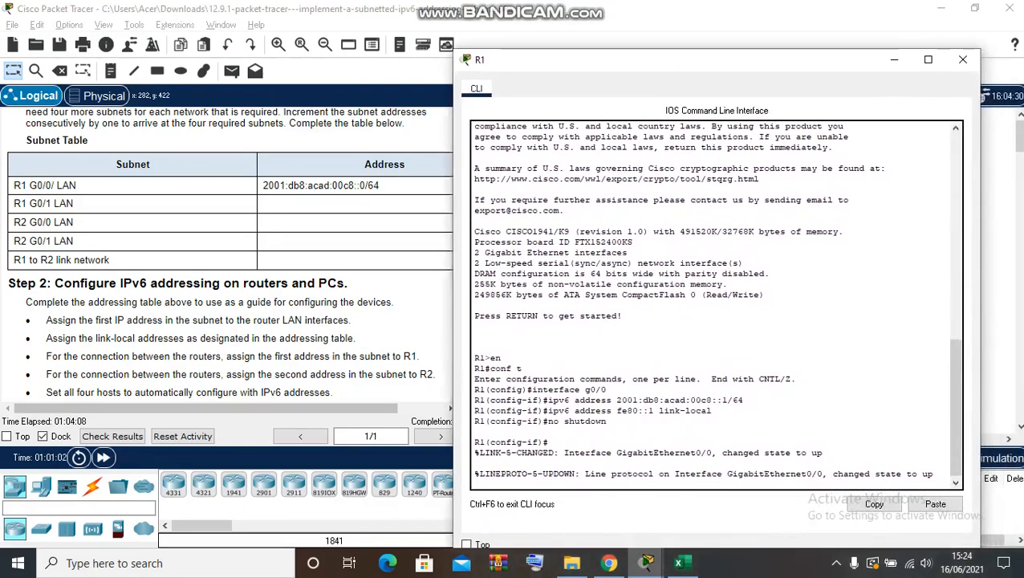
Step: Copy the IPv6 address of R1's G0/1 interface from the Excel Addressing Table
{"action": "mouse_move", "coordinate": [609, 565]}
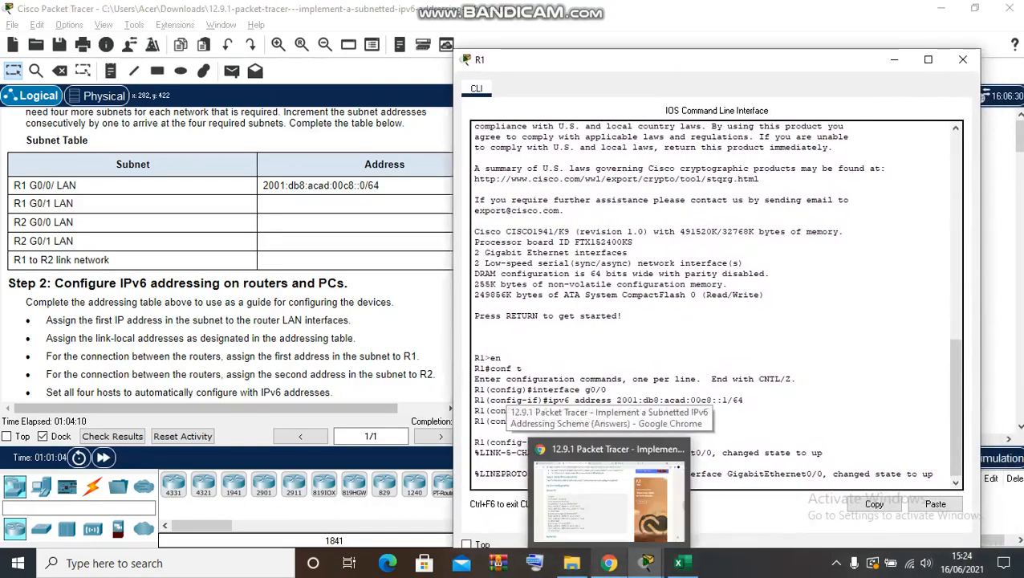
{"action": "mouse_move", "coordinate": [572, 563]}
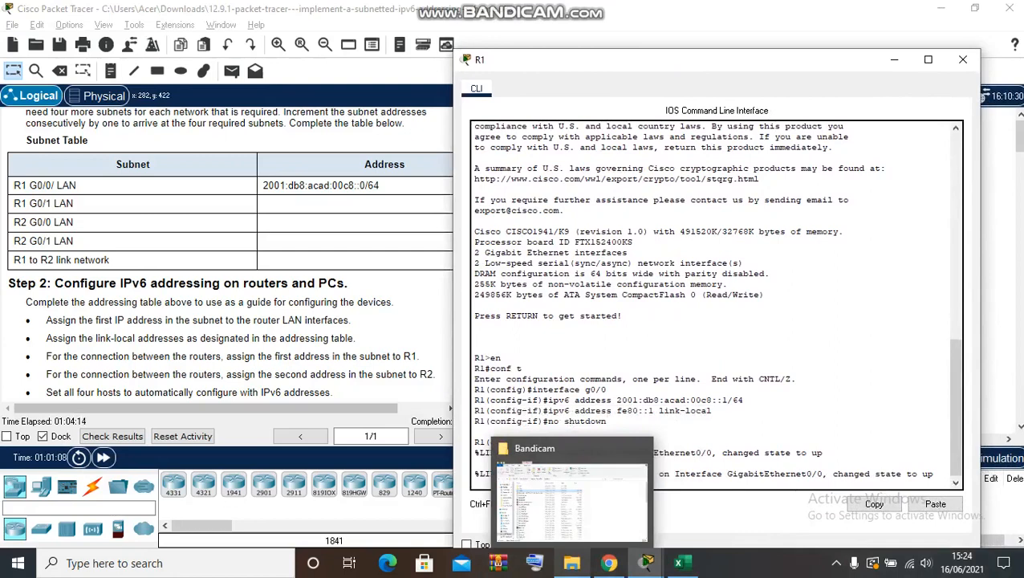
{"action": "left_click", "coordinate": [679, 563]}
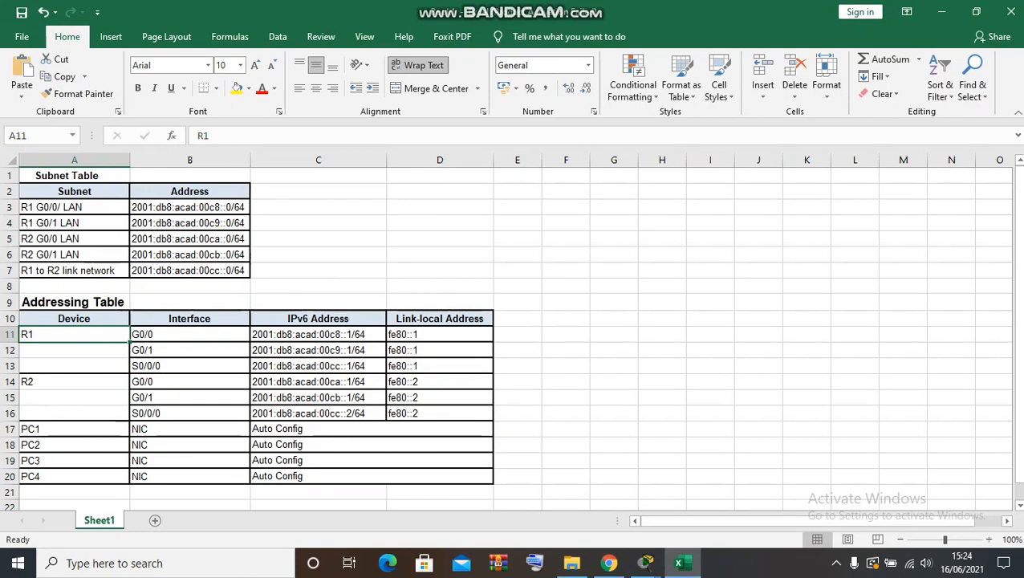
{"action": "left_click", "coordinate": [190, 350]}
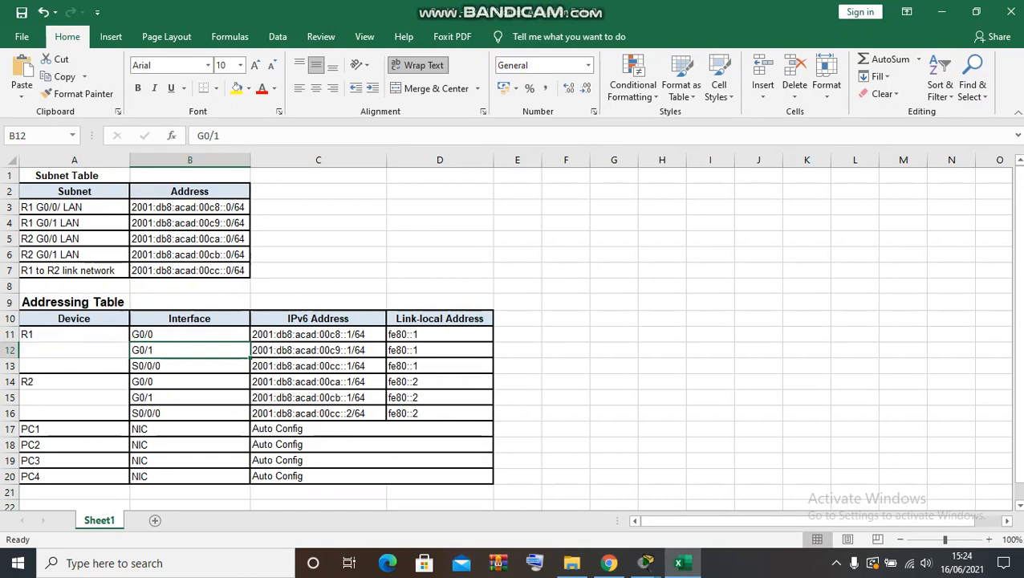
{"action": "key", "text": "Right"}
{"action": "key", "text": "F2"}
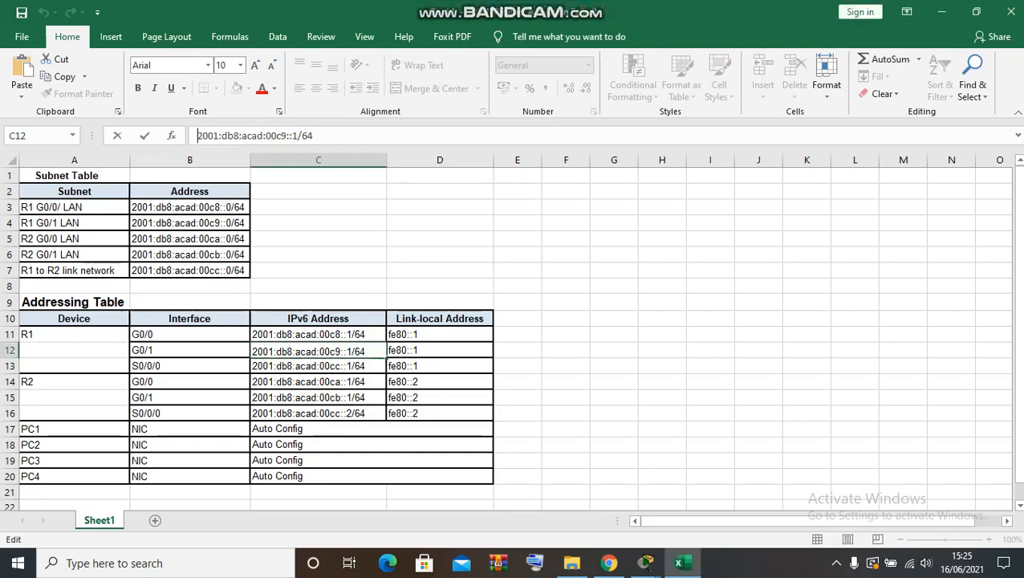
{"action": "left_click", "coordinate": [315, 136]}
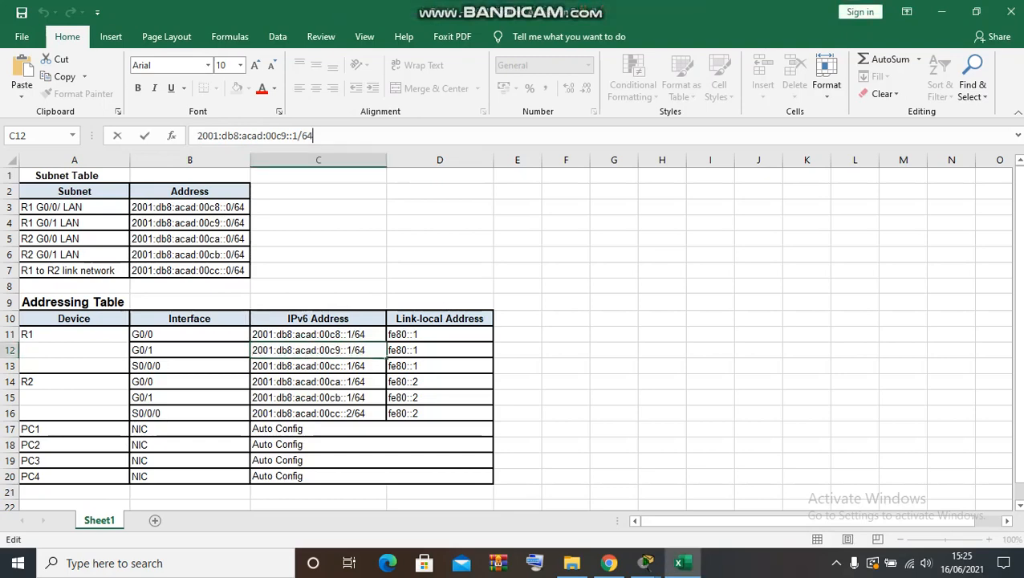
{"action": "left_click_drag", "start_coordinate": [314, 136], "coordinate": [257, 136]}
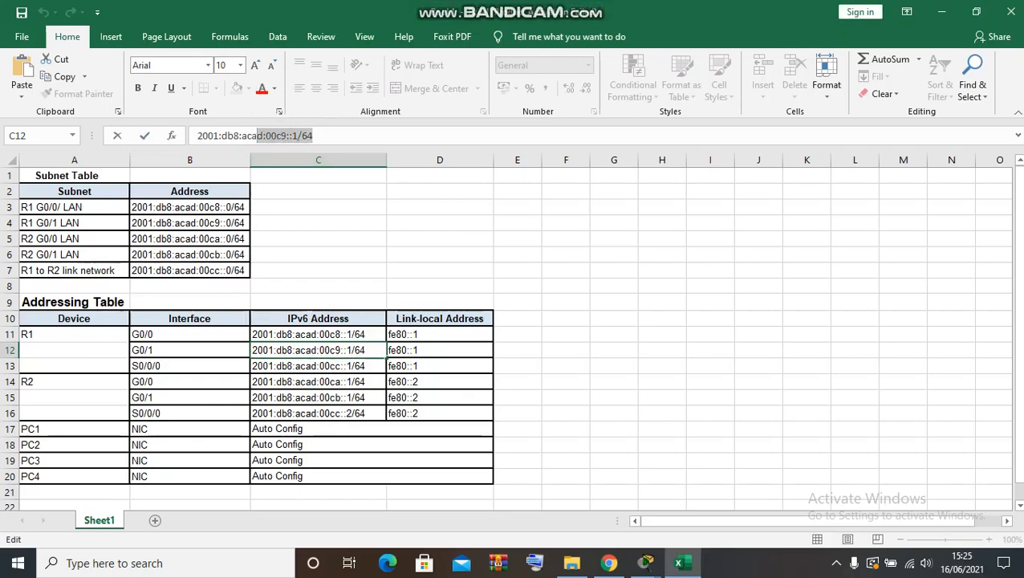
{"action": "left_click_drag", "start_coordinate": [197, 136], "coordinate": [346, 135]}
{"action": "key", "text": "ctrl+c"}
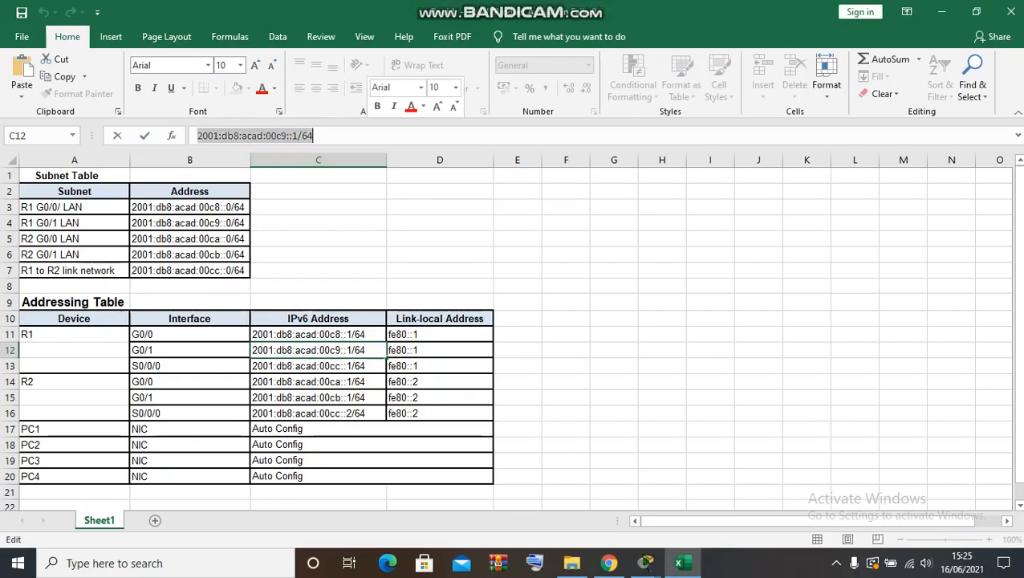
Step: Return to R1's command line, exit the g0/0 interface configuration and enter the configuration of interface g0/1
{"action": "key", "text": "alt+Tab"}
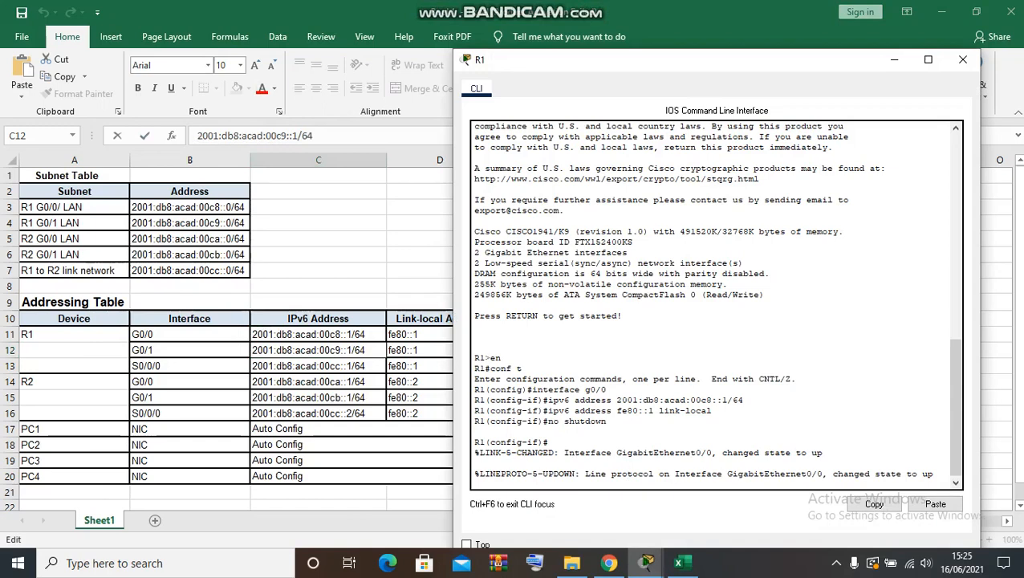
{"action": "type", "text": "exit"}
{"action": "key", "text": "Return"}
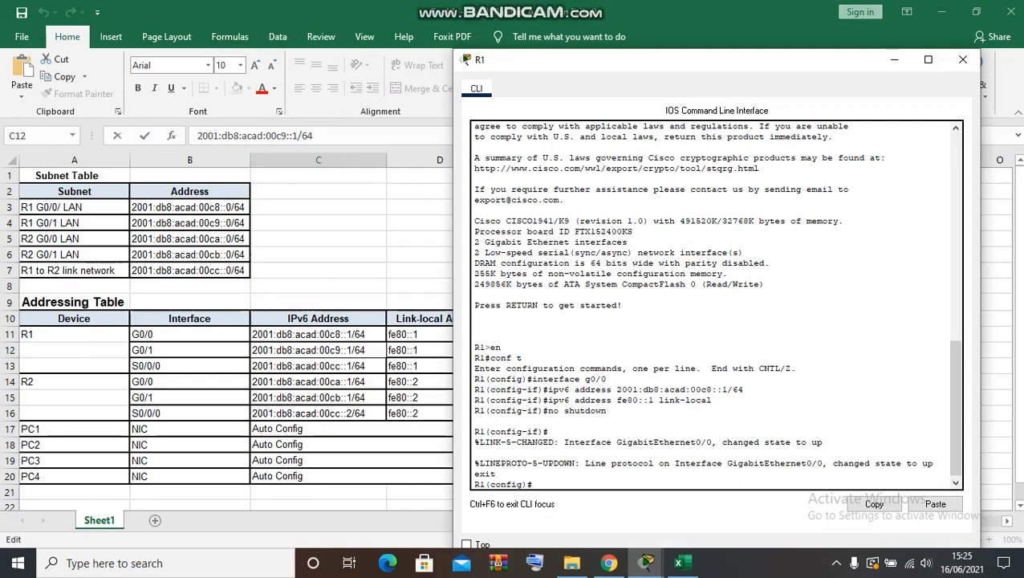
{"action": "type", "text": "interface g0/1"}
{"action": "key", "text": "Return"}
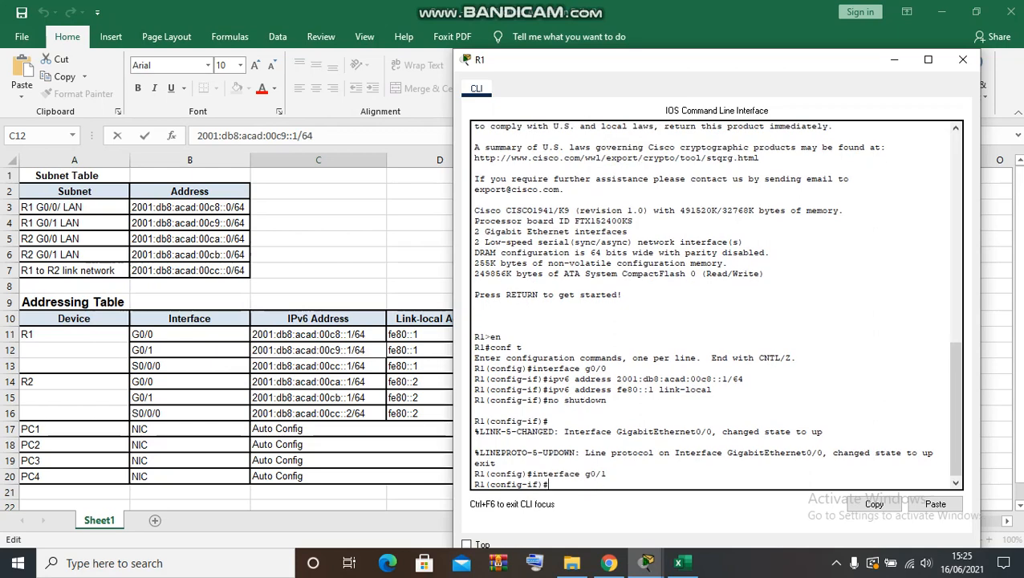
Step: Assign the copied IPv6 address 2001:db8:acad:00c9::1/64 to R1's g0/1 interface
{"action": "type", "text": "ipv6 address"}
{"action": "left_click", "coordinate": [935, 505]}
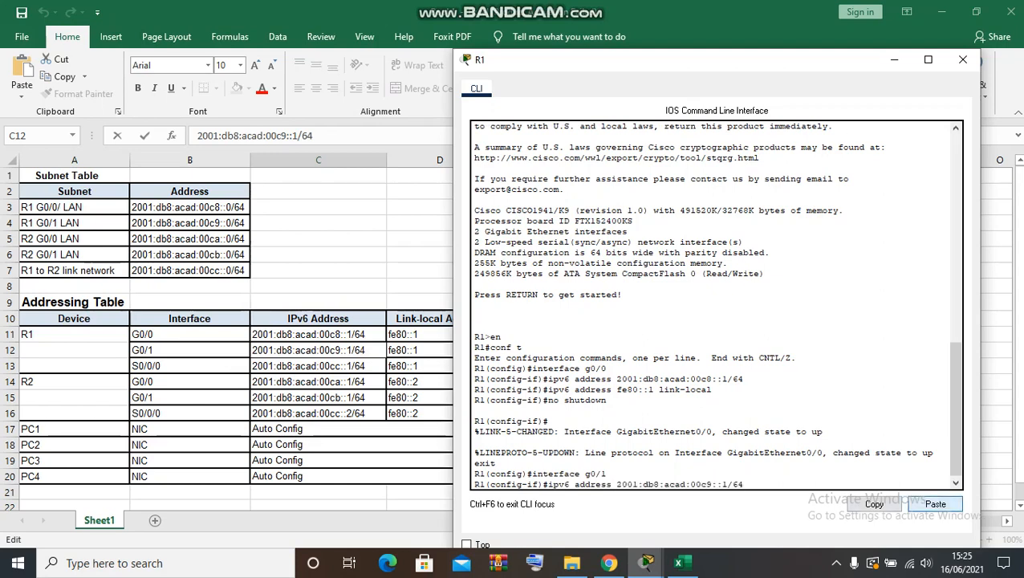
{"action": "key", "text": "Return"}
Step: Set the link-local address of R1's g0/1 interface to fe80::1, with the Packet Tracer main window behind the command line
{"action": "type", "text": "ipv"}
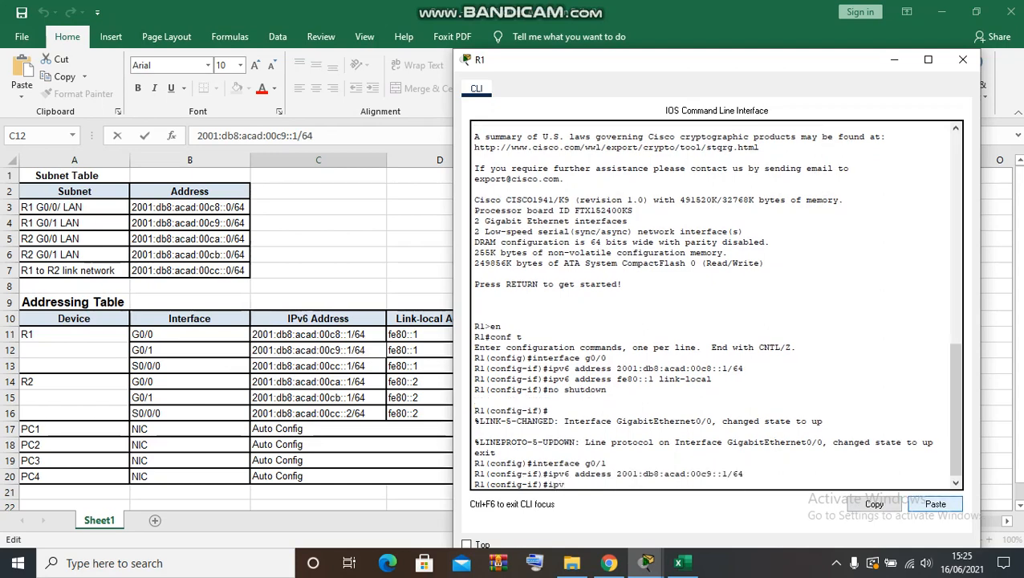
{"action": "type", "text": "6 address fe8"}
{"action": "key", "text": "alt+Tab"}
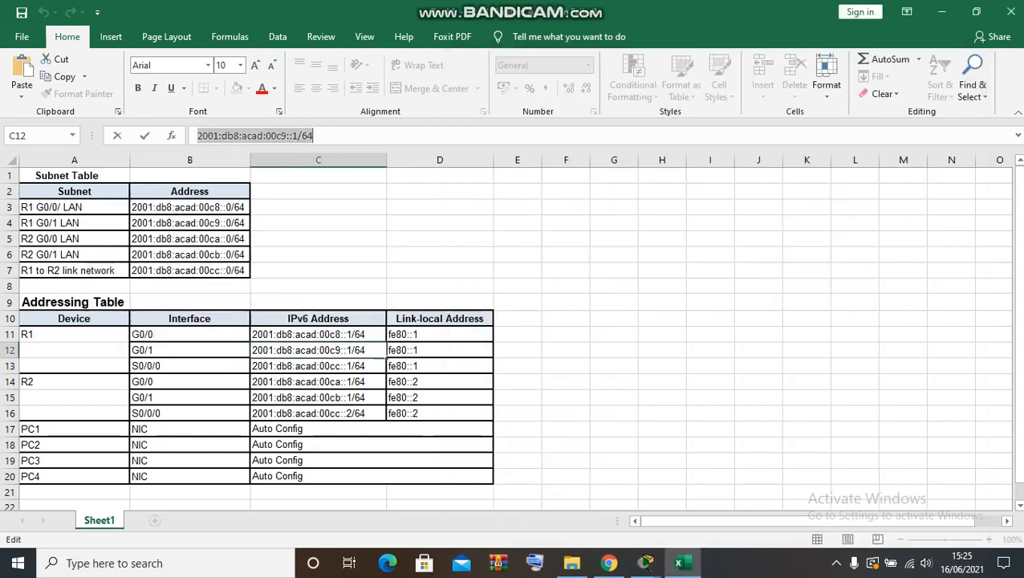
{"action": "key", "text": "alt+Tab"}
{"action": "key", "text": "Tab"}
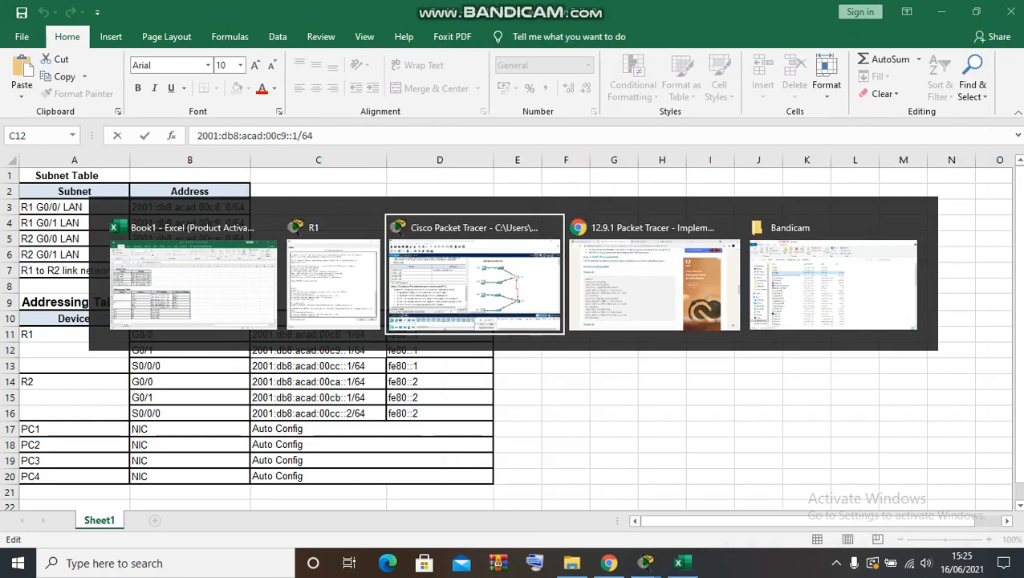
{"action": "key", "text": "alt+Tab"}
{"action": "key", "text": "Tab"}
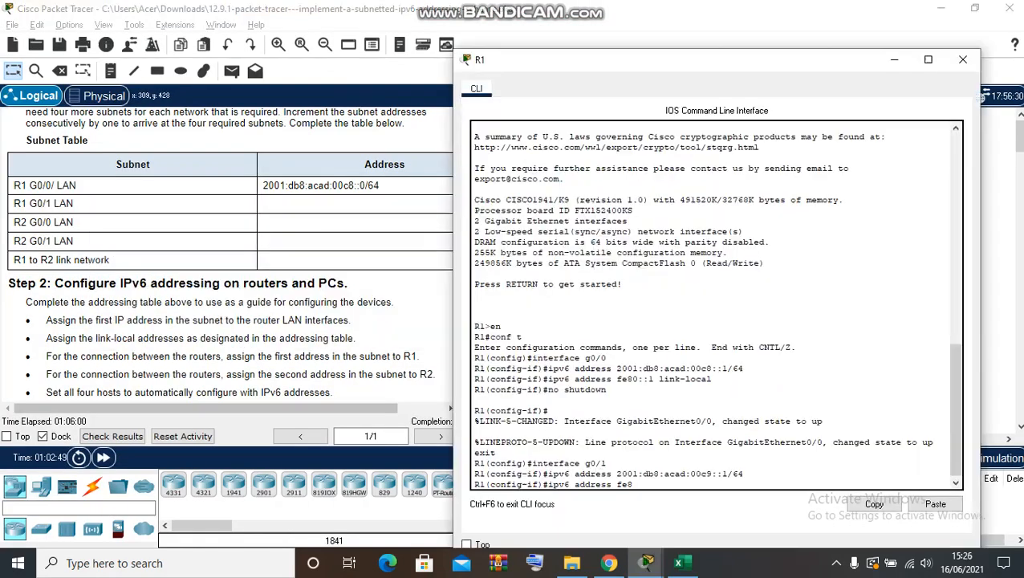
{"action": "left_click_drag", "start_coordinate": [614, 61], "coordinate": [680, 57]}
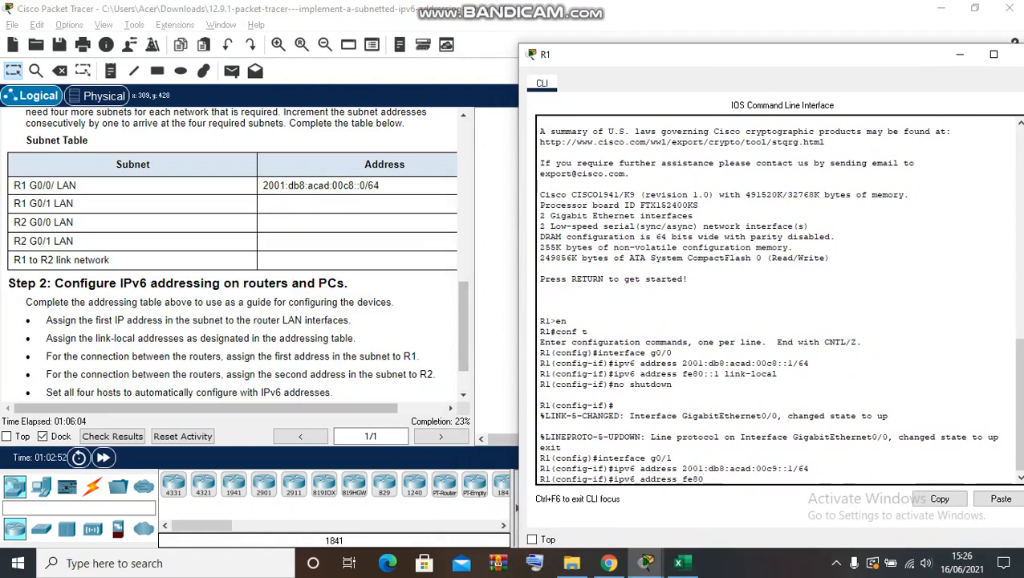
{"action": "type", "text": "0::1 link-local"}
{"action": "key", "text": "Return"}
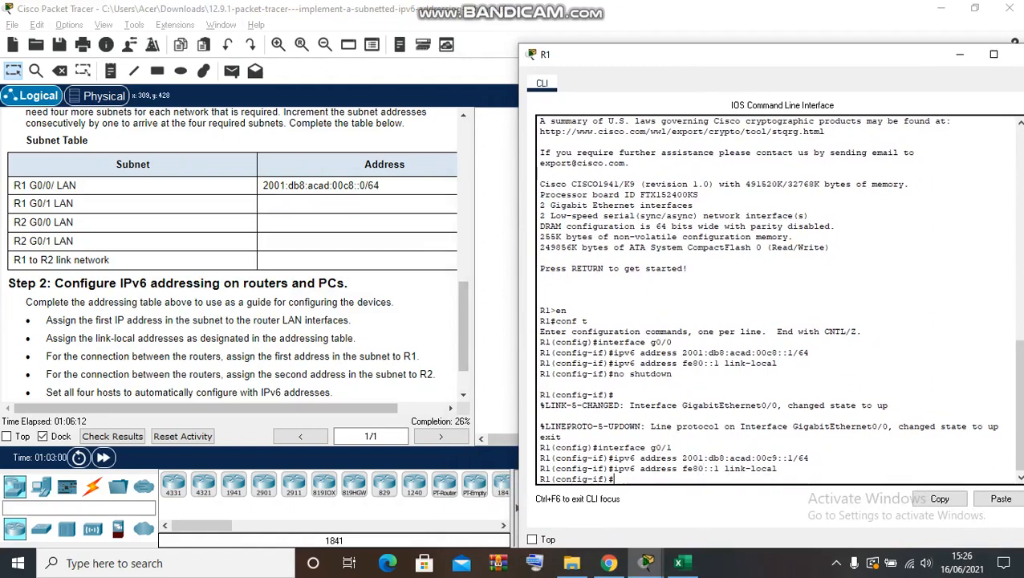
Step: Enable R1's g0/1 interface with the no shutdown command, correcting the missing space in the first entry
{"action": "type", "text": "noshutdown"}
{"action": "key", "text": "Return"}
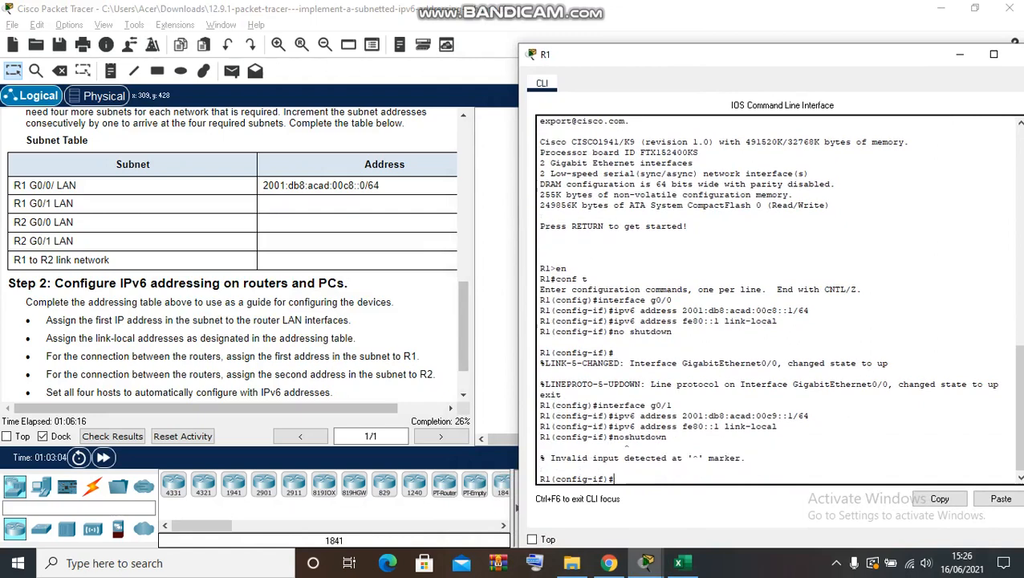
{"action": "key", "text": "Up"}
{"action": "key", "text": "Left"}
{"action": "key", "text": "Left"}
{"action": "key", "text": "Left"}
{"action": "key", "text": "Left"}
{"action": "key", "text": "Left"}
{"action": "key", "text": "Left"}
{"action": "key", "text": "Left"}
{"action": "key", "text": "Left"}
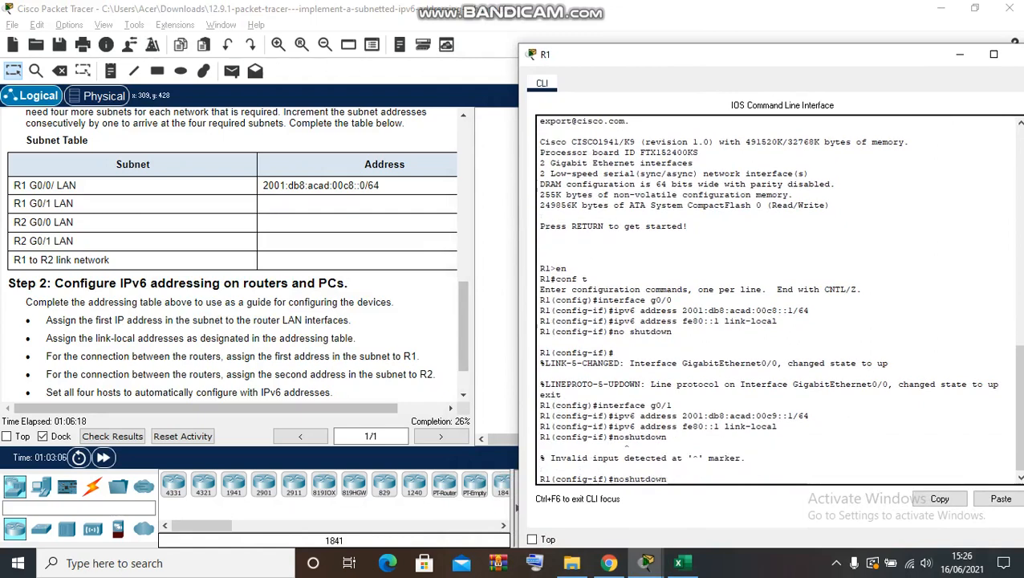
{"action": "key", "text": "Return"}
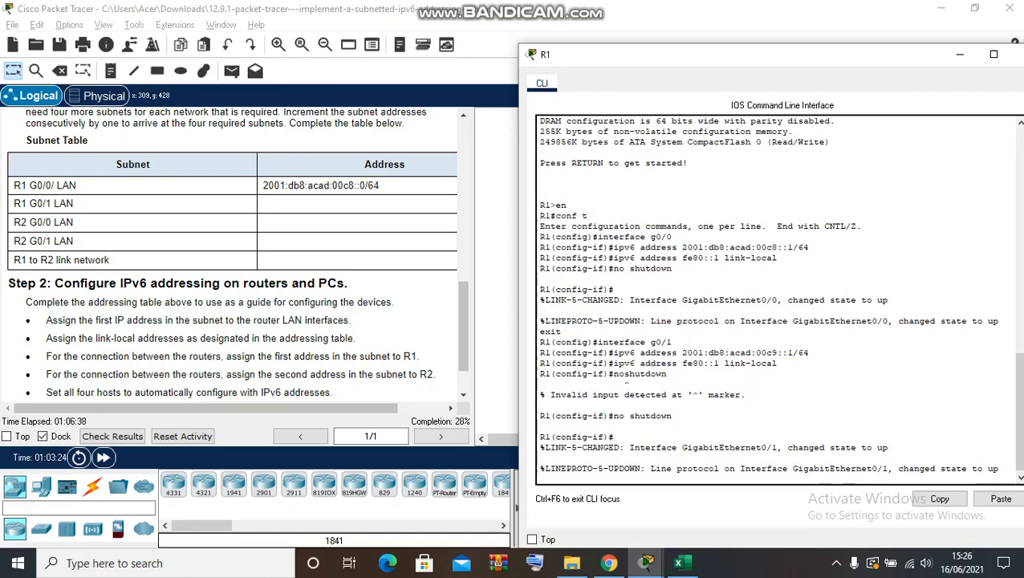
Step: Switch to Excel and copy the IPv6 address of R1's S0/0/0 interface, 2001:db8:acad:00cc::1/64, from the addressing table
{"action": "mouse_move", "coordinate": [584, 7]}
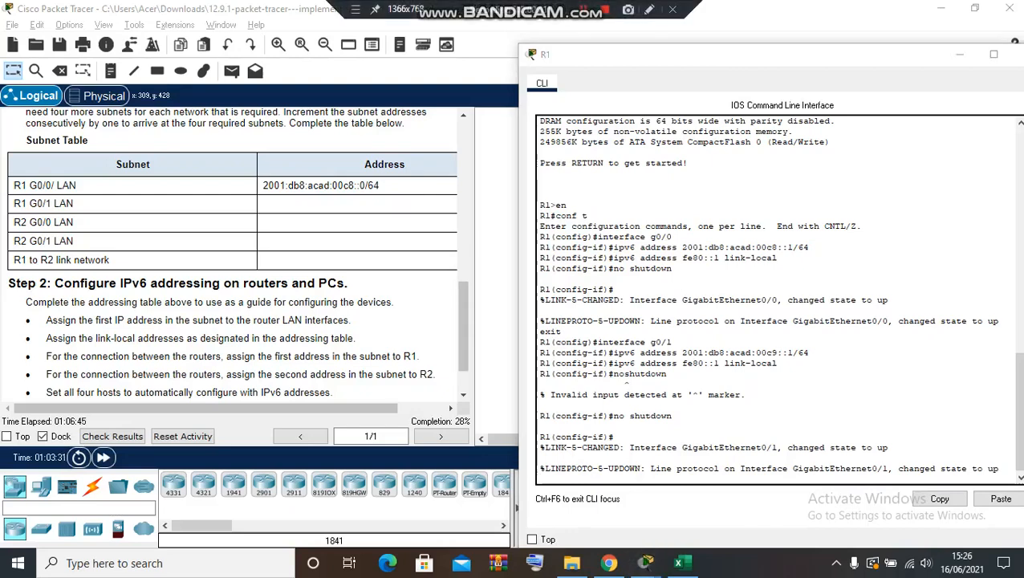
{"action": "left_click", "coordinate": [678, 563]}
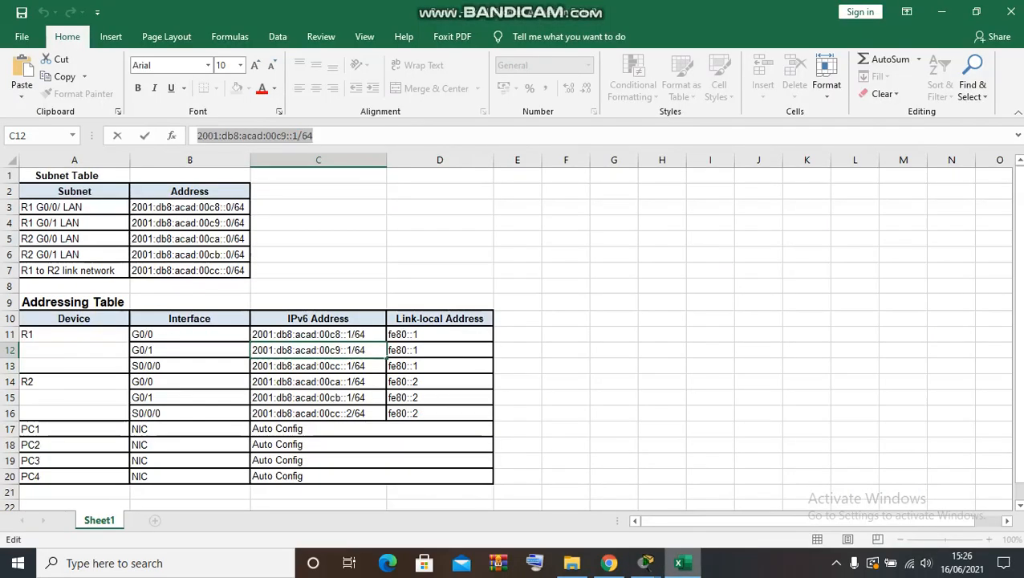
{"action": "left_click", "coordinate": [614, 429]}
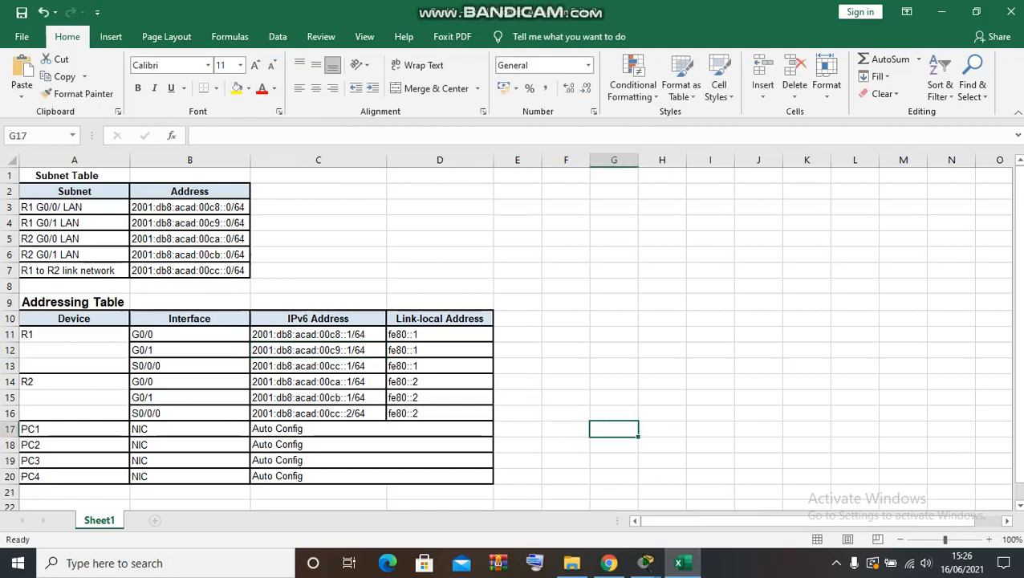
{"action": "left_click", "coordinate": [245, 367]}
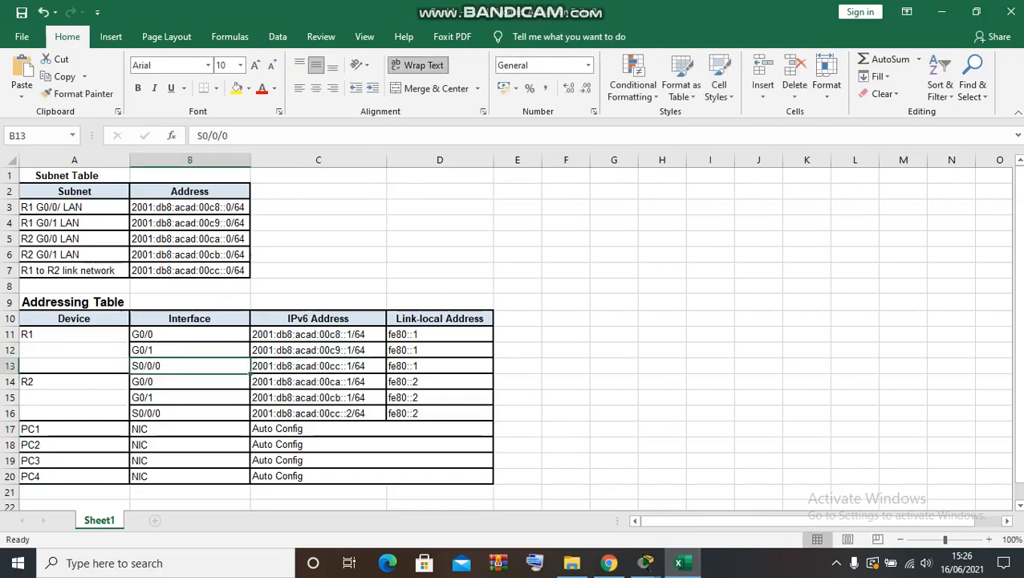
{"action": "left_click", "coordinate": [318, 366]}
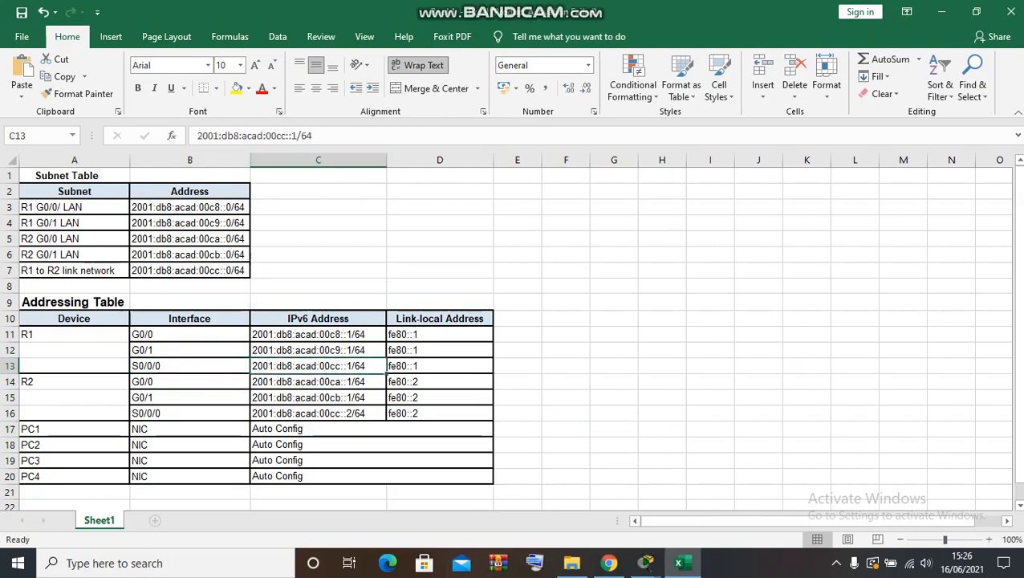
{"action": "left_click_drag", "start_coordinate": [198, 136], "coordinate": [313, 136]}
{"action": "right_click", "coordinate": [210, 136]}
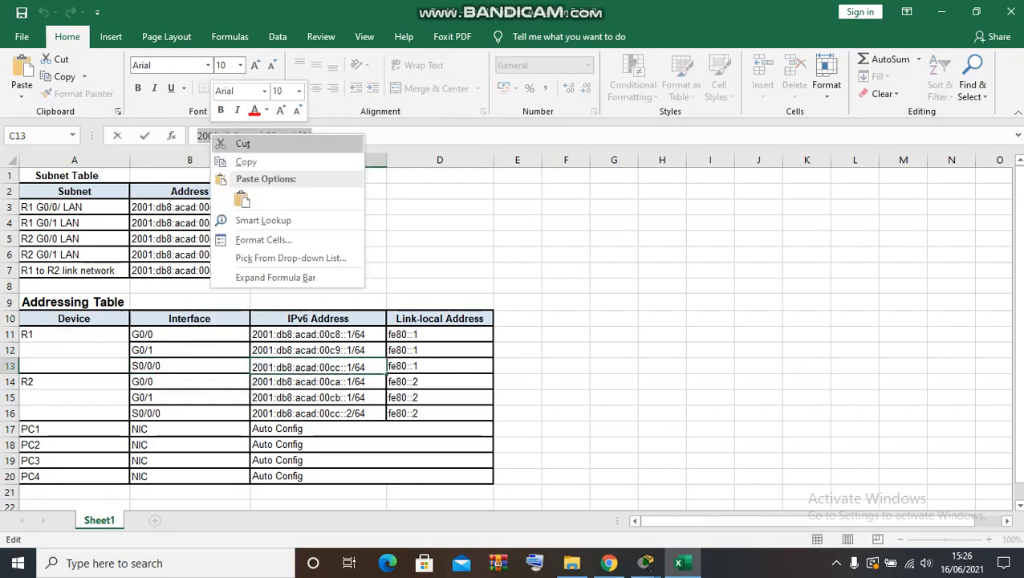
{"action": "left_click", "coordinate": [246, 161]}
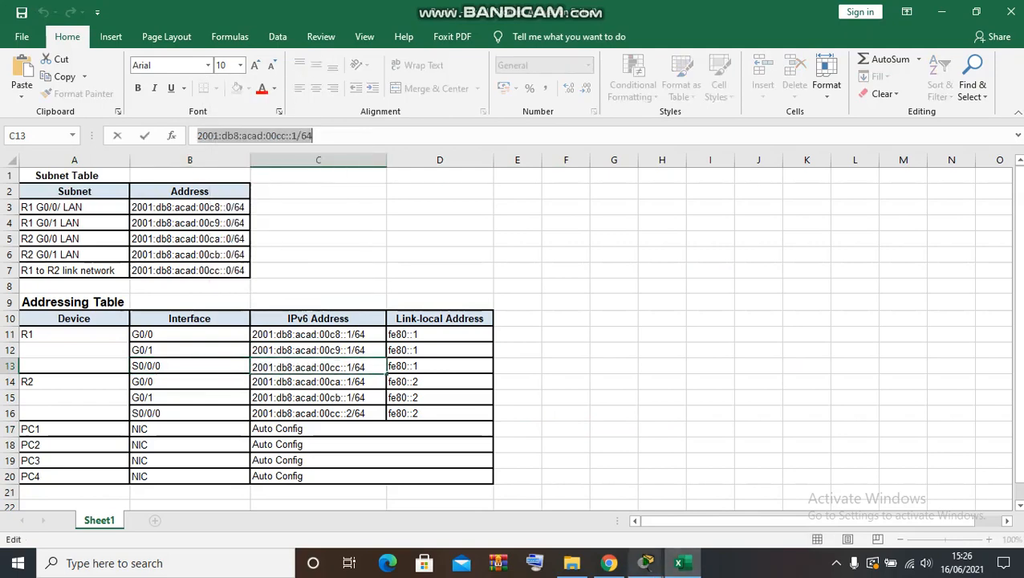
Step: Return to R1's command line in Packet Tracer and exit the g0/1 interface configuration, clearing the recalled noshutdown command first
{"action": "mouse_move", "coordinate": [647, 563]}
{"action": "left_click", "coordinate": [727, 494]}
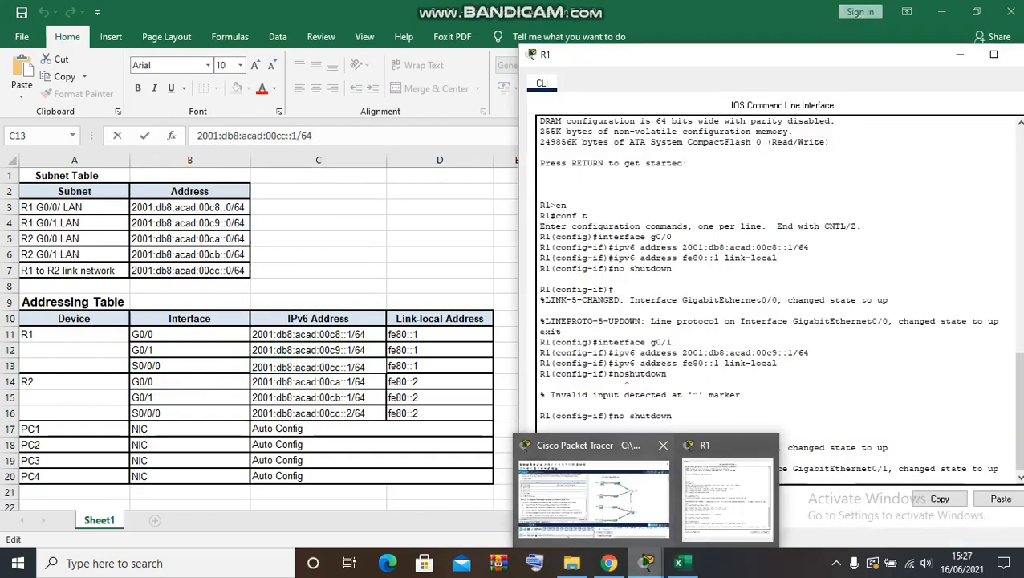
{"action": "left_click", "coordinate": [593, 494]}
{"action": "left_click", "coordinate": [726, 498]}
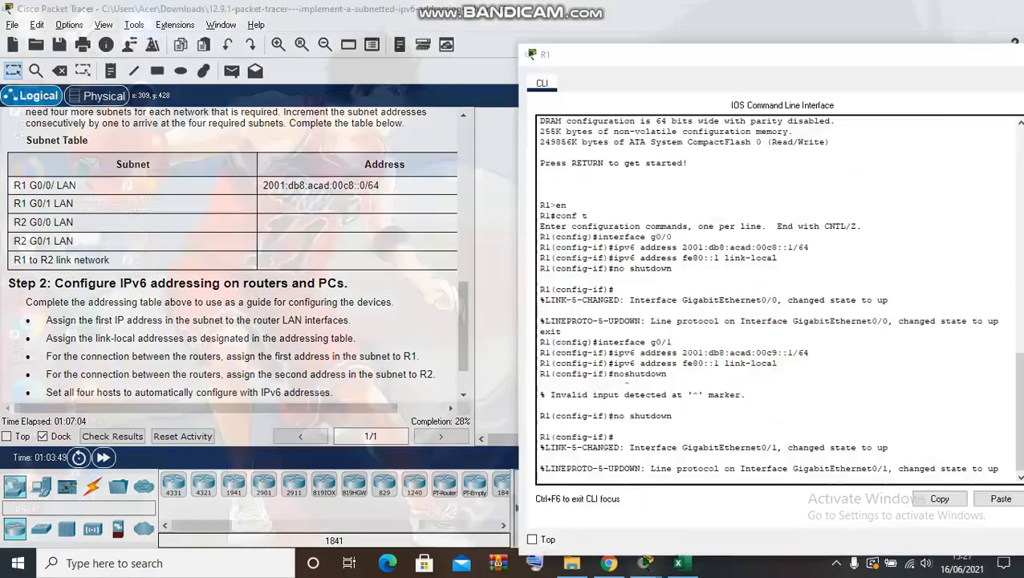
{"action": "type", "text": "no shutdown"}
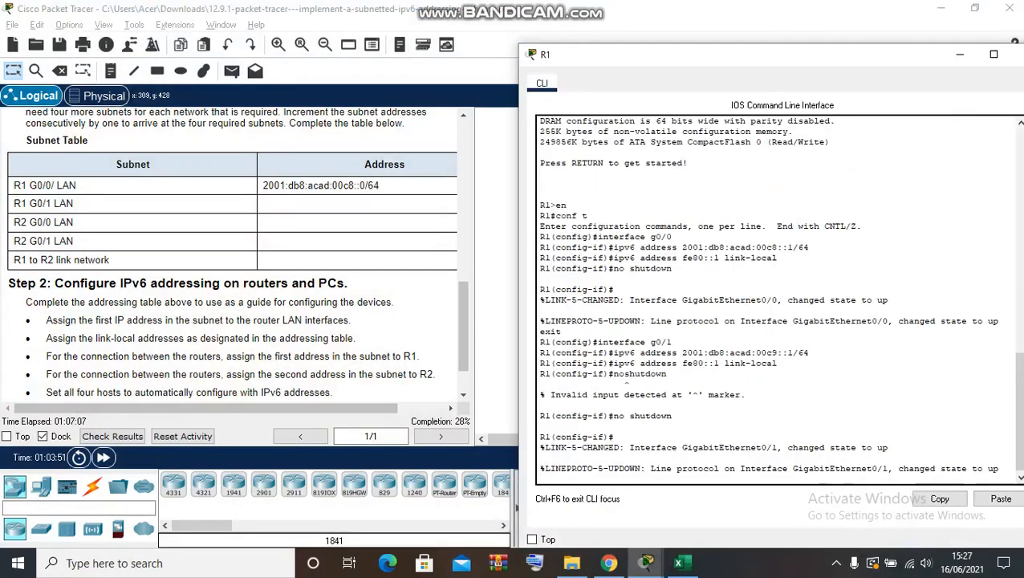
{"action": "key", "text": "Up"}
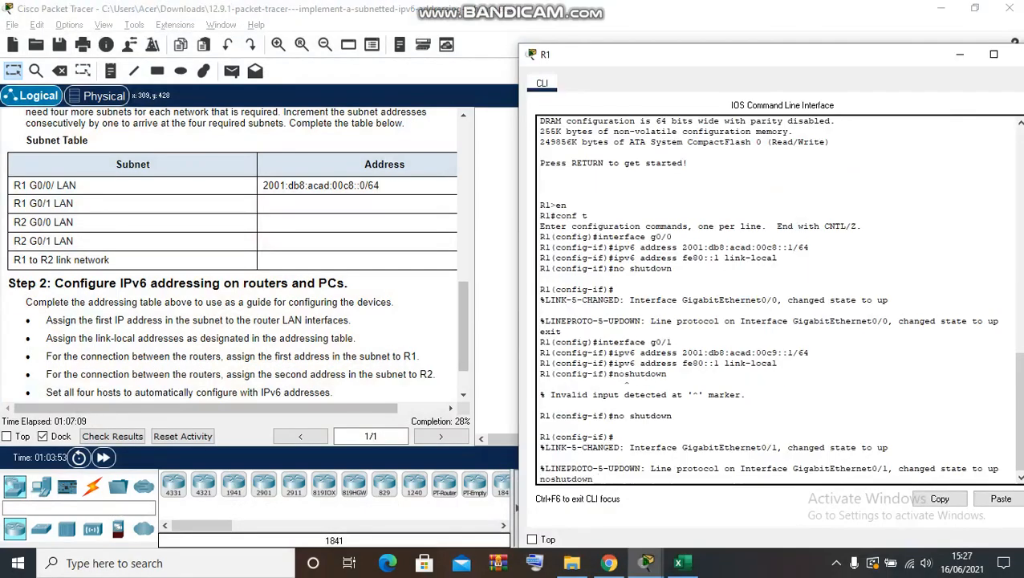
{"action": "key", "text": "BackSpace"}
{"action": "key", "text": "BackSpace"}
{"action": "key", "text": "BackSpace"}
{"action": "key", "text": "BackSpace"}
{"action": "key", "text": "BackSpace"}
{"action": "key", "text": "BackSpace"}
{"action": "key", "text": "BackSpace"}
{"action": "key", "text": "BackSpace"}
{"action": "key", "text": "BackSpace"}
{"action": "key", "text": "BackSpace"}
{"action": "type", "text": "exit"}
{"action": "key", "text": "Return"}
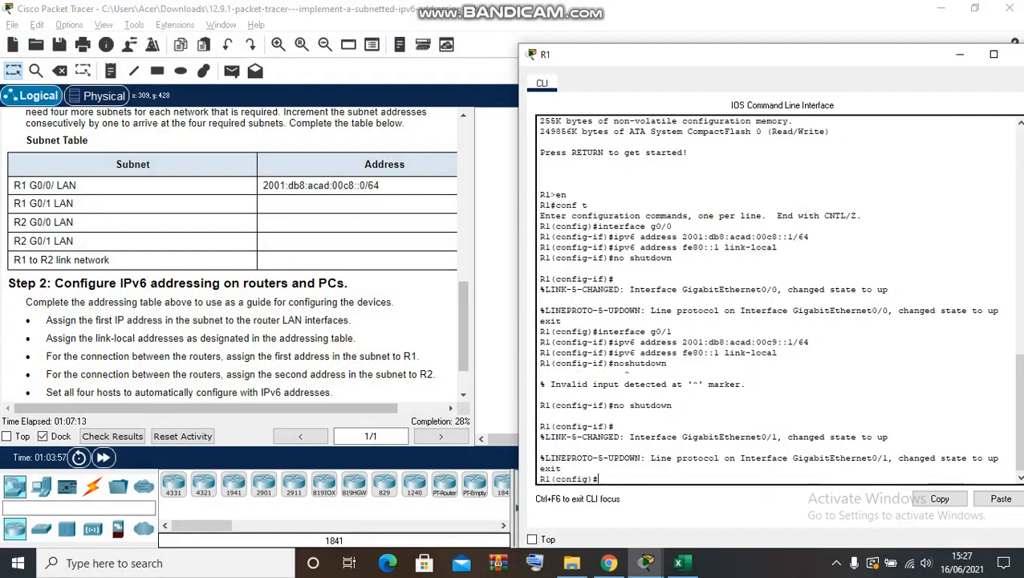
Step: Enter the configuration of R1's interface s0/0/0 and assign it the copied IPv6 address 2001:db8:acad:00cc::1/64
{"action": "type", "text": "interface "}
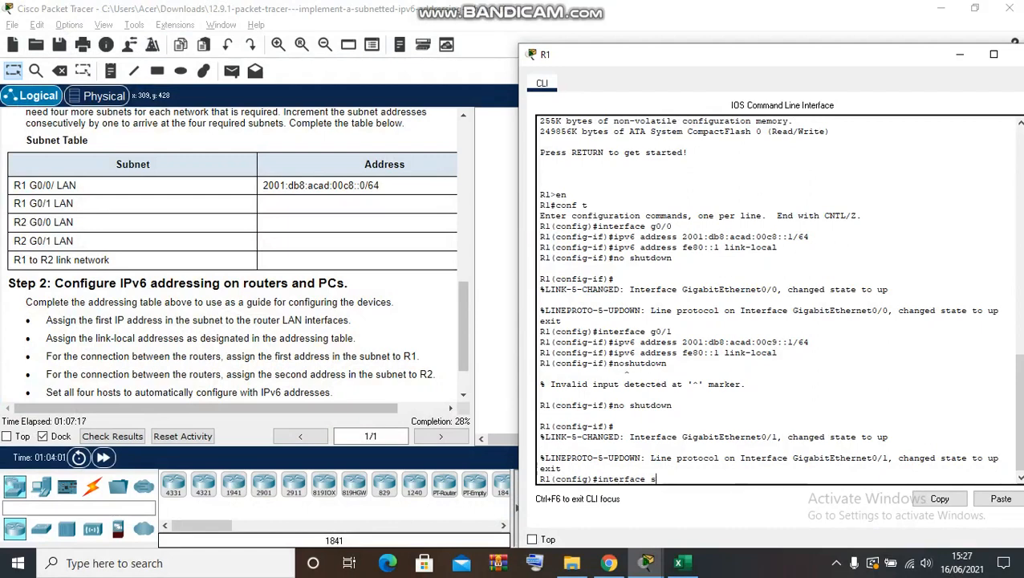
{"action": "type", "text": "s0/0/0"}
{"action": "key", "text": "Return"}
{"action": "type", "text": "ipv"}
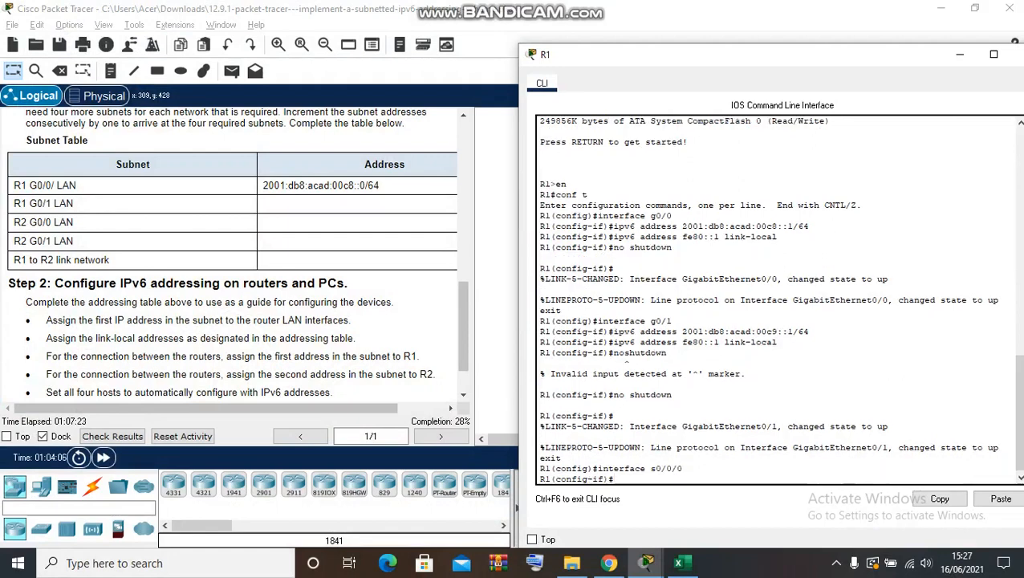
{"action": "type", "text": "6 address"}
{"action": "left_click", "coordinate": [1000, 499]}
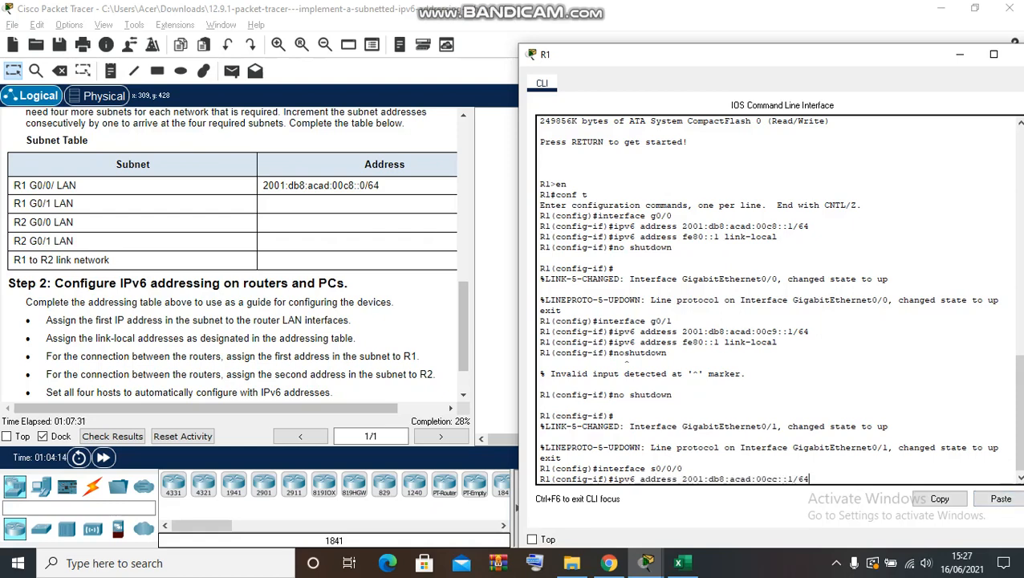
{"action": "key", "text": "Return"}
Step: Set the link-local address of R1's s0/0/0 interface to fe80::1, checking the addressing table in Excel along the way
{"action": "type", "text": "i"}
{"action": "type", "text": "pv"}
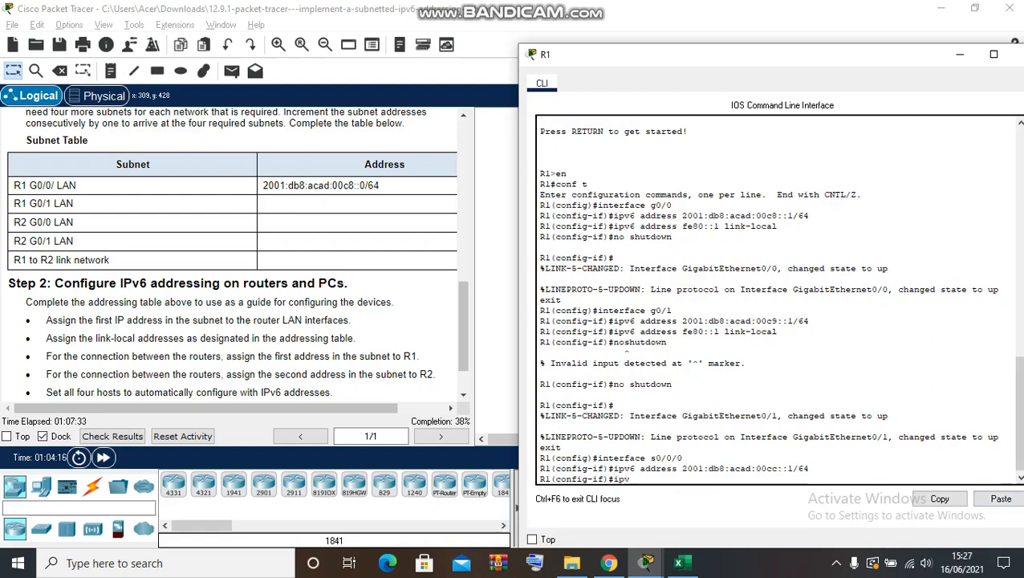
{"action": "type", "text": "6 addr"}
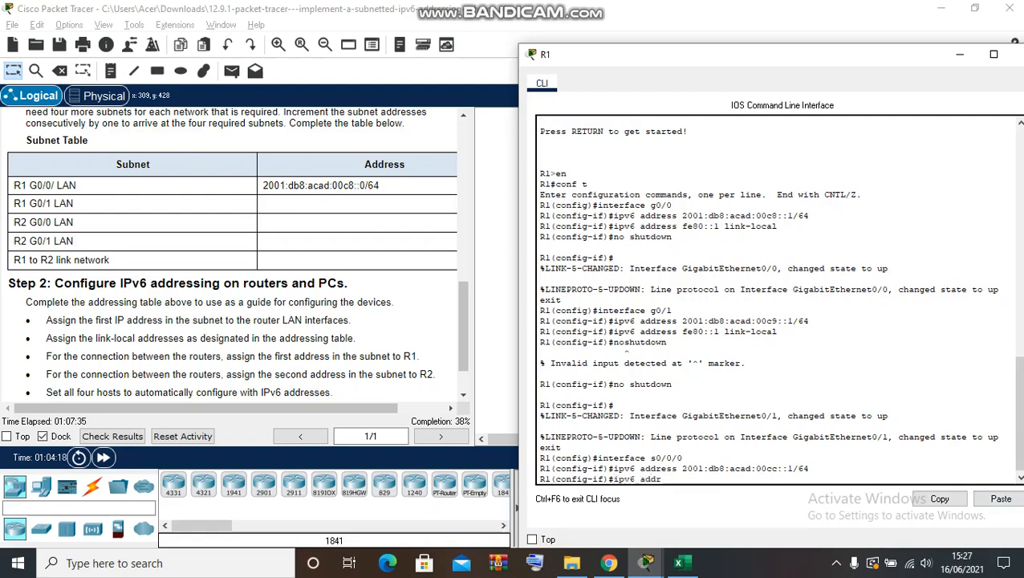
{"action": "type", "text": "ess fe"}
{"action": "key", "text": "alt+Tab"}
{"action": "key", "text": "alt+Tab"}
{"action": "key", "text": "alt+Tab"}
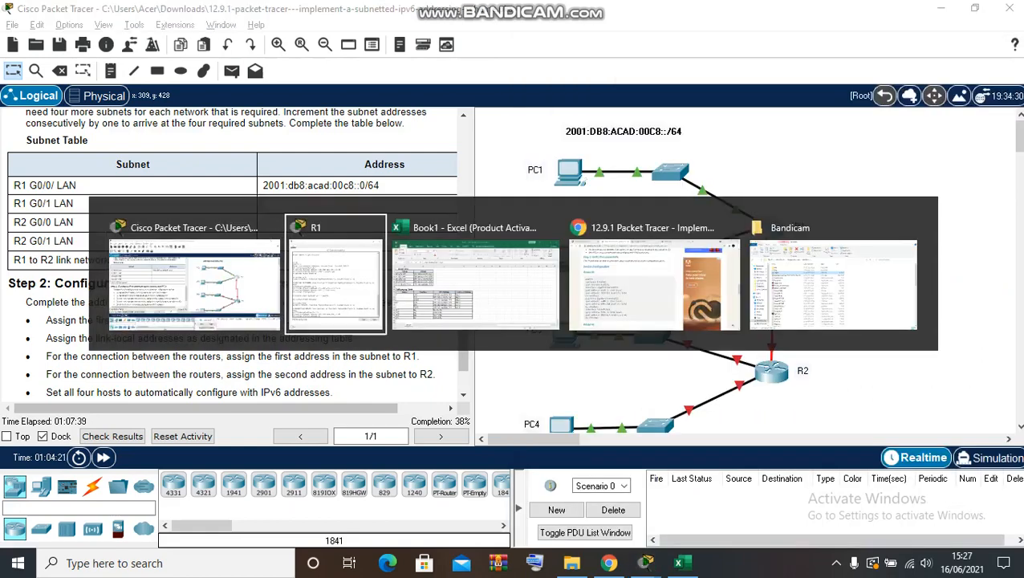
{"action": "key", "text": "alt+Tab"}
{"action": "key", "text": "alt+Tab"}
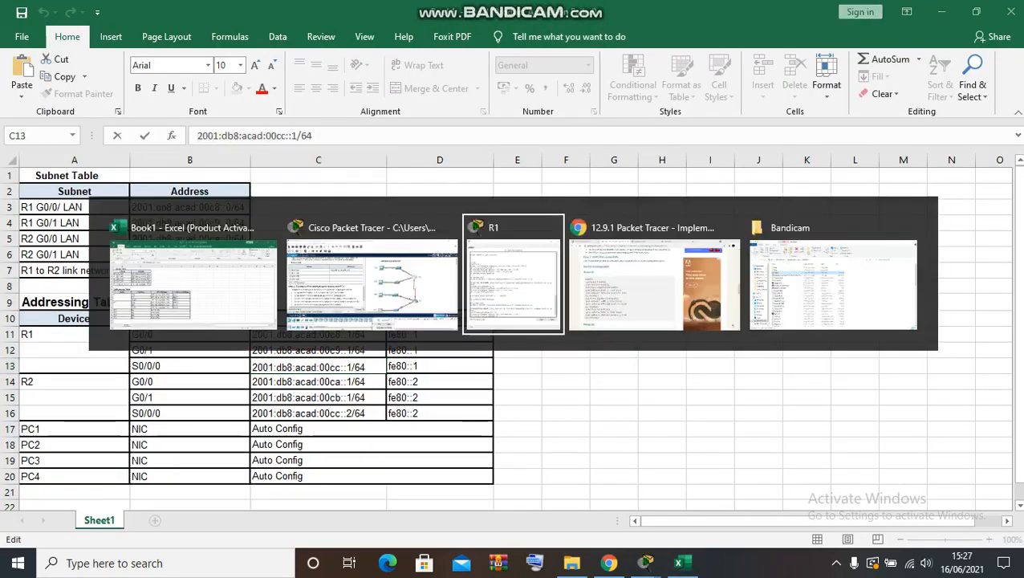
{"action": "key", "text": "alt+Tab"}
{"action": "key", "text": "alt+Tab"}
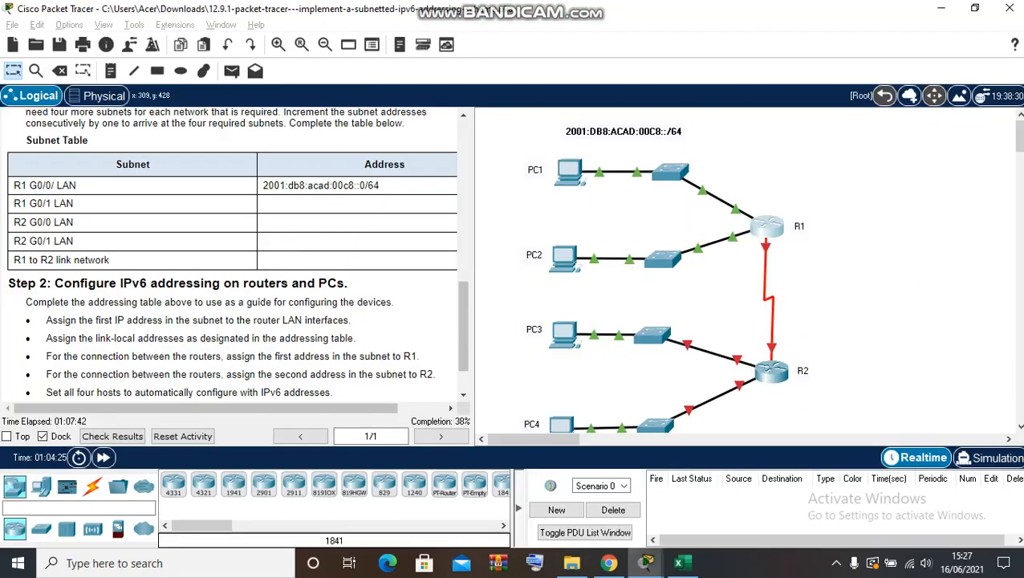
{"action": "key", "text": "alt+Tab"}
{"action": "key", "text": "alt+Tab"}
{"action": "key", "text": "alt+Tab"}
{"action": "key", "text": "alt+Tab"}
{"action": "key", "text": "alt+Tab"}
{"action": "key", "text": "alt+Tab"}
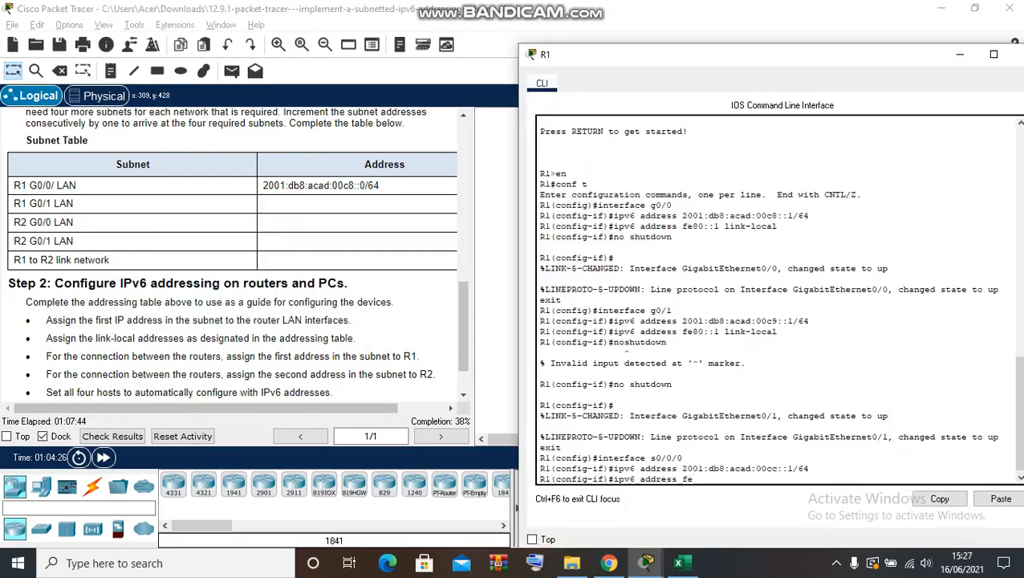
{"action": "type", "text": "80::"}
{"action": "type", "text": "1 link"}
{"action": "type", "text": " l"}
{"action": "key", "text": "BackSpace"}
{"action": "key", "text": "BackSpace"}
{"action": "type", "text": "-lock"}
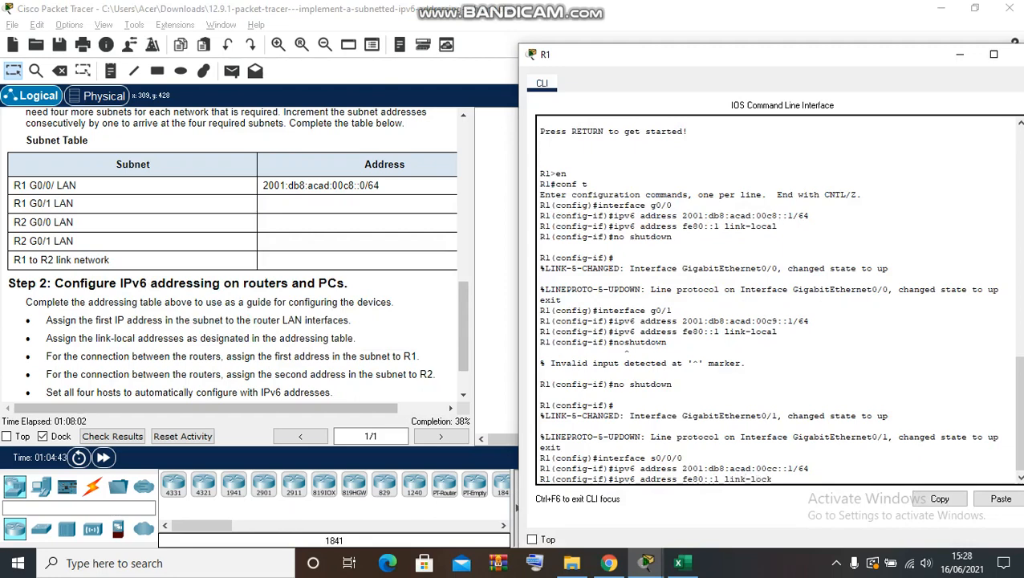
{"action": "key", "text": "BackSpace"}
{"action": "type", "text": "al"}
{"action": "key", "text": "Return"}
Step: Enable R1's s0/0/0 interface with the no shutdown command
{"action": "type", "text": "nfig-if)#"}
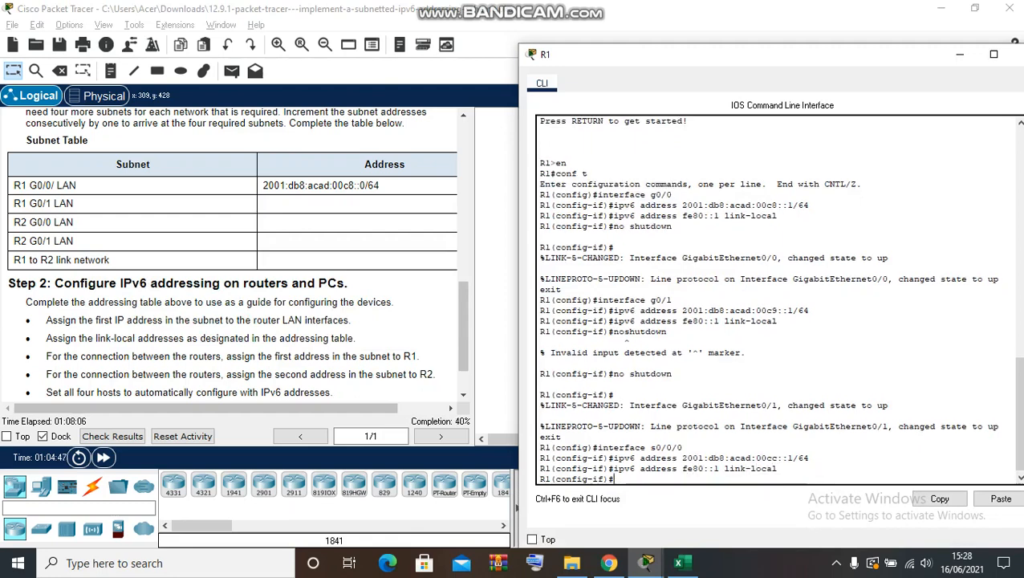
{"action": "type", "text": "o shutdown"}
{"action": "key", "text": "Return"}
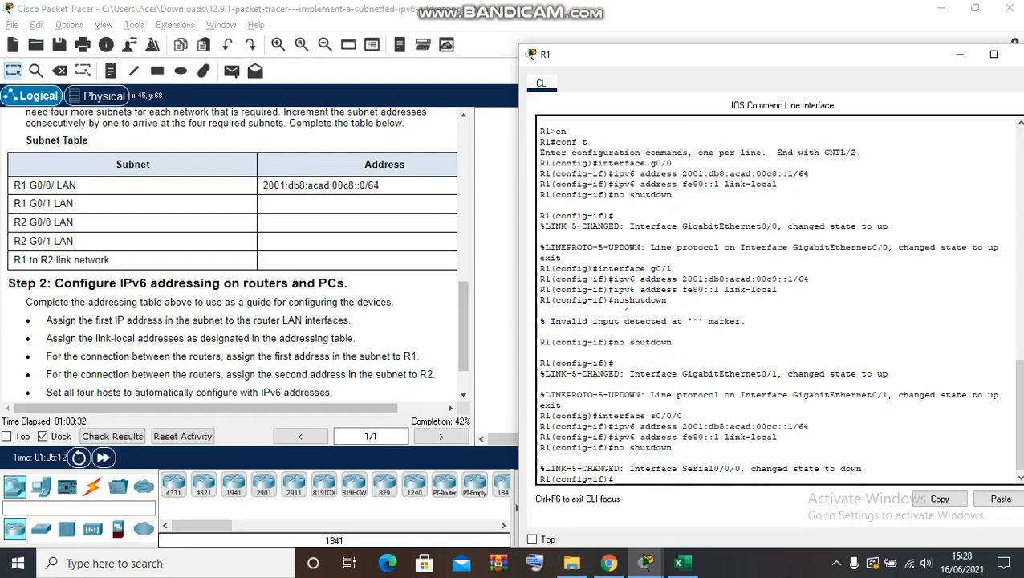
Step: Review the commands entered on R1 for interfaces g0/0, g0/1 and s0/0/0
{"action": "left_click_drag", "start_coordinate": [714, 54], "coordinate": [379, 61]}
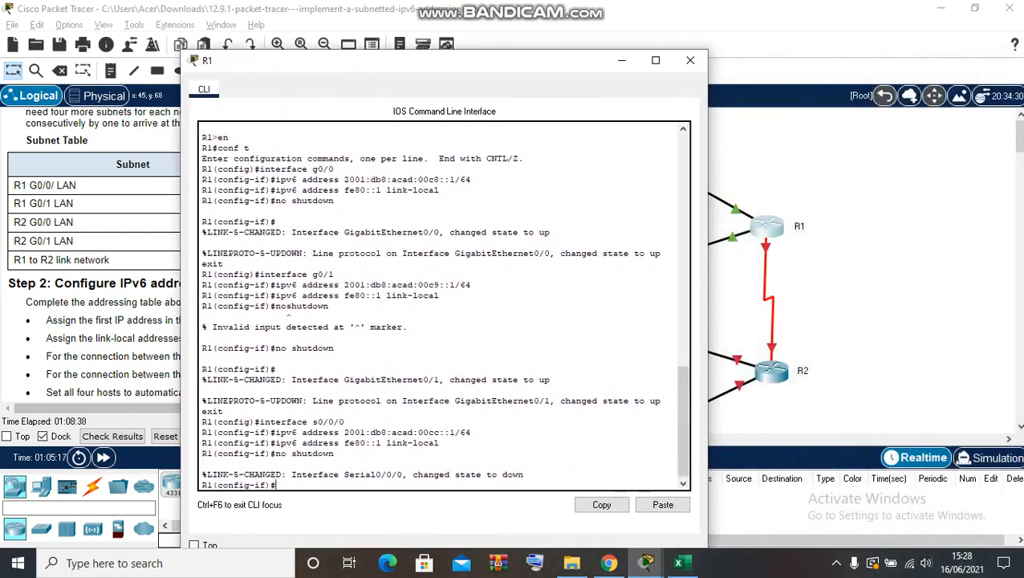
{"action": "left_click_drag", "start_coordinate": [202, 137], "coordinate": [530, 474]}
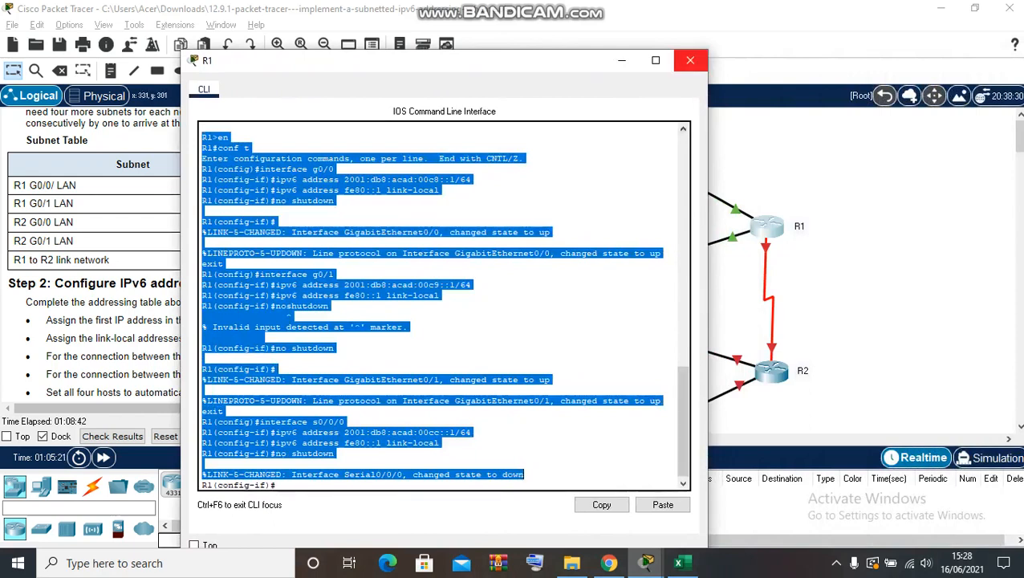
{"action": "mouse_move", "coordinate": [606, 9]}
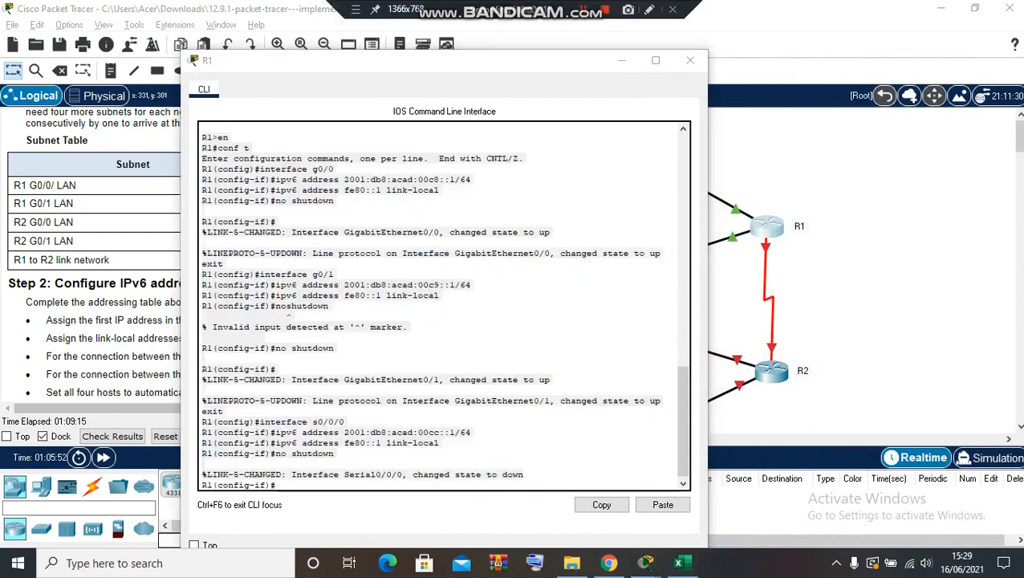
Step: Close R1's command-line window and open R2's command line, placing it beside the activity instructions
{"action": "left_click", "coordinate": [690, 60]}
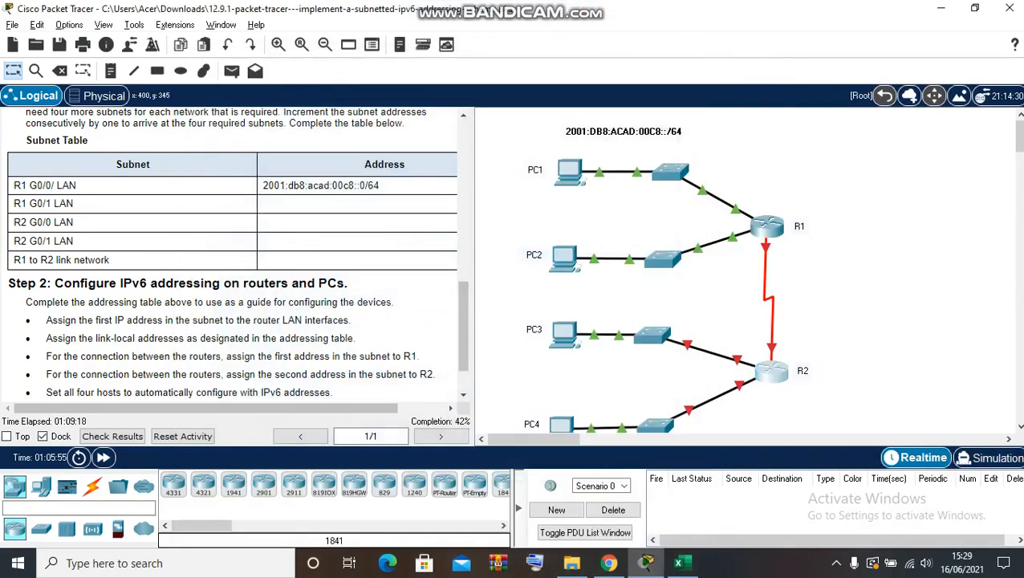
{"action": "left_click", "coordinate": [772, 371]}
{"action": "left_click_drag", "start_coordinate": [556, 24], "coordinate": [799, 31]}
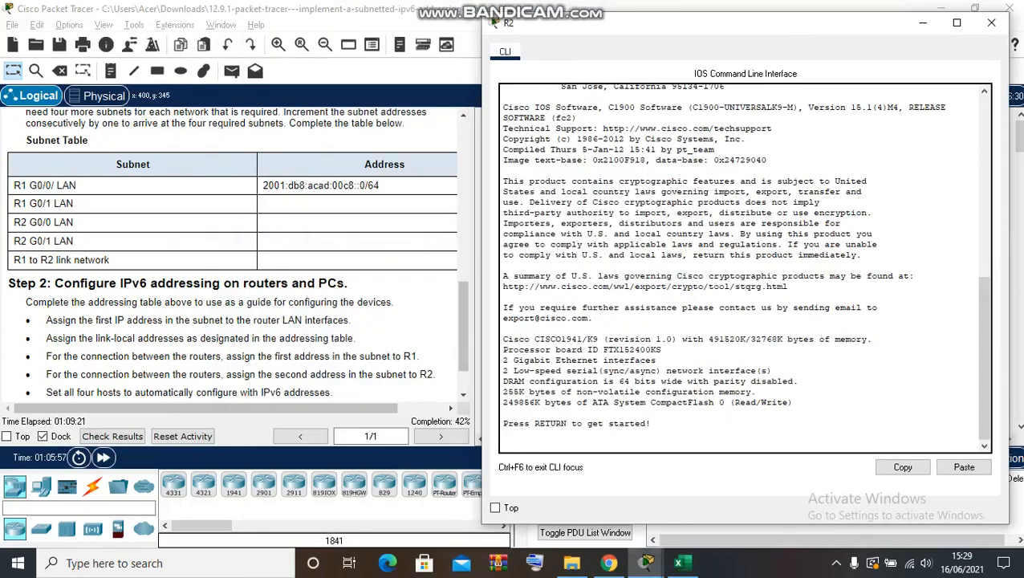
Step: Switch to Excel and copy the IPv6 address of R2's G0/0 interface, 2001:db8:acad:00ca::1/64, from the addressing table
{"action": "left_click", "coordinate": [679, 563]}
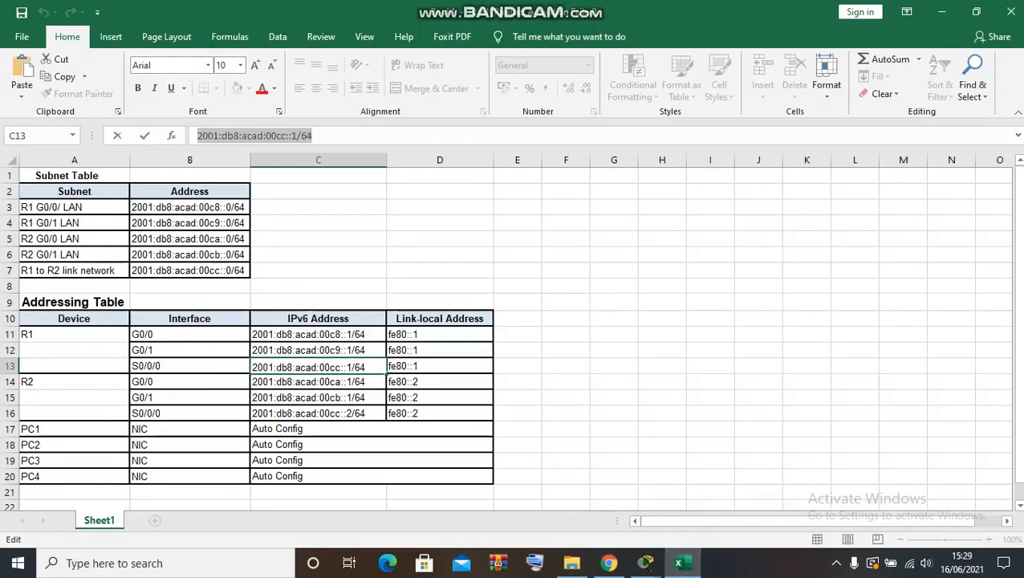
{"action": "left_click", "coordinate": [189, 382]}
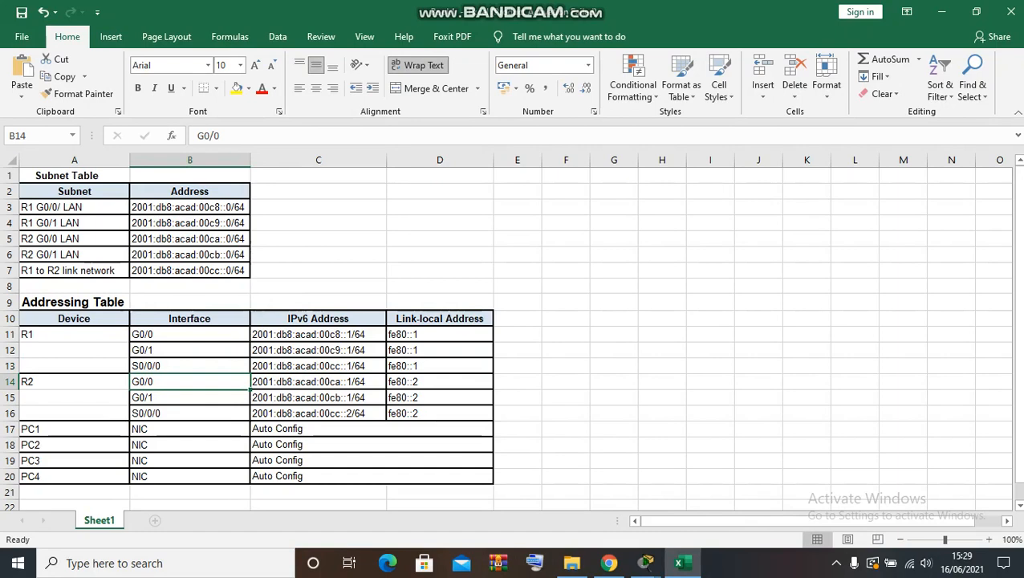
{"action": "left_click", "coordinate": [189, 398]}
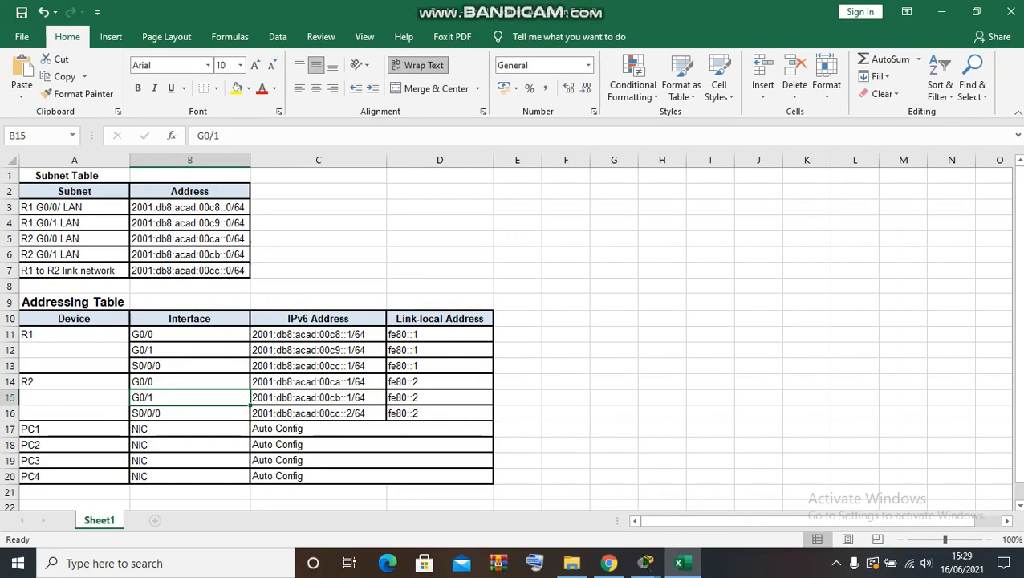
{"action": "left_click", "coordinate": [331, 384]}
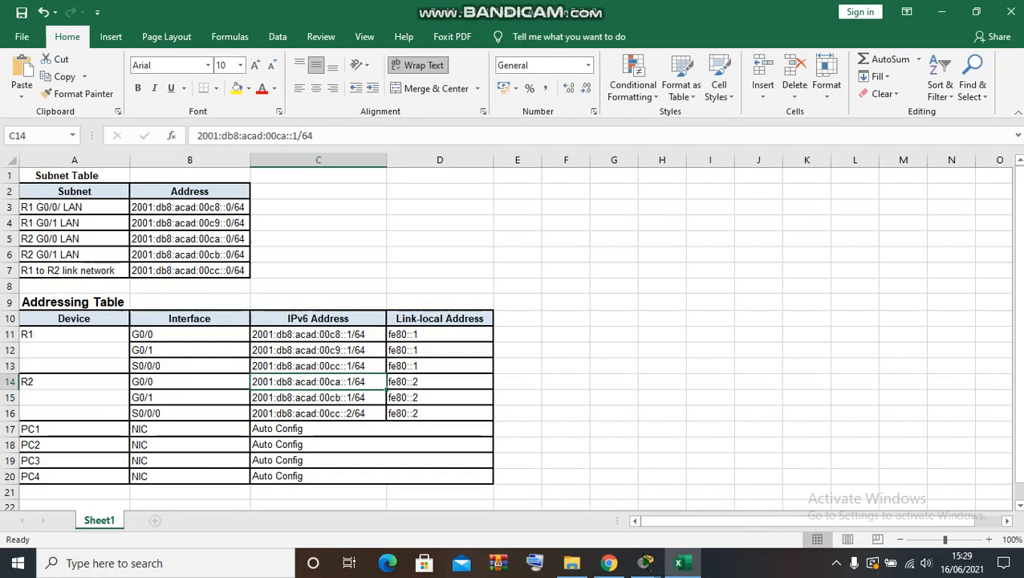
{"action": "left_click_drag", "start_coordinate": [313, 136], "coordinate": [197, 136]}
{"action": "right_click", "coordinate": [222, 138]}
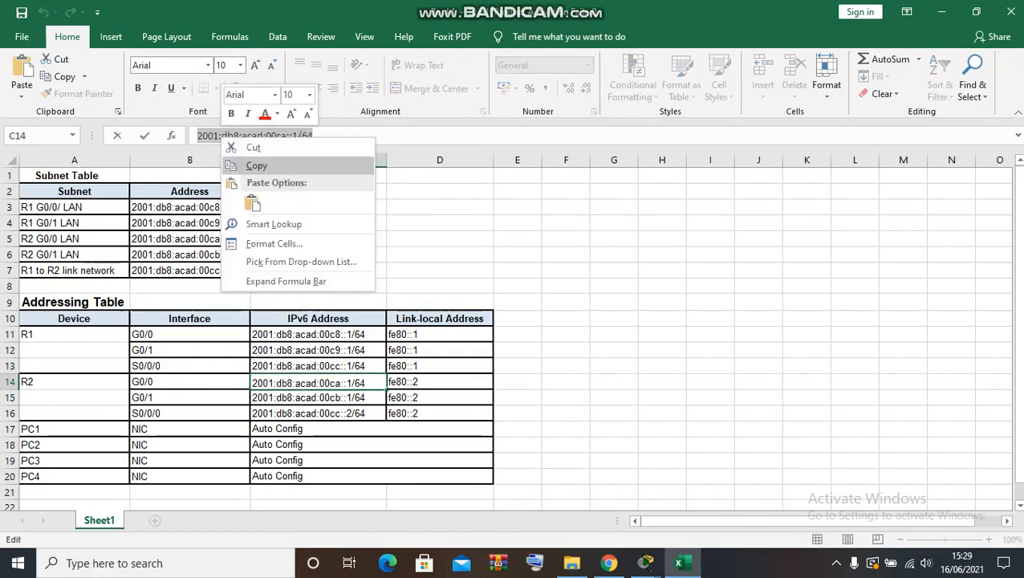
{"action": "left_click", "coordinate": [257, 166]}
{"action": "left_click", "coordinate": [293, 382]}
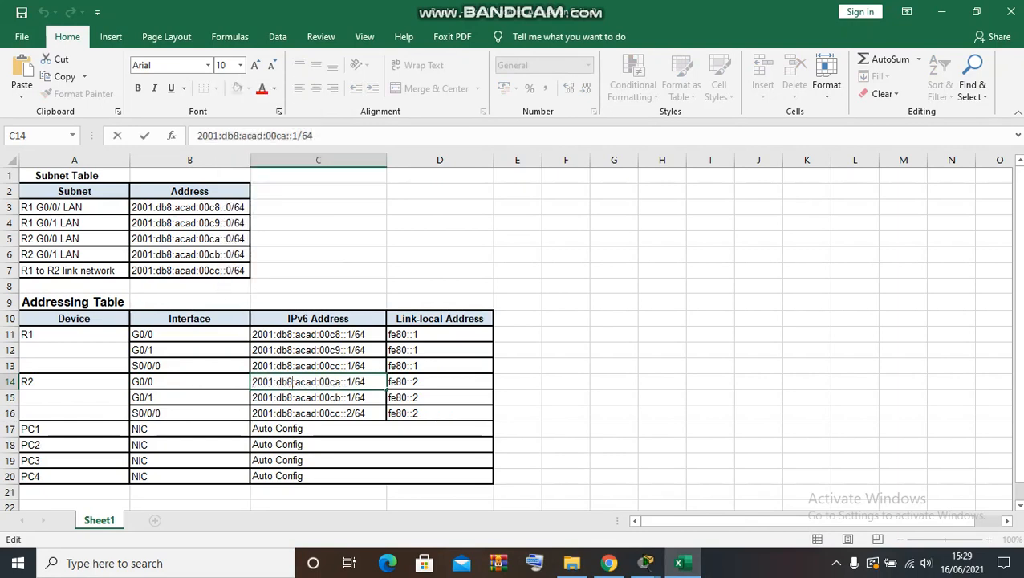
Step: Switch to R2's command line, enter privileged EXEC and global configuration mode, and open the configuration of interface g0/0
{"action": "left_click", "coordinate": [645, 562]}
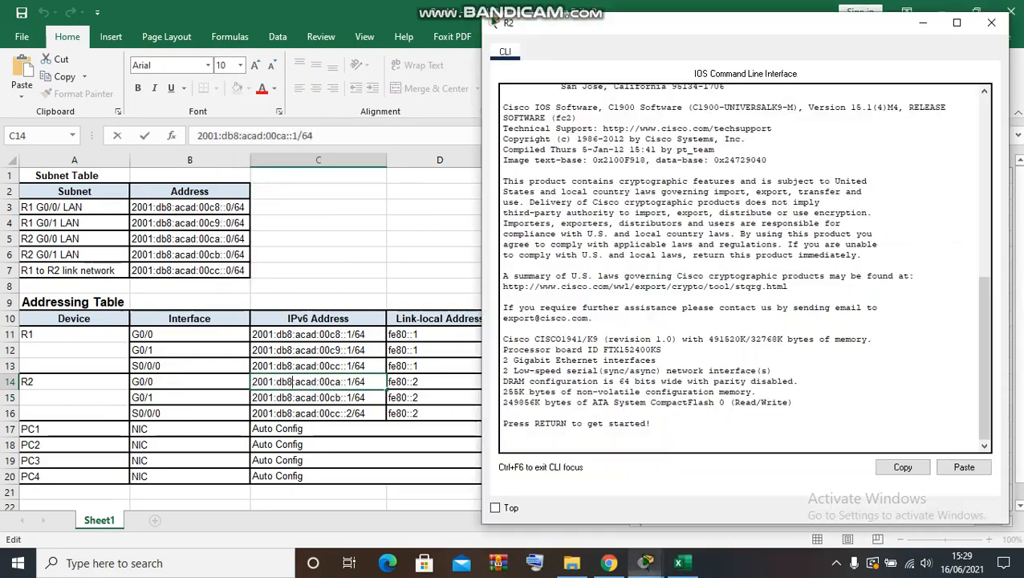
{"action": "key", "text": "Return"}
{"action": "type", "text": "en"}
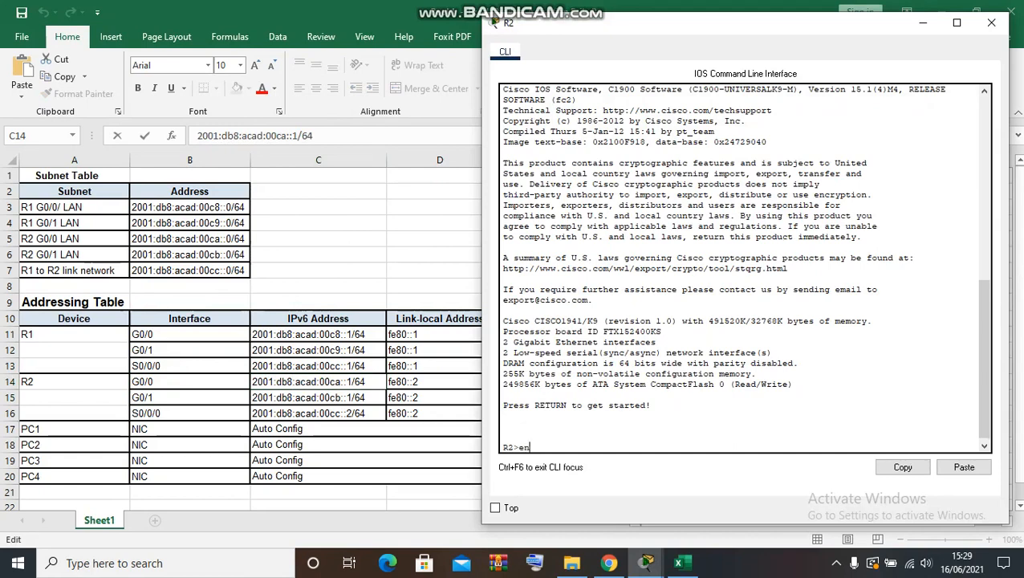
{"action": "key", "text": "Return"}
{"action": "type", "text": "conf t"}
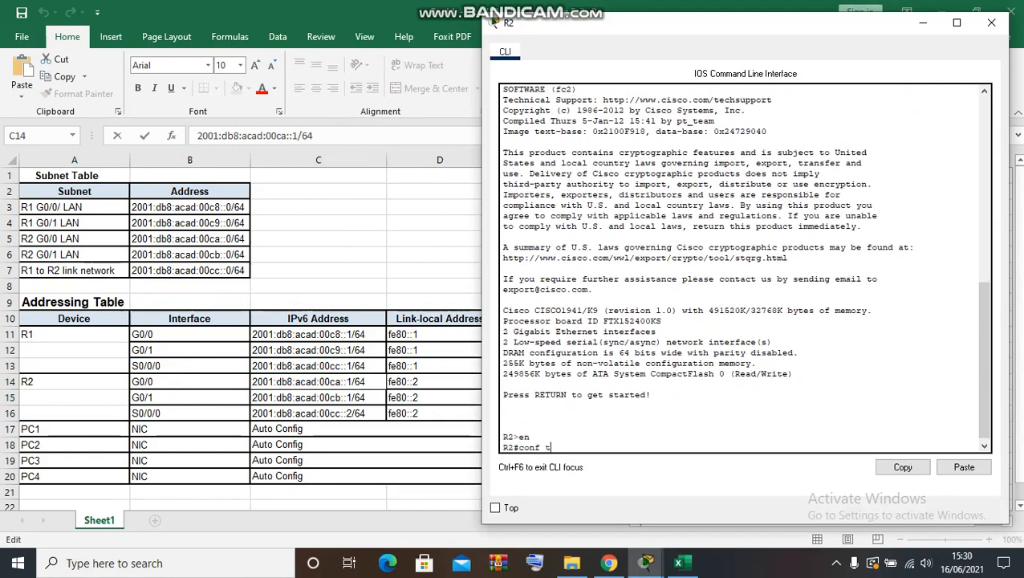
{"action": "key", "text": "Return"}
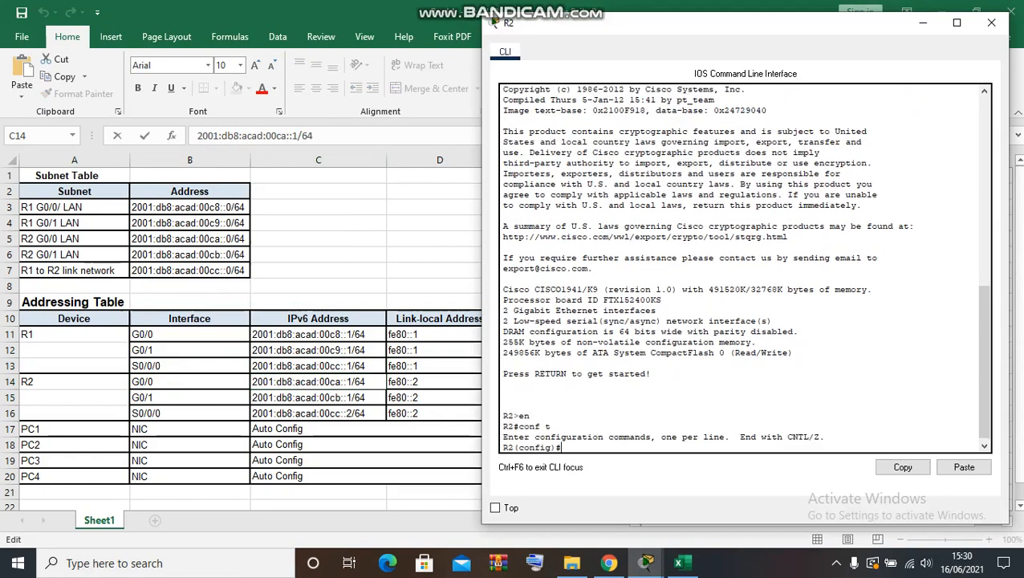
{"action": "type", "text": "interface g0/0"}
{"action": "key", "text": "Return"}
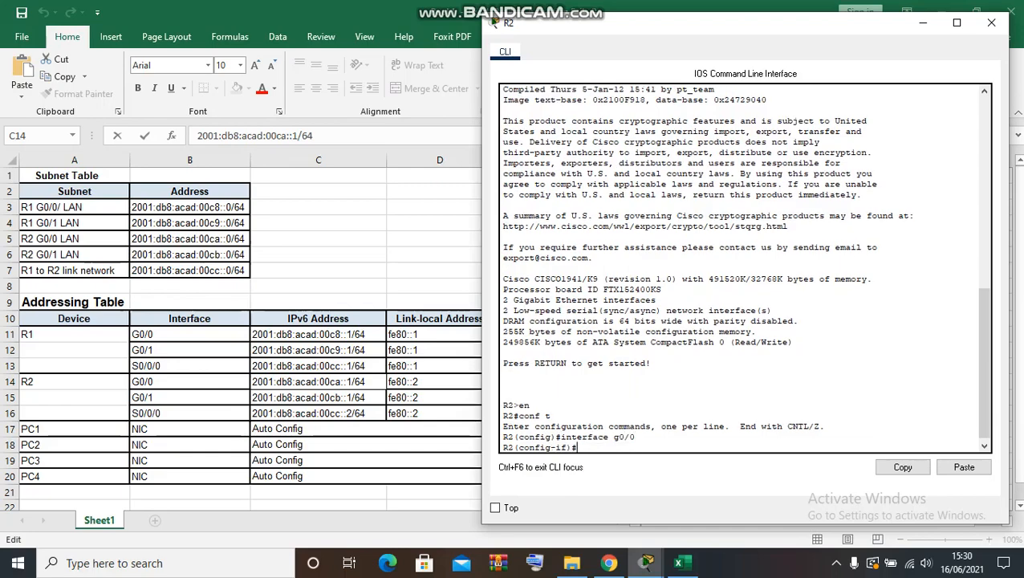
Step: Assign the copied IPv6 address 2001:db8:acad:00ca::1/64 to R2's g0/0 interface, with a space separating it from the command
{"action": "key", "text": "alt+Tab"}
{"action": "key", "text": "alt+Tab"}
{"action": "key", "text": "alt+Tab"}
{"action": "key", "text": "alt+Tab"}
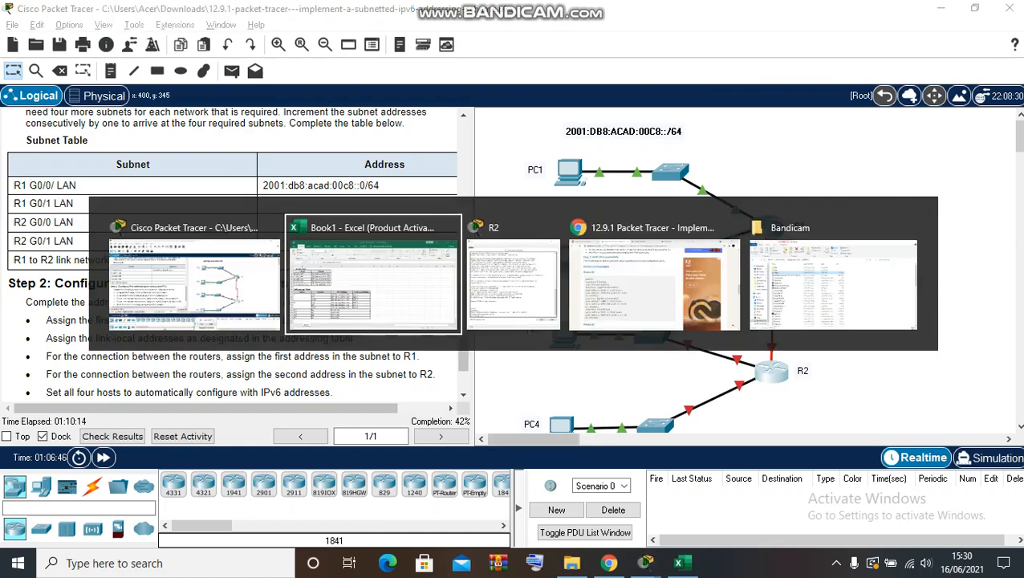
{"action": "key", "text": "alt+Tab"}
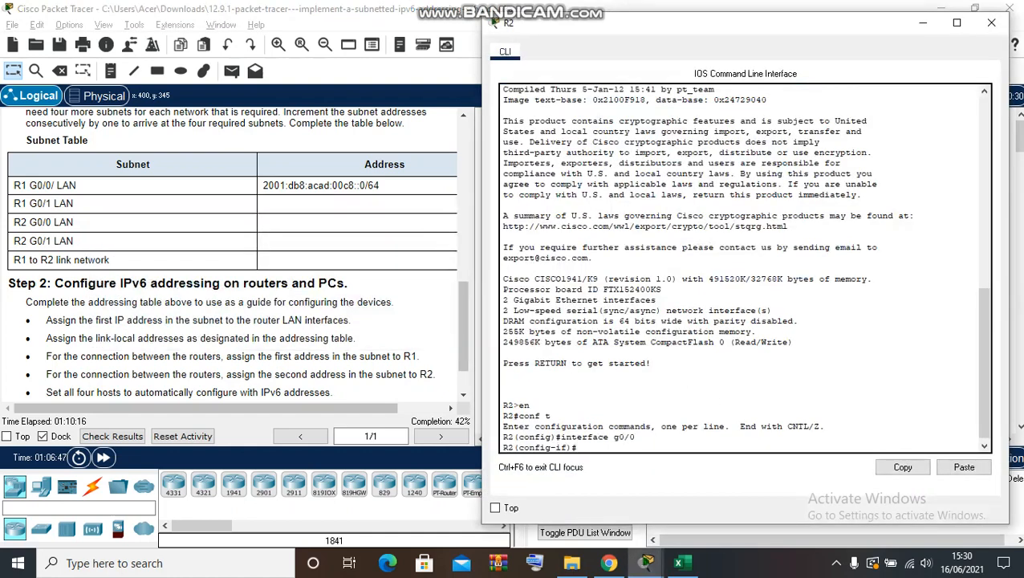
{"action": "type", "text": "ipv6 address"}
{"action": "left_click", "coordinate": [964, 467]}
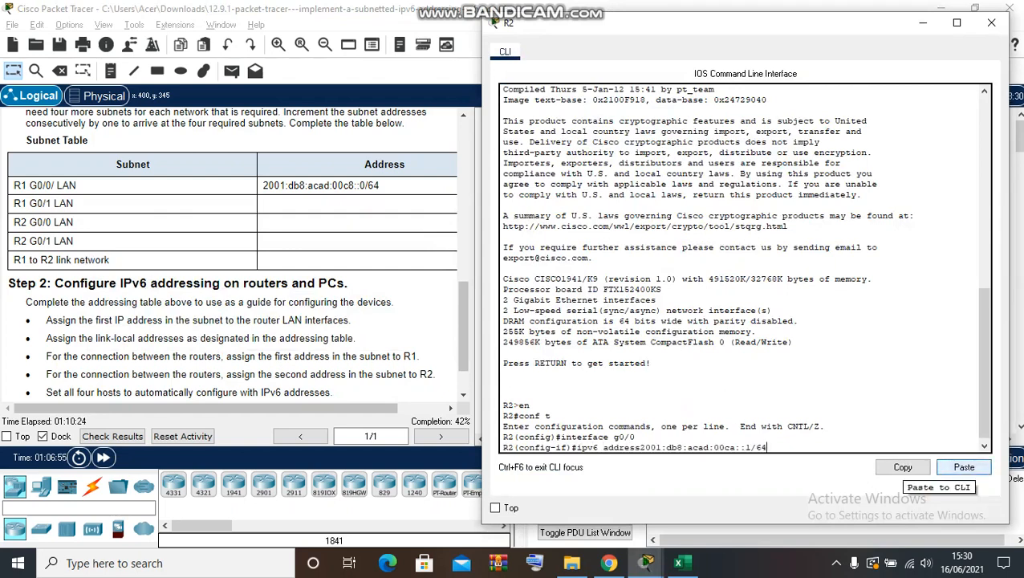
{"action": "key", "text": "Left"}
{"action": "key", "text": "Left"}
{"action": "key", "text": "Left"}
{"action": "key", "text": "Left"}
{"action": "key", "text": "Left"}
{"action": "key", "text": "Left"}
{"action": "key", "text": "Left"}
{"action": "key", "text": "Left"}
{"action": "key", "text": "Left"}
{"action": "key", "text": "Left"}
{"action": "key", "text": "Left"}
{"action": "key", "text": "Return"}
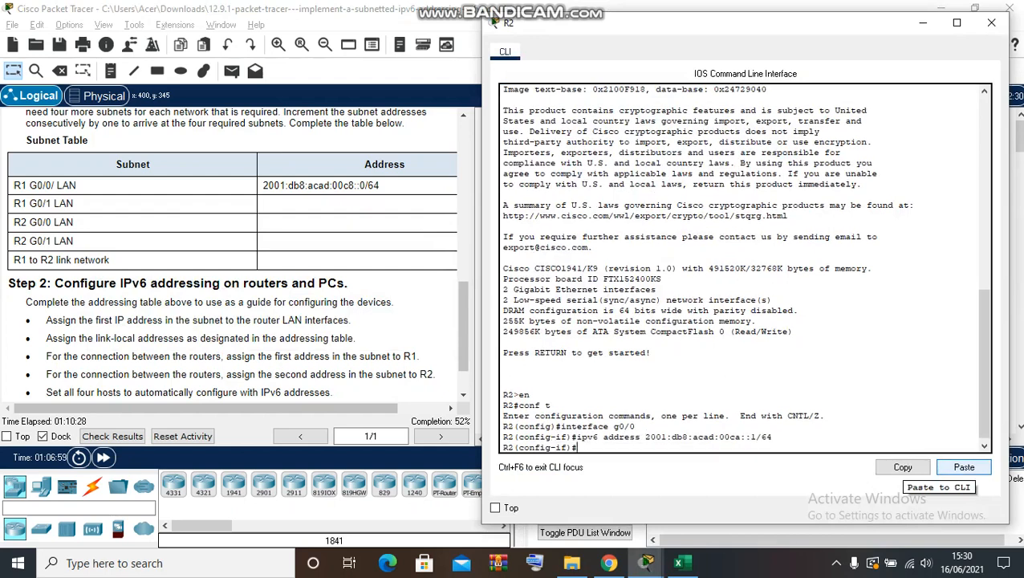
Step: Check the link-local address for R2's G0/0 in Excel and assign fe80::2 link-local to the interface
{"action": "type", "text": "ipv6 address fe"}
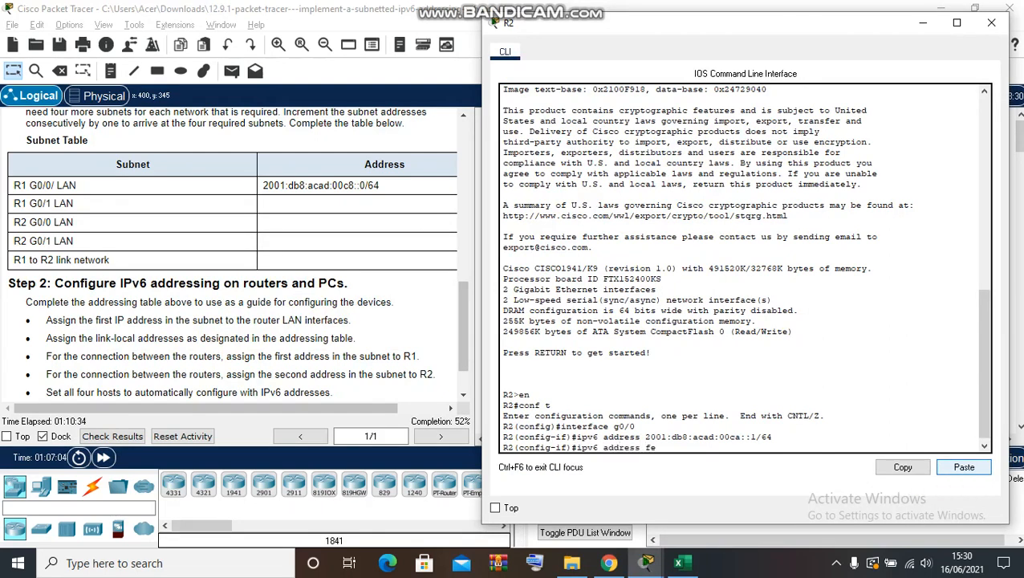
{"action": "type", "text": "80::"}
{"action": "left_click", "coordinate": [464, 325]}
{"action": "key", "text": "alt+Tab"}
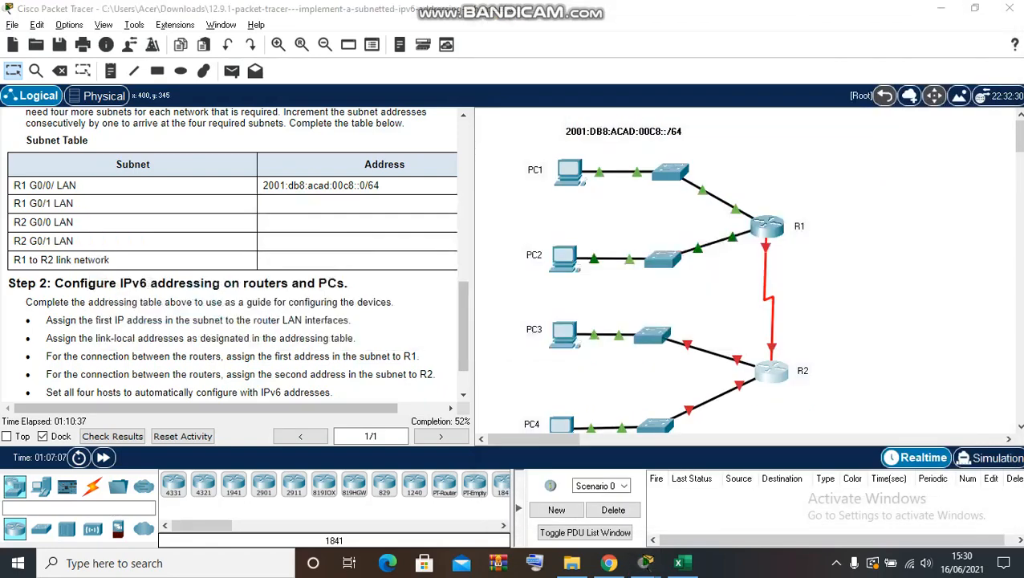
{"action": "key", "text": "alt+Tab"}
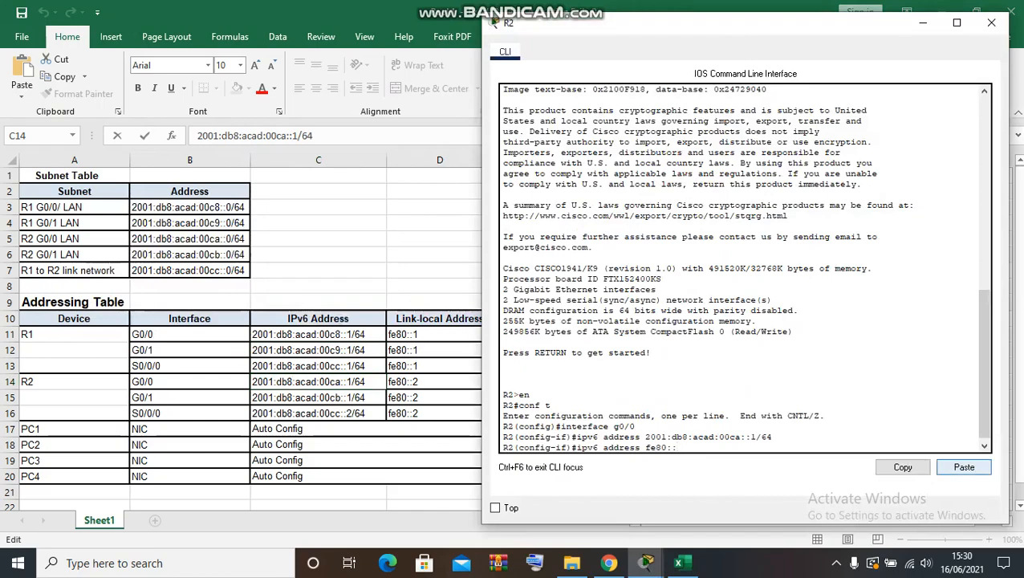
{"action": "key", "text": "alt+Tab"}
{"action": "key", "text": "Tab"}
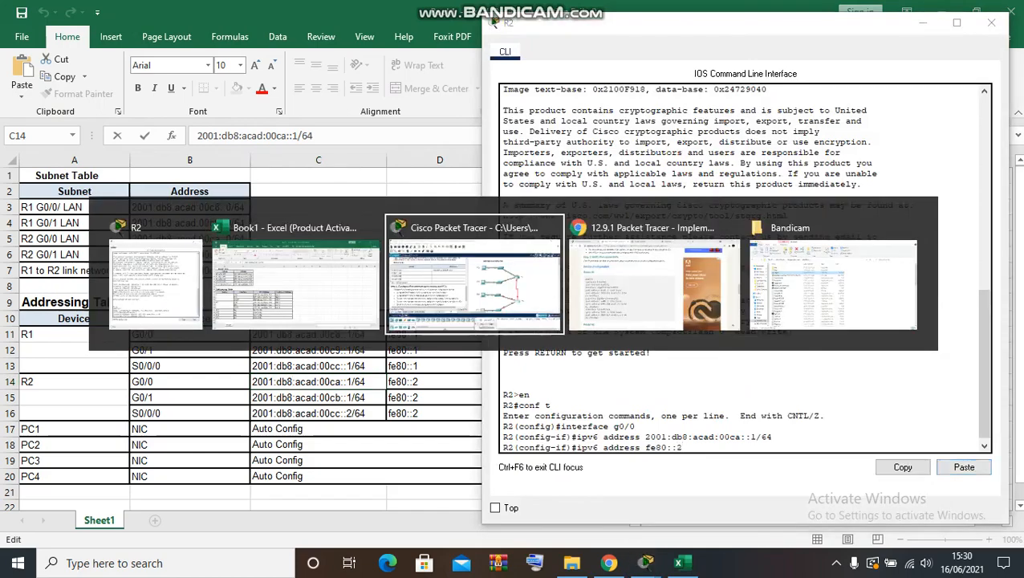
{"action": "key", "text": "alt+Tab"}
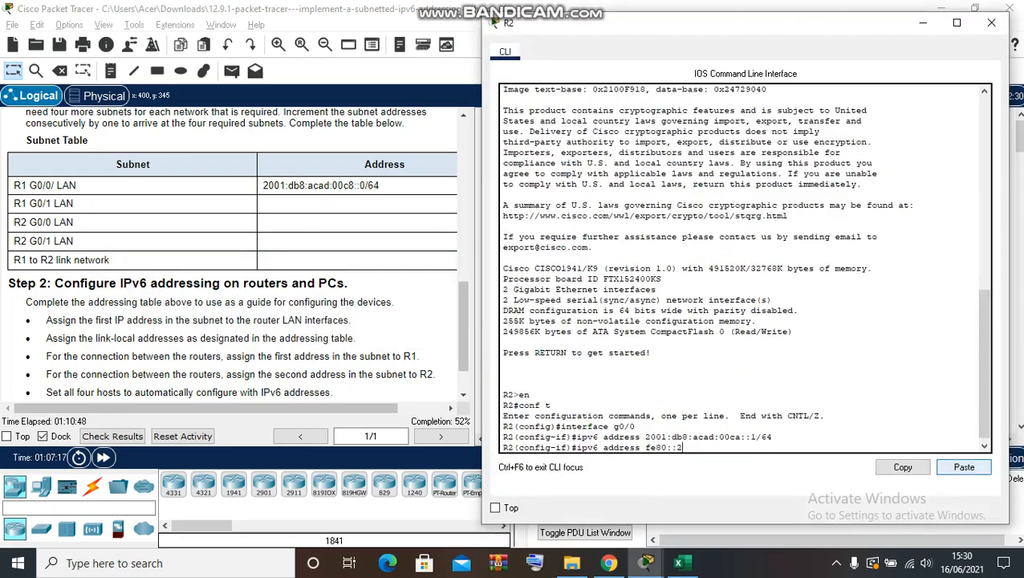
{"action": "key", "text": "Return"}
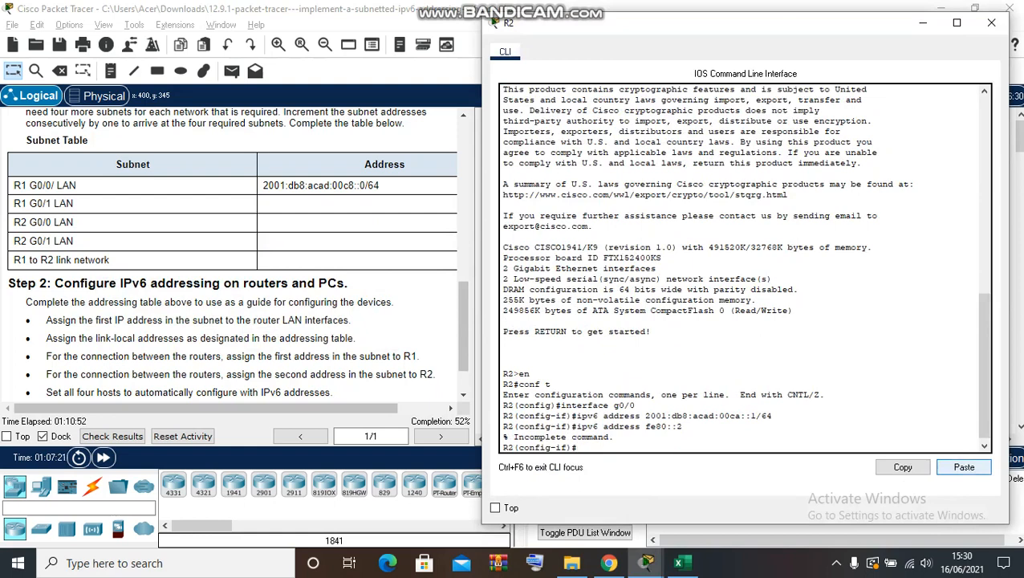
{"action": "key", "text": "Up"}
{"action": "type", "text": "ink"}
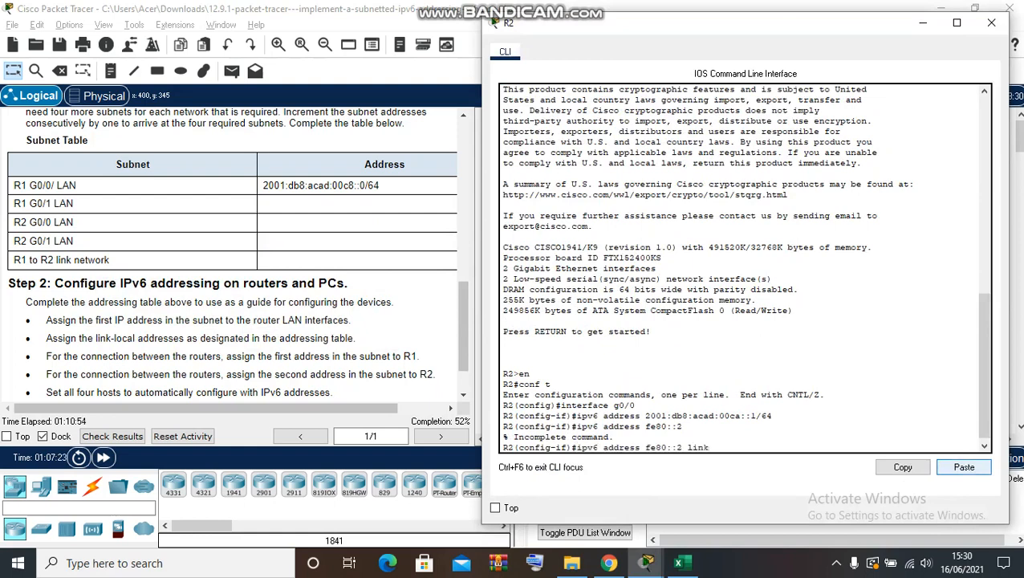
{"action": "type", "text": "-local"}
{"action": "key", "text": "Return"}
Step: Enable R2's g0/0 interface with the no shutdown command
{"action": "type", "text": "no shu"}
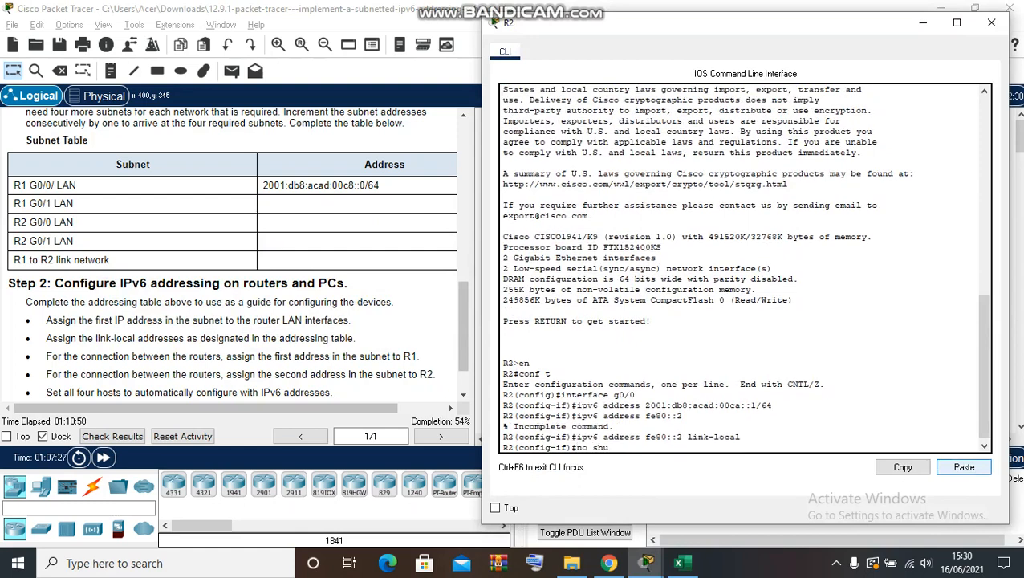
{"action": "type", "text": "tdown"}
{"action": "key", "text": "Return"}
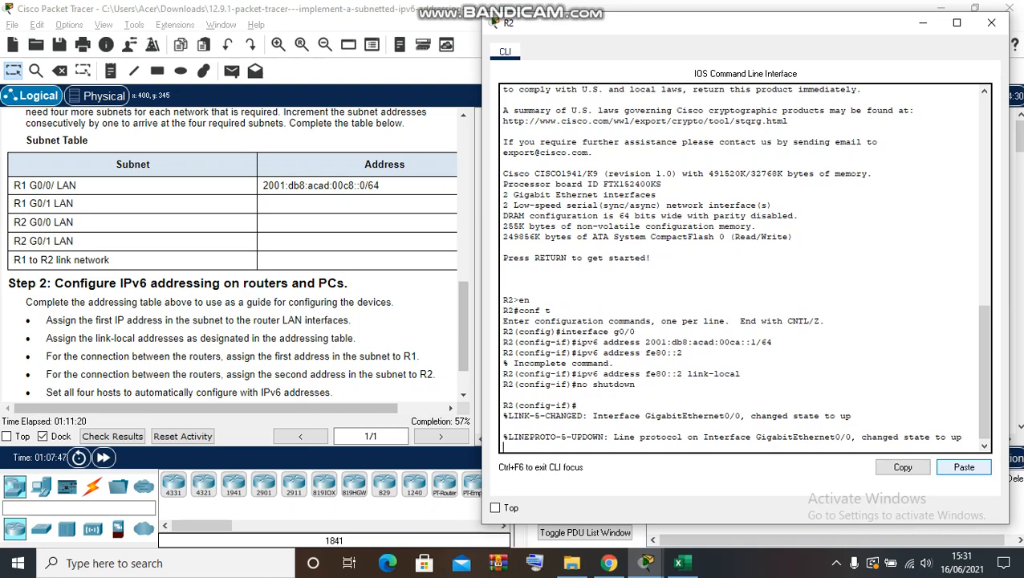
Step: Exit the g0/0 configuration on R2 and enter the configuration of interface g0/1
{"action": "type", "text": "exit"}
{"action": "key", "text": "Return"}
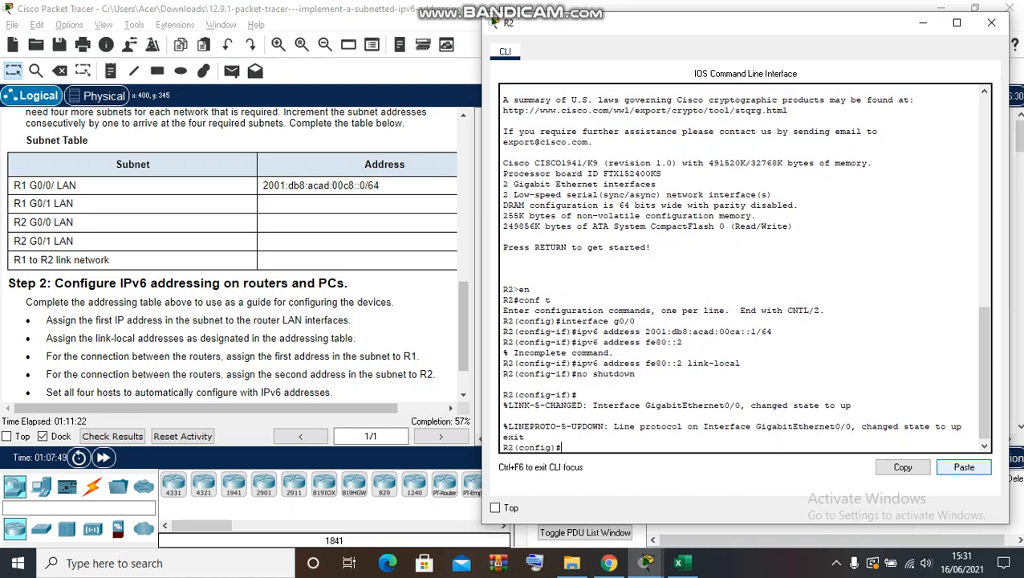
{"action": "type", "text": "g"}
{"action": "key", "text": "BackSpace"}
{"action": "type", "text": "interface g0/1"}
{"action": "key", "text": "Return"}
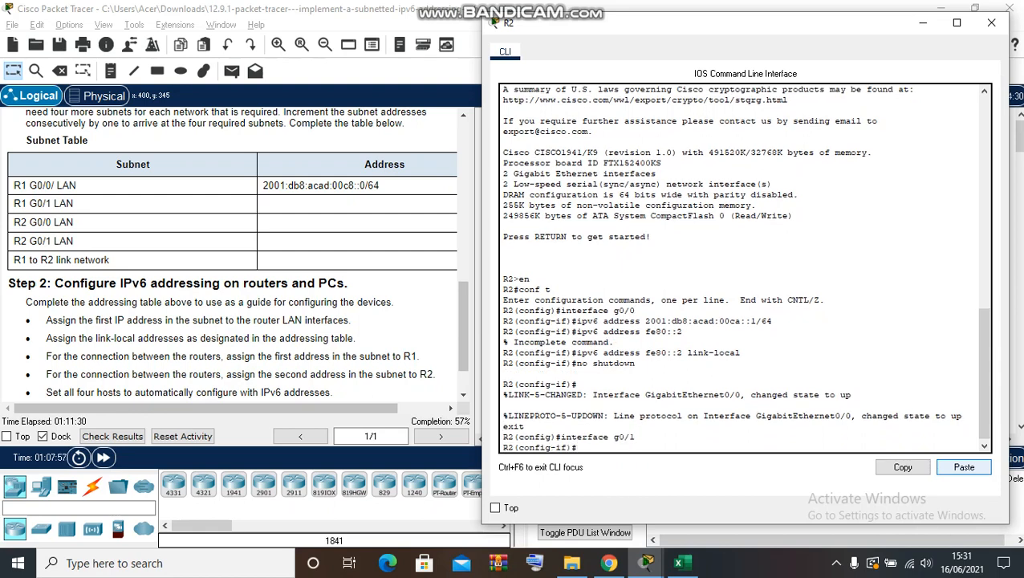
Step: Begin the ipv6 address command for R2's g0/1 and copy its address, 2001:db8:acad:00cb::1/64, from the addressing table in Excel
{"action": "type", "text": "ipv 6 address"}
{"action": "key", "text": "alt+Tab"}
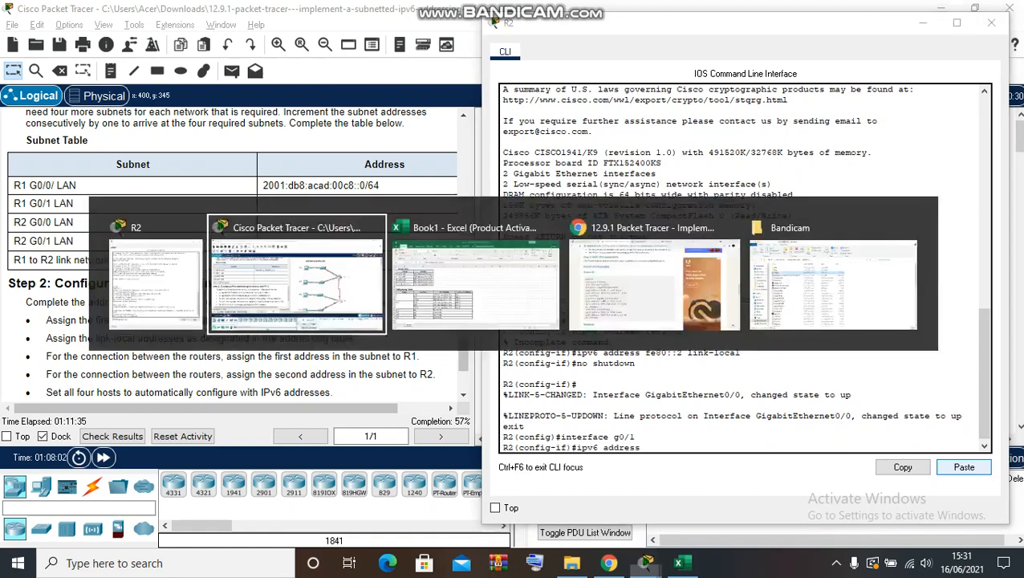
{"action": "key", "text": "alt+Tab"}
{"action": "key", "text": "alt+Tab"}
{"action": "key", "text": "alt+Tab"}
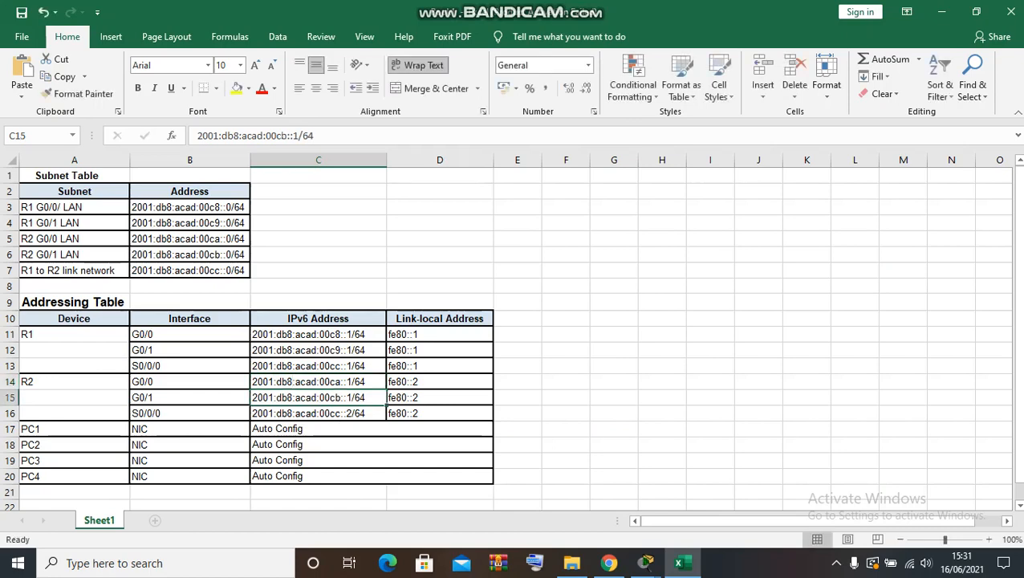
{"action": "left_click_drag", "start_coordinate": [313, 135], "coordinate": [196, 135]}
{"action": "key", "text": "ctrl+c"}
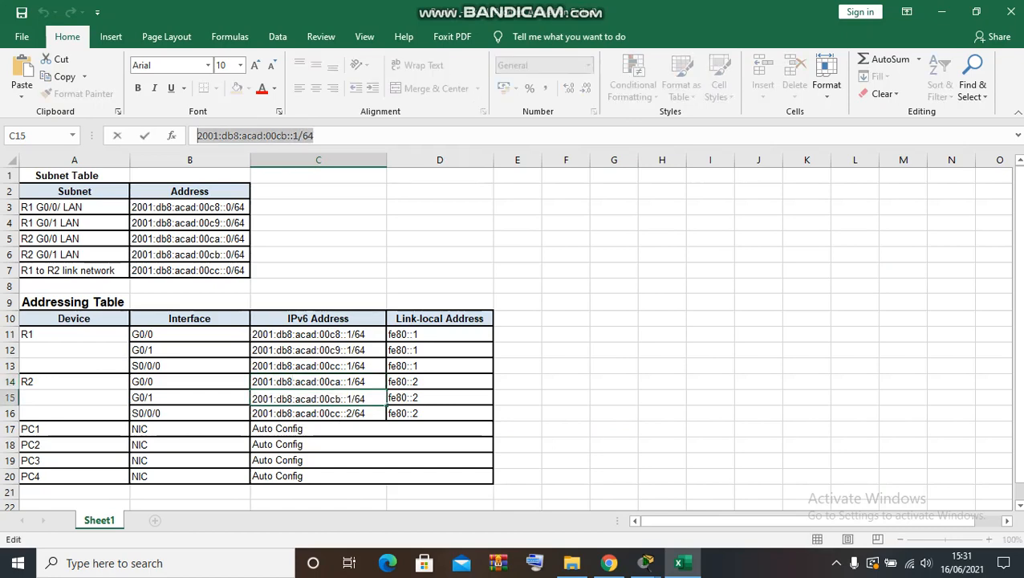
Step: Return to R2's command line and complete the g0/1 address command with the copied 2001:db8:acad:00cb::1/64
{"action": "key", "text": "alt+Tab"}
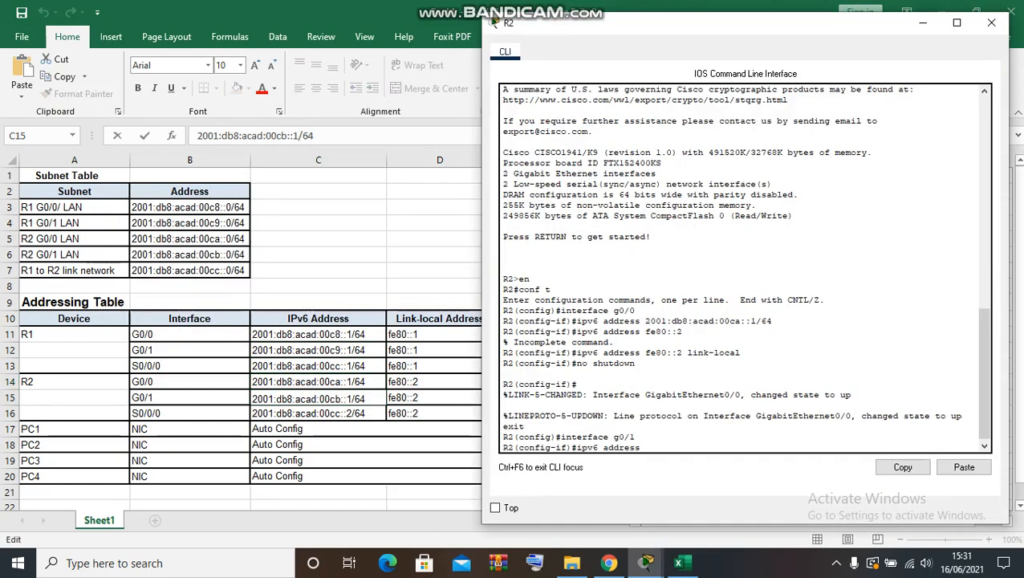
{"action": "left_click", "coordinate": [964, 467]}
{"action": "key", "text": "alt+Tab"}
{"action": "key", "text": "Tab"}
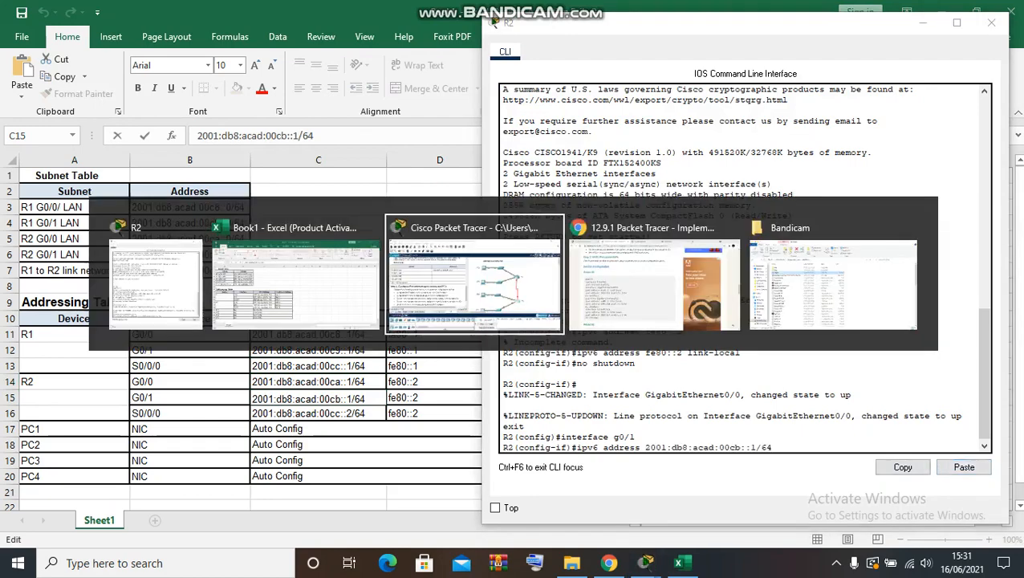
{"action": "key", "text": "alt+Tab"}
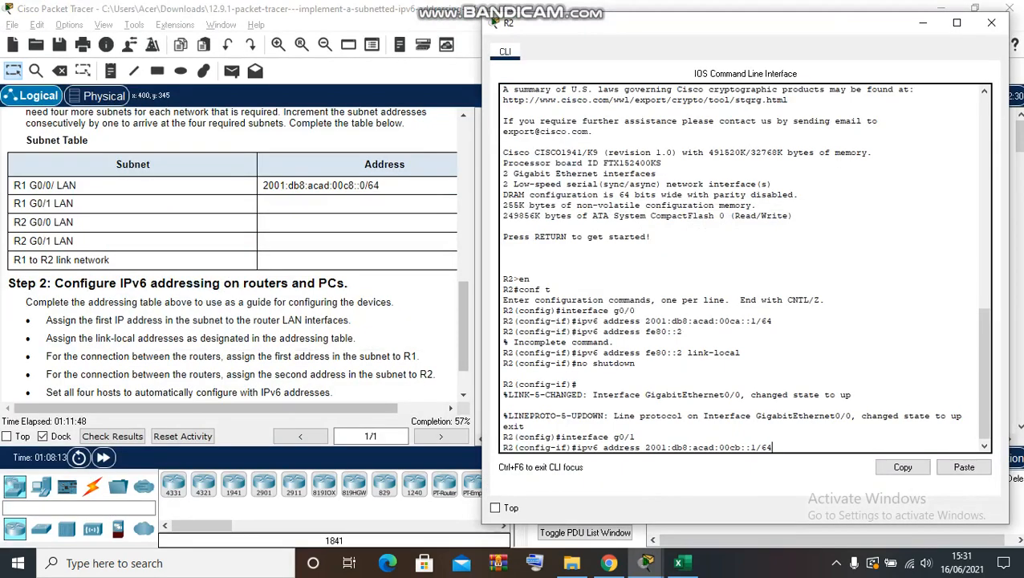
{"action": "key", "text": "Return"}
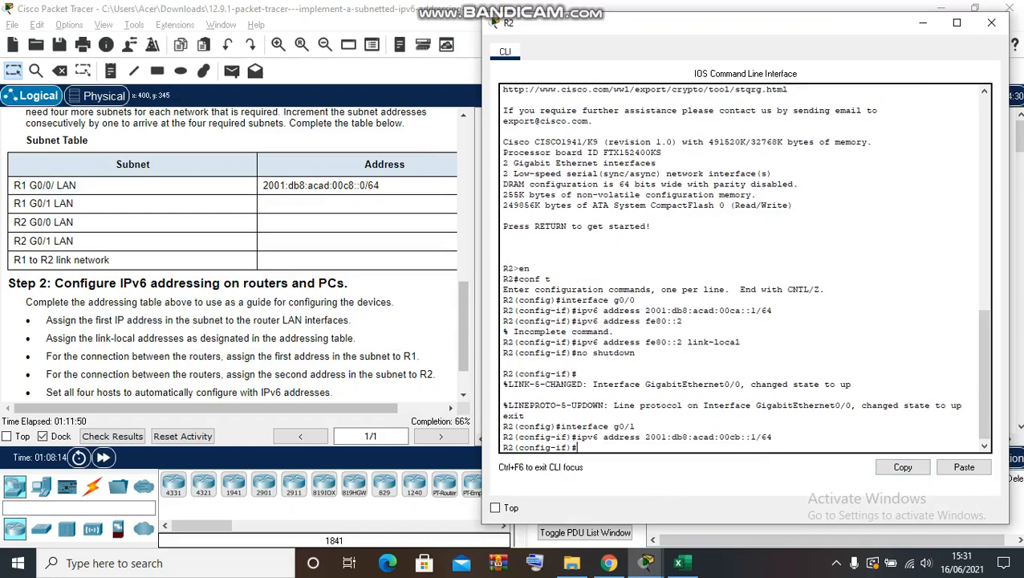
Step: Assign the link-local address fe80::2 to R2's g0/1 interface and enable it with no shutdown
{"action": "type", "text": "ipv6 address fe80::"}
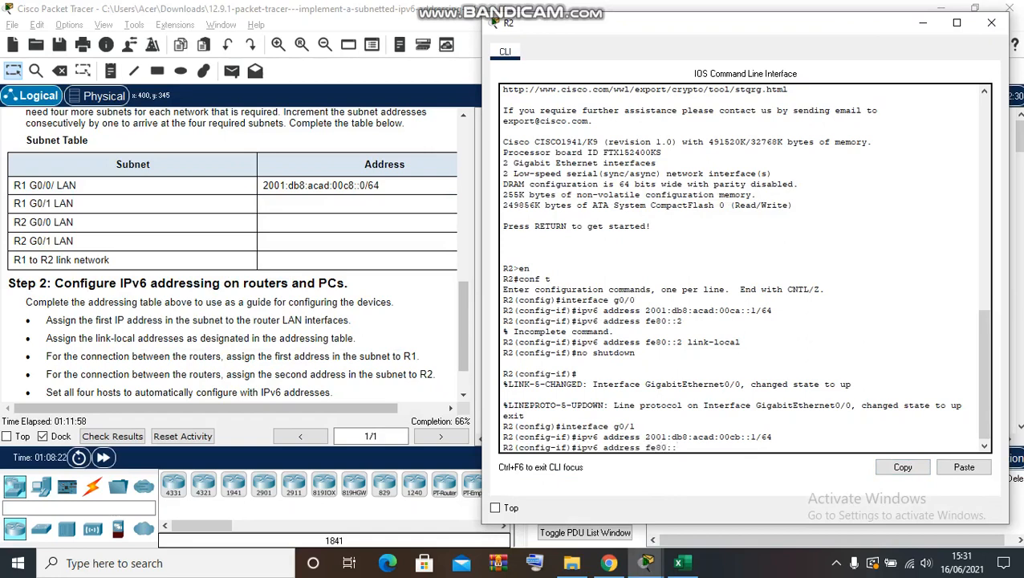
{"action": "type", "text": "2 link-local"}
{"action": "key", "text": "Return"}
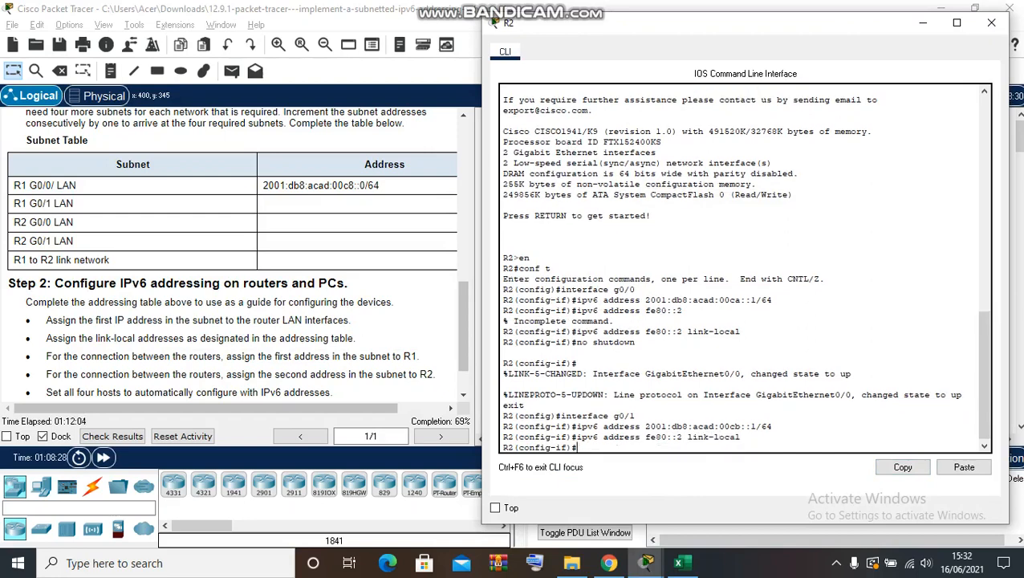
{"action": "type", "text": "no shutdown"}
{"action": "key", "text": "Return"}
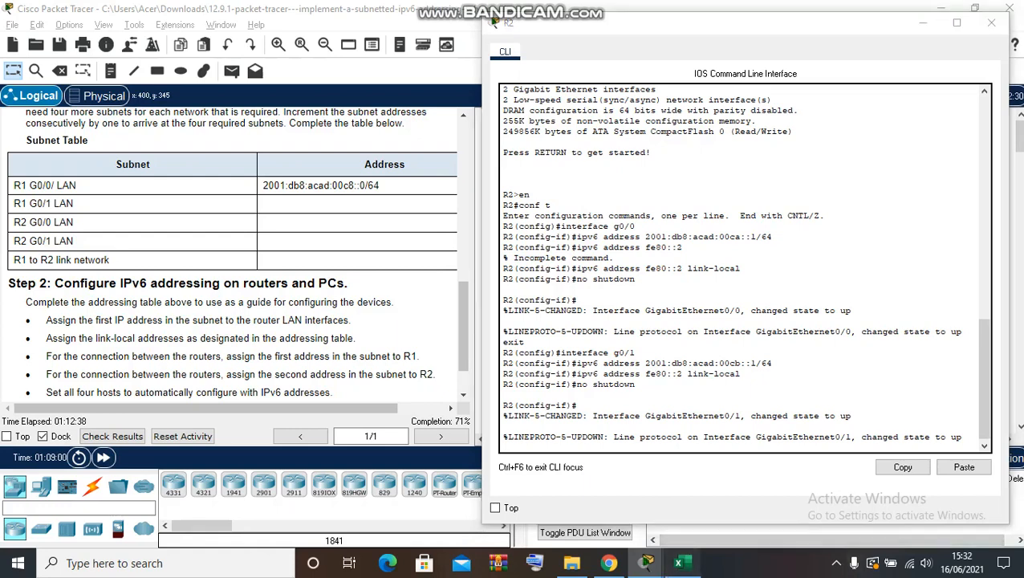
Step: Switch to Excel and copy the IPv6 address of R2's S0/0/0 interface, 2001:db8:acad:00cc::2/64, from the addressing table
{"action": "left_click", "coordinate": [682, 564]}
{"action": "key", "text": "Return"}
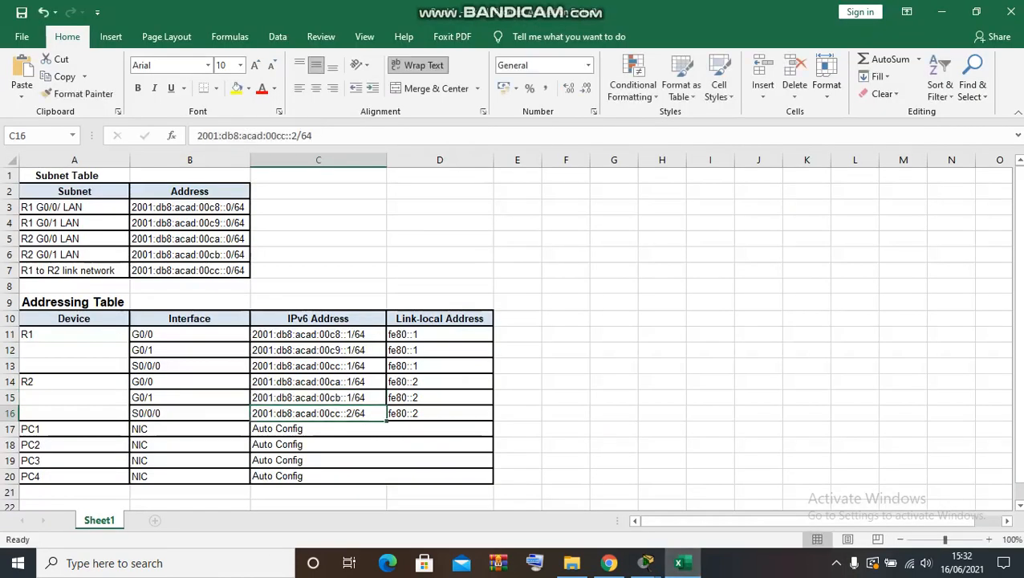
{"action": "left_click", "coordinate": [315, 136]}
{"action": "left_click_drag", "start_coordinate": [314, 136], "coordinate": [197, 136]}
{"action": "key", "text": "ctrl+c"}
Step: Return to R2's command line beside the Packet Tracer instructions and exit the g0/1 interface configuration
{"action": "key", "text": "alt+Tab"}
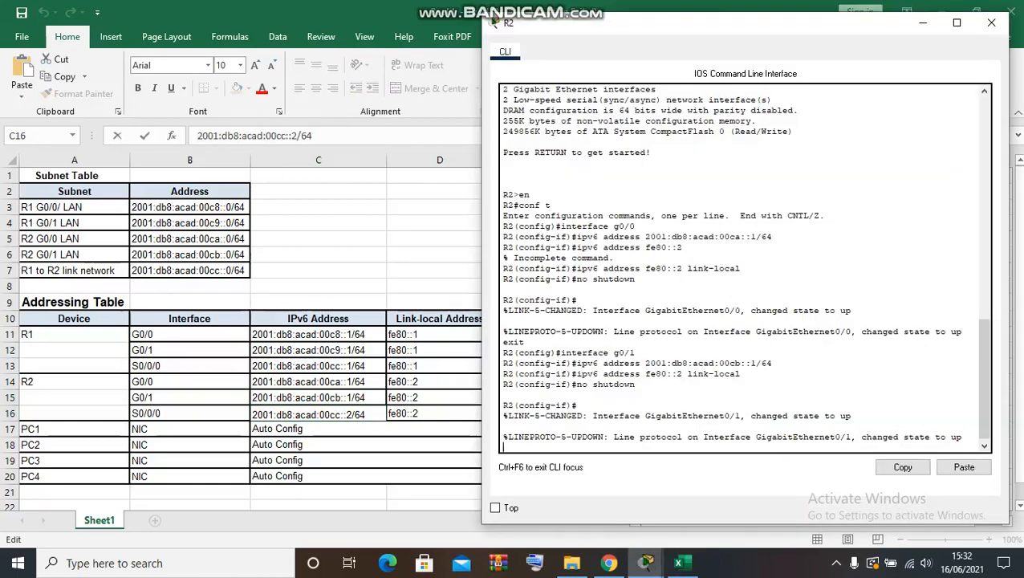
{"action": "key", "text": "alt+Tab"}
{"action": "key", "text": "alt+Tab"}
{"action": "key", "text": "alt+Tab"}
{"action": "key", "text": "alt+Tab"}
{"action": "key", "text": "alt+shift+Tab"}
{"action": "key", "text": "alt+shift+Tab"}
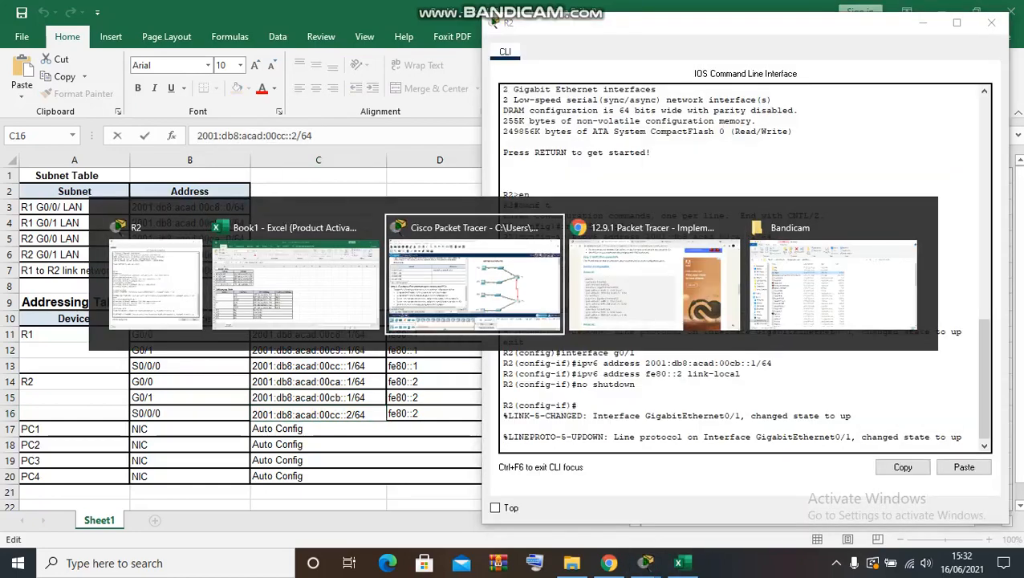
{"action": "key", "text": "alt+Tab"}
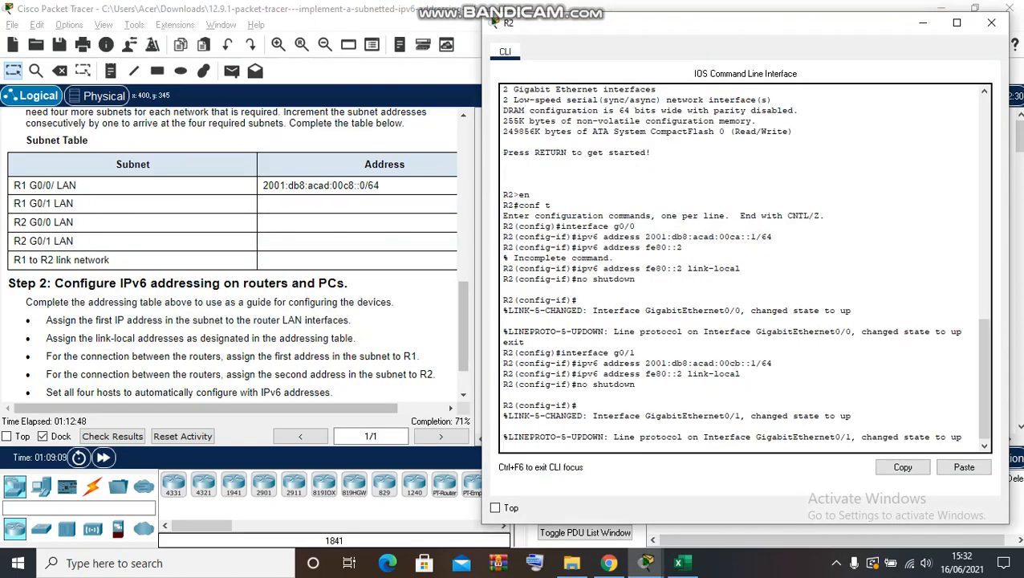
{"action": "type", "text": "exit"}
{"action": "key", "text": "Return"}
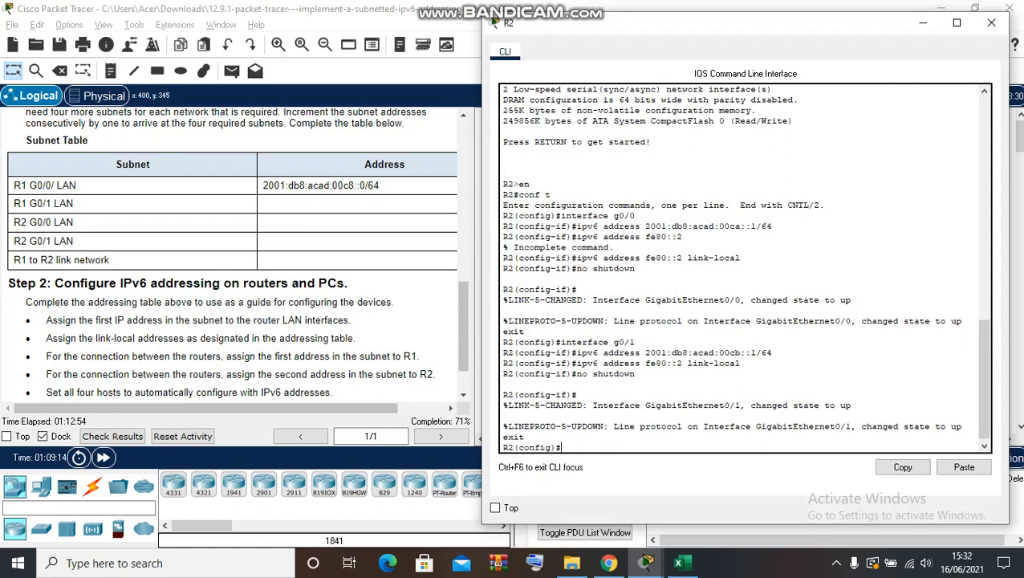
Step: Enter R2's s0/0/0 interface configuration and assign it the copied IPv6 address 2001:db8:acad:00cc::2/64
{"action": "type", "text": "interface s0/0"}
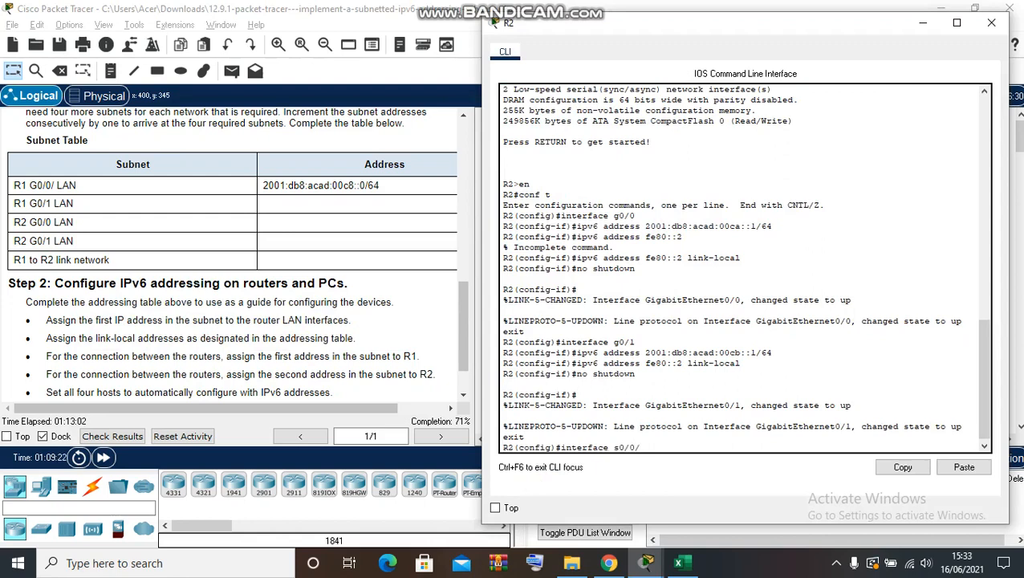
{"action": "type", "text": "/0"}
{"action": "key", "text": "Return"}
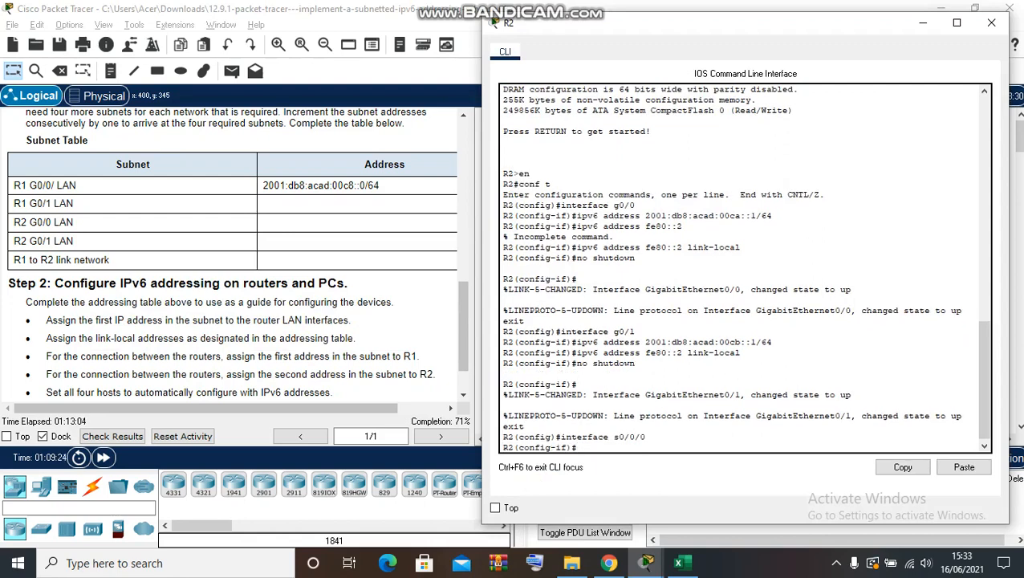
{"action": "type", "text": "ipv6 address"}
{"action": "left_click", "coordinate": [964, 466]}
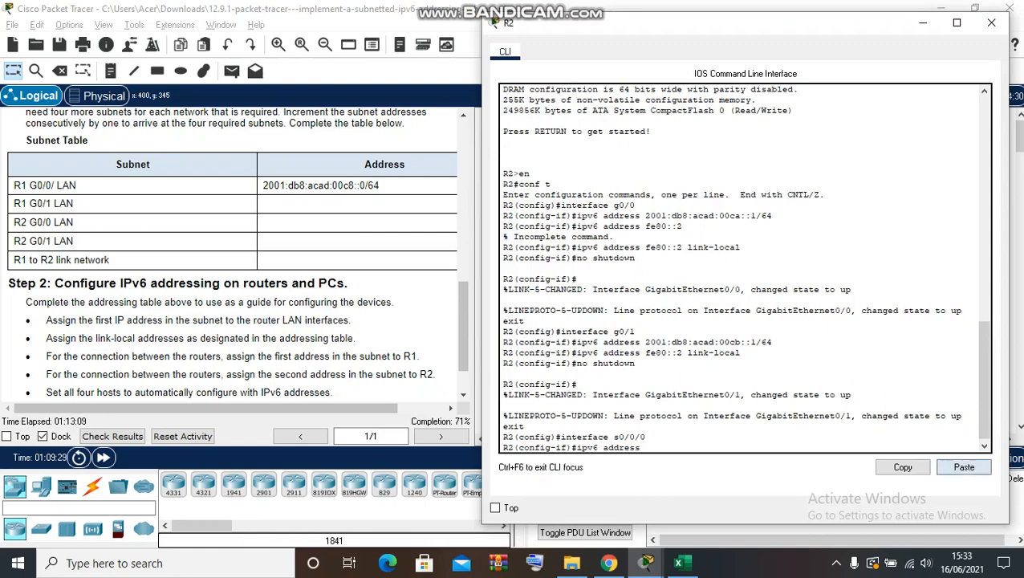
{"action": "key", "text": "Return"}
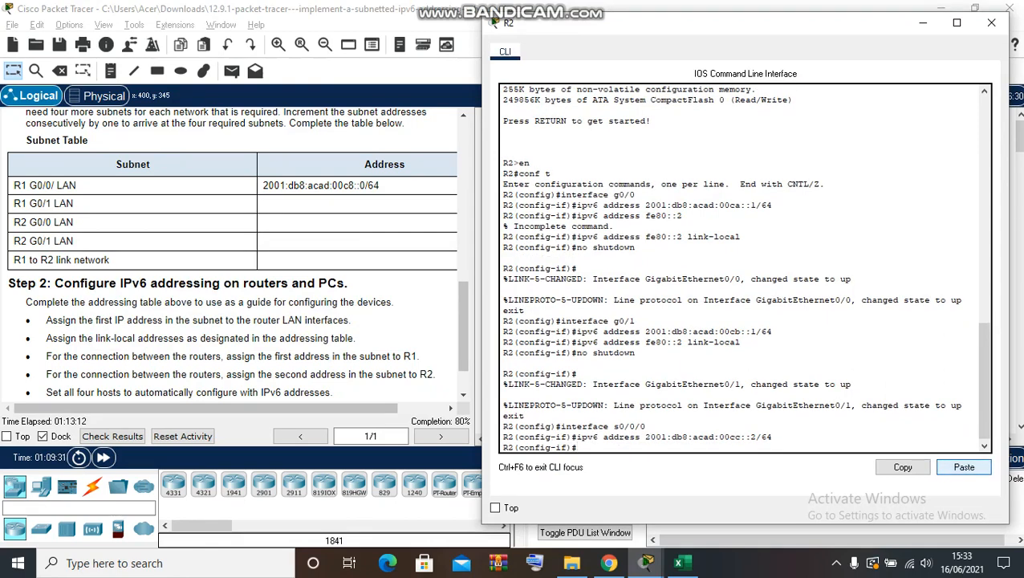
Step: Assign the link-local address fe80::2 to R2's s0/0/0 interface and enable it with no shutdown
{"action": "type", "text": "ipv6 address fe80"}
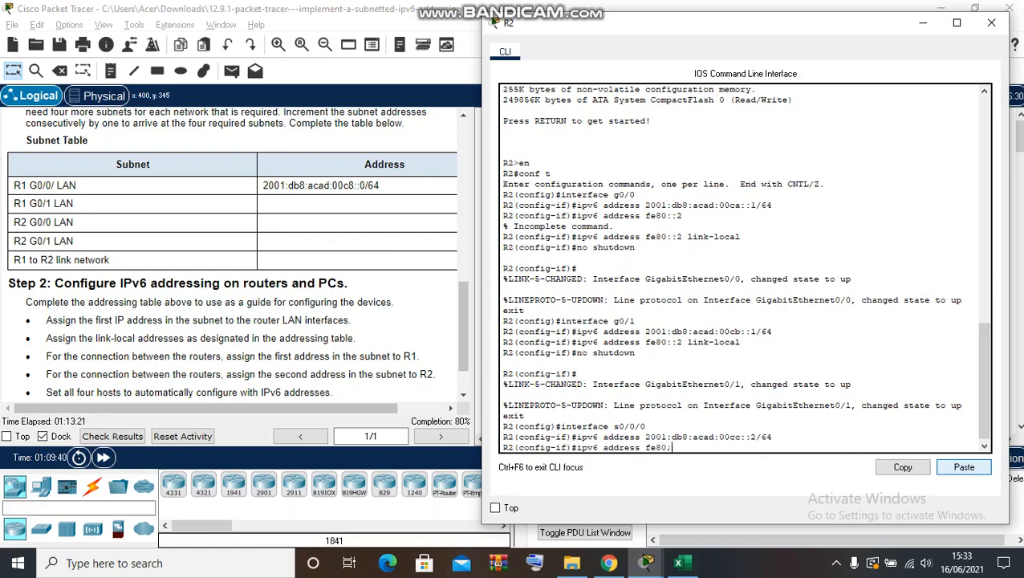
{"action": "type", "text": "::2 link-local"}
{"action": "key", "text": "Return"}
{"action": "type", "text": "nos"}
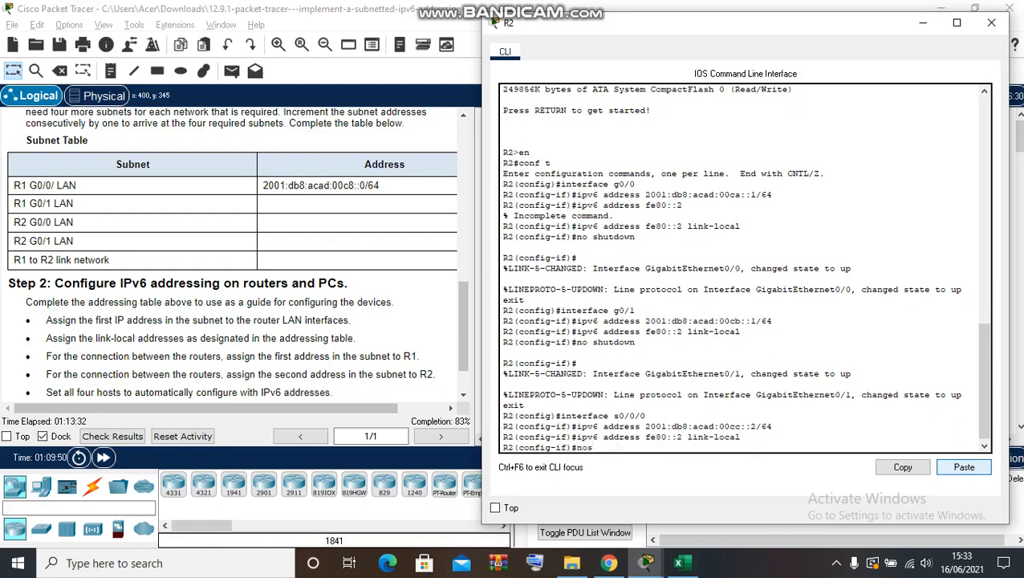
{"action": "type", "text": " shutdown"}
{"action": "key", "text": "Return"}
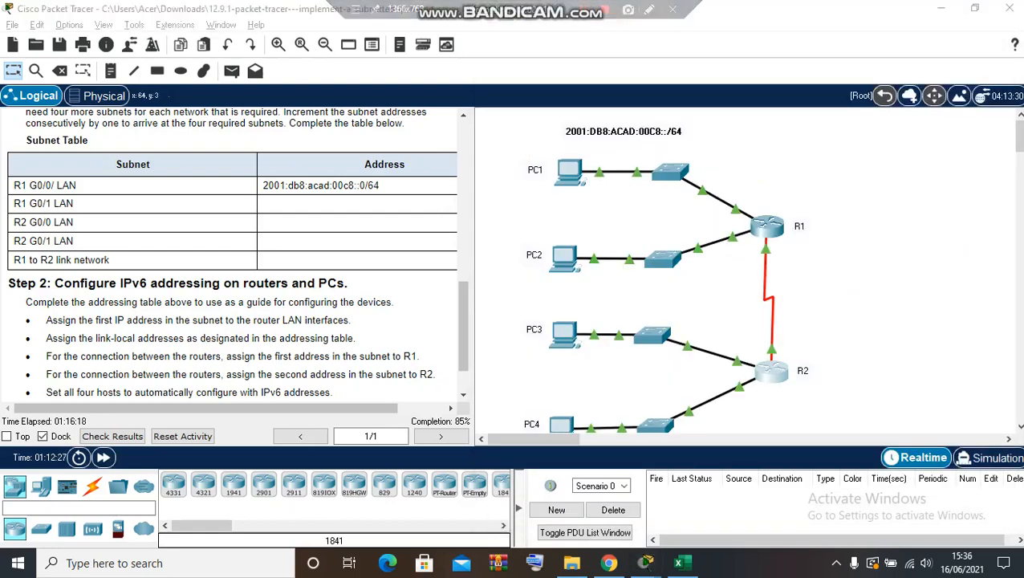
Step: Set PC1's IPv6 configuration to Automatic, and close the R2 and PC1 windows
{"action": "scroll", "coordinate": [233, 253], "scroll_direction": "down", "scroll_amount": 1}
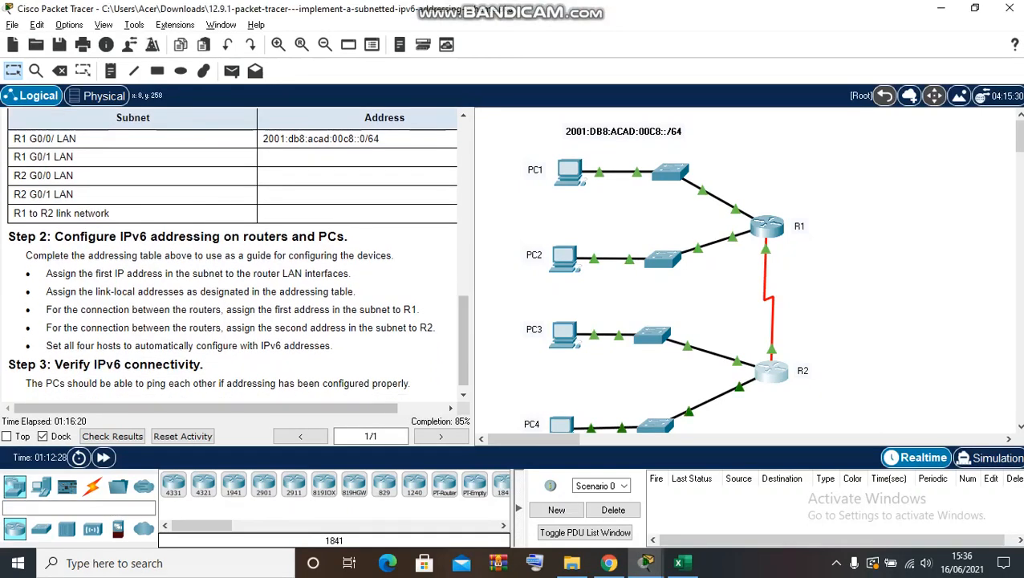
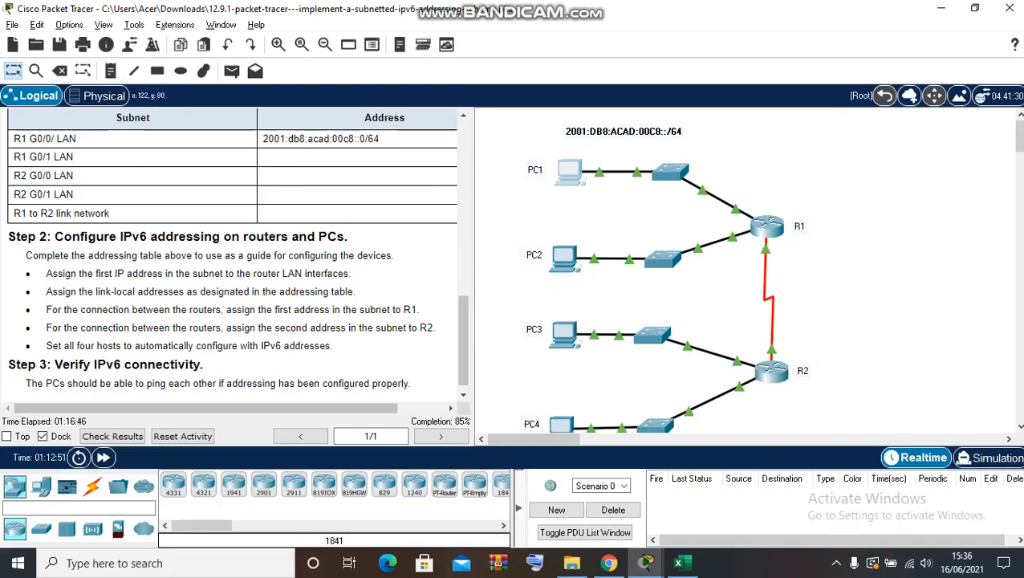
{"action": "left_click", "coordinate": [569, 171]}
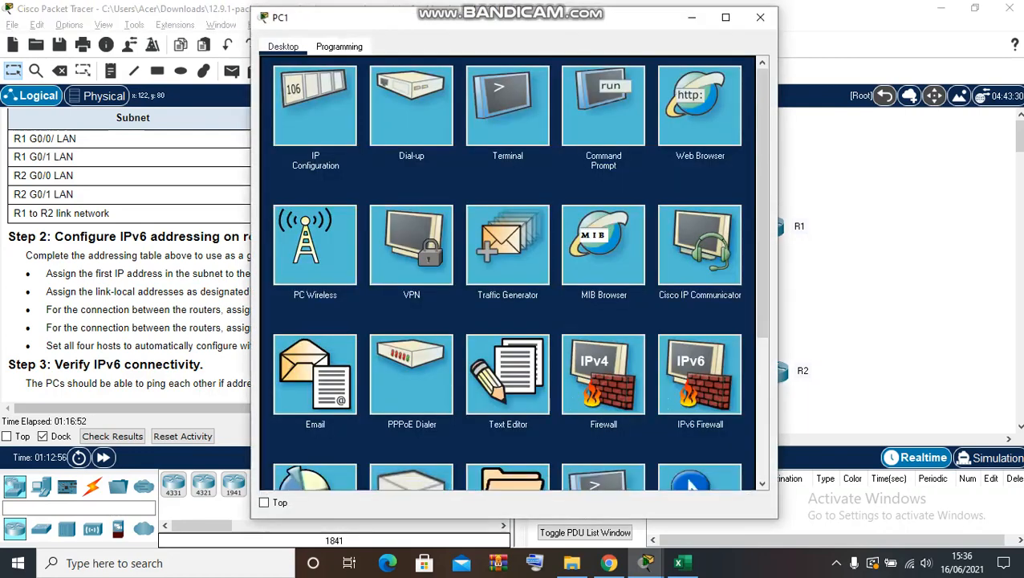
{"action": "left_click", "coordinate": [315, 105]}
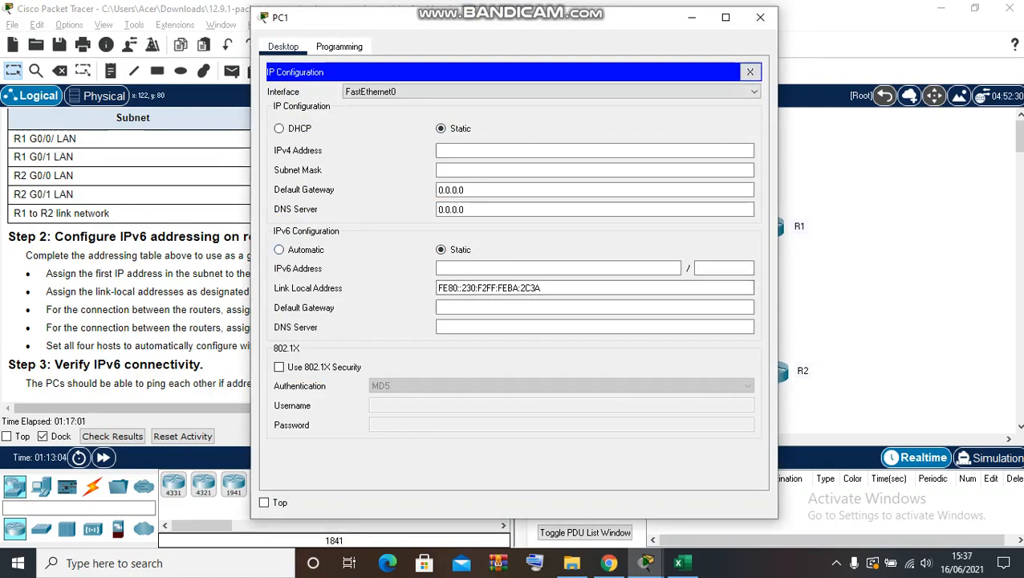
{"action": "left_click_drag", "start_coordinate": [406, 19], "coordinate": [735, 17]}
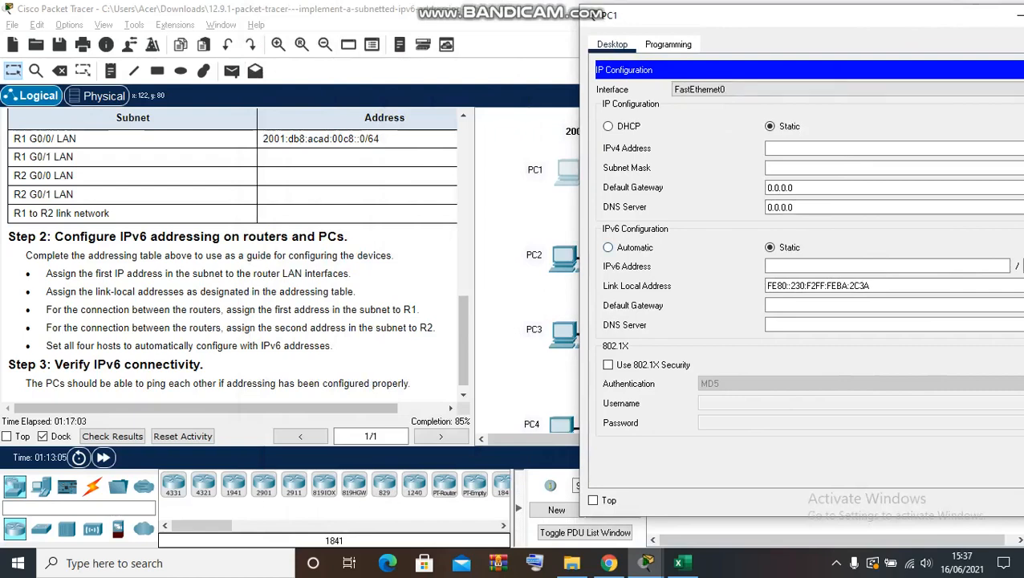
{"action": "left_click", "coordinate": [608, 247]}
{"action": "left_click_drag", "start_coordinate": [594, 14], "coordinate": [420, 52]}
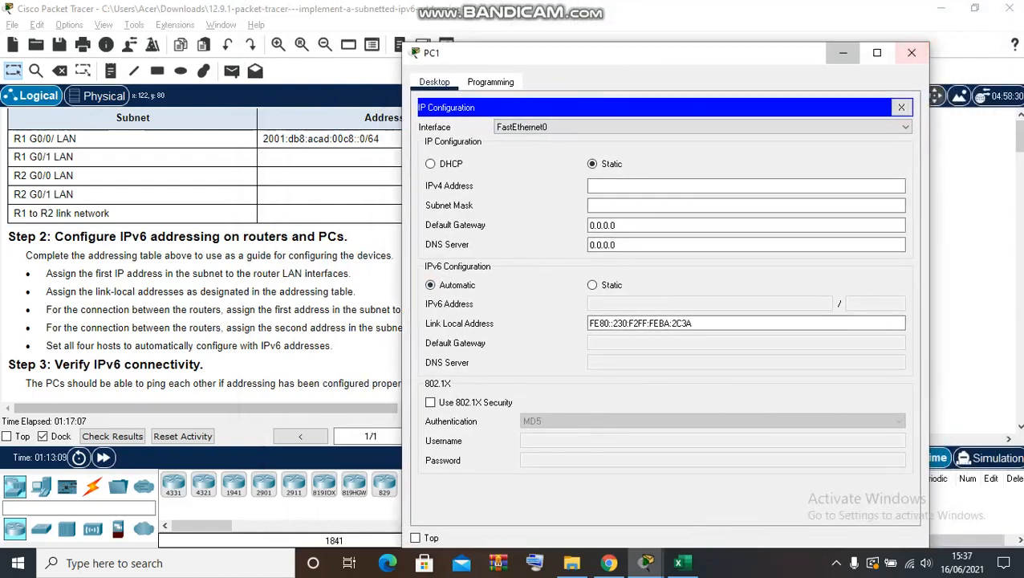
{"action": "left_click", "coordinate": [912, 52]}
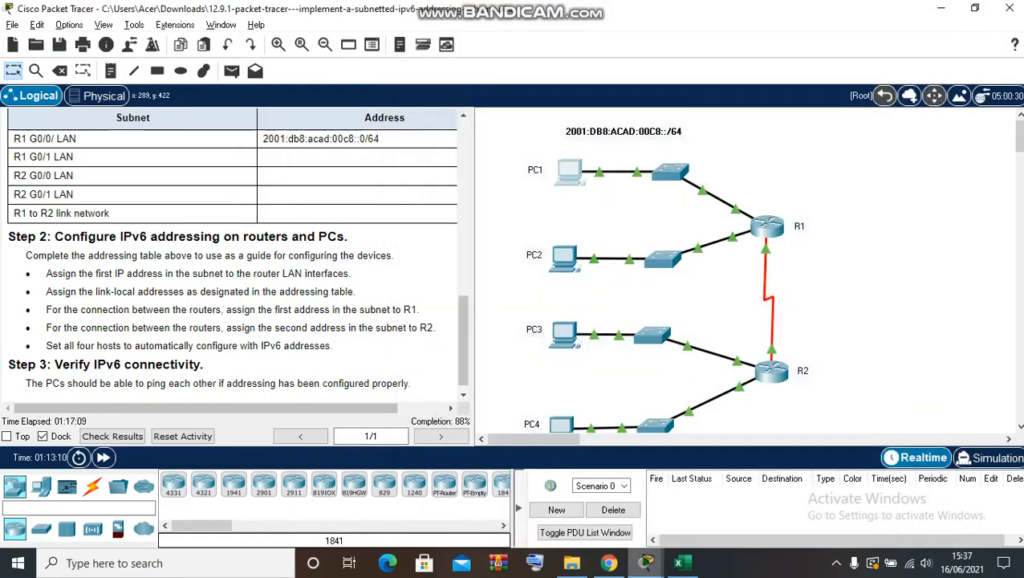
{"action": "mouse_move", "coordinate": [646, 562]}
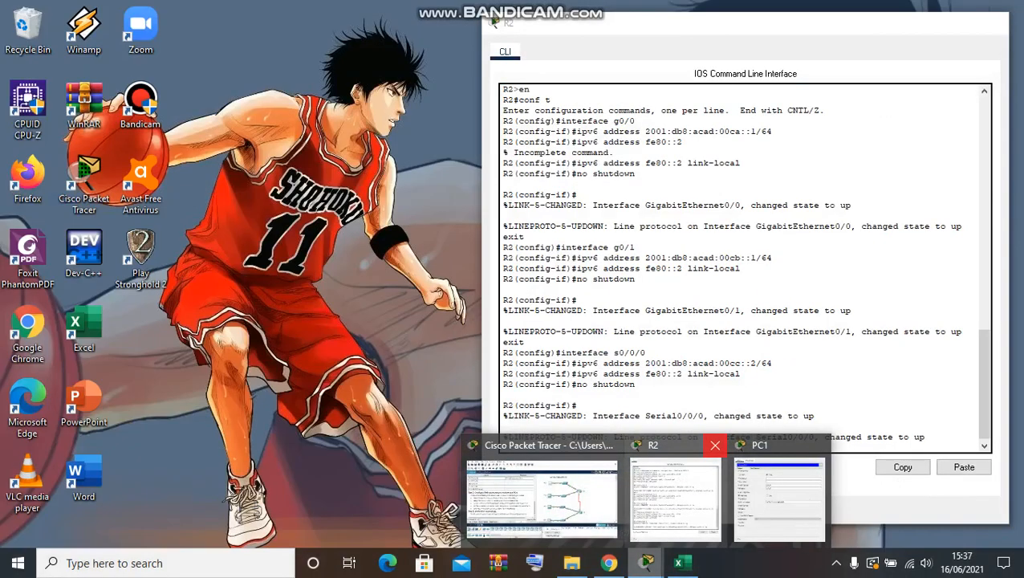
{"action": "left_click", "coordinate": [715, 445]}
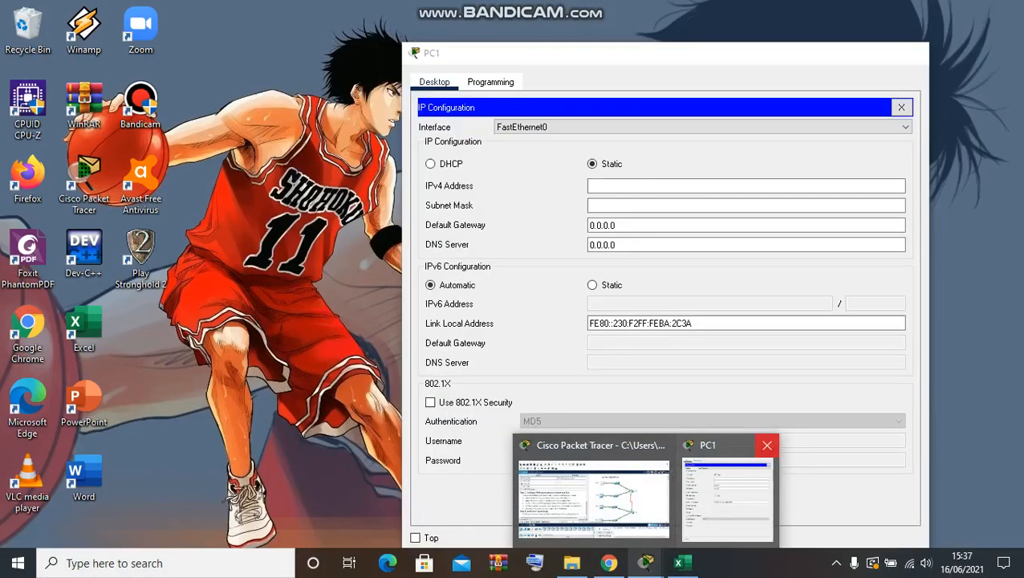
{"action": "left_click", "coordinate": [768, 445]}
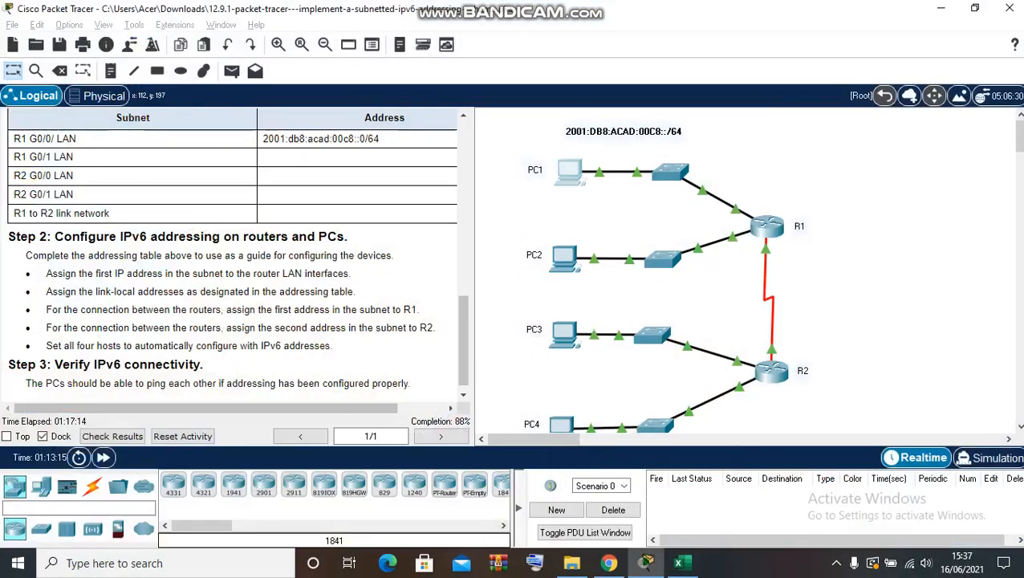
Step: Set PC2's IPv6 configuration to Automatic and close its window
{"action": "left_click", "coordinate": [565, 258]}
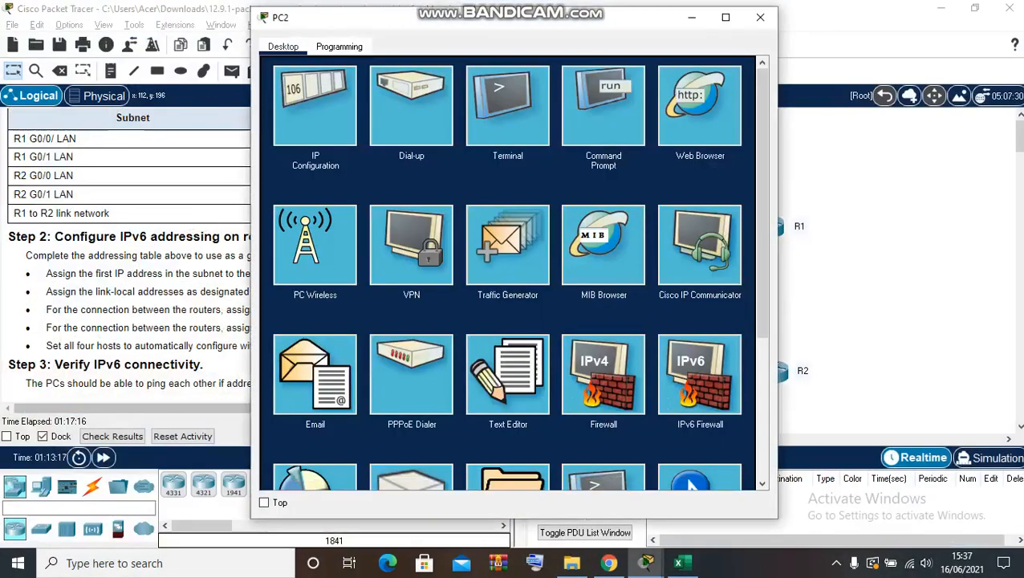
{"action": "left_click", "coordinate": [315, 105]}
{"action": "left_click", "coordinate": [278, 250]}
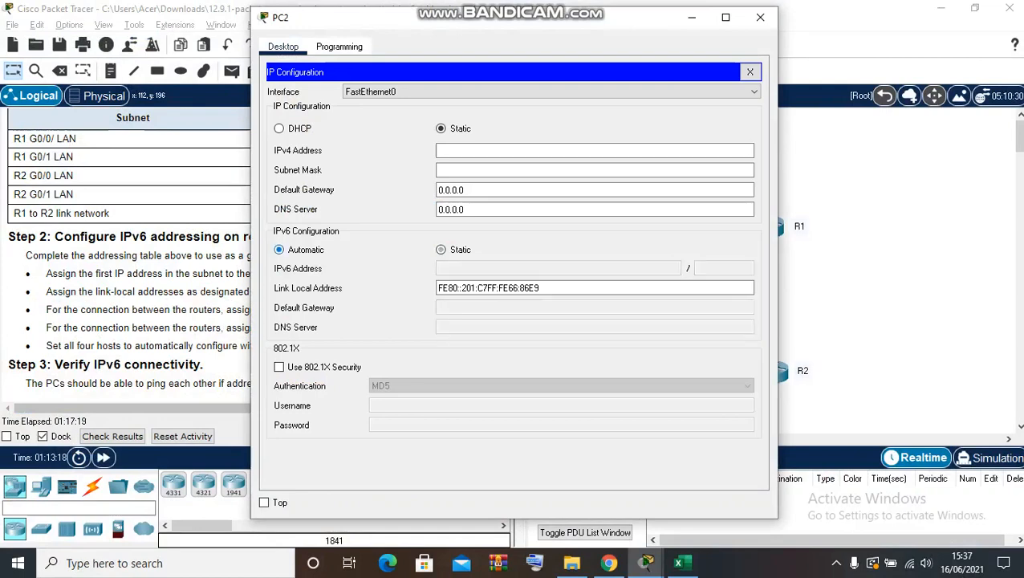
{"action": "left_click", "coordinate": [760, 16]}
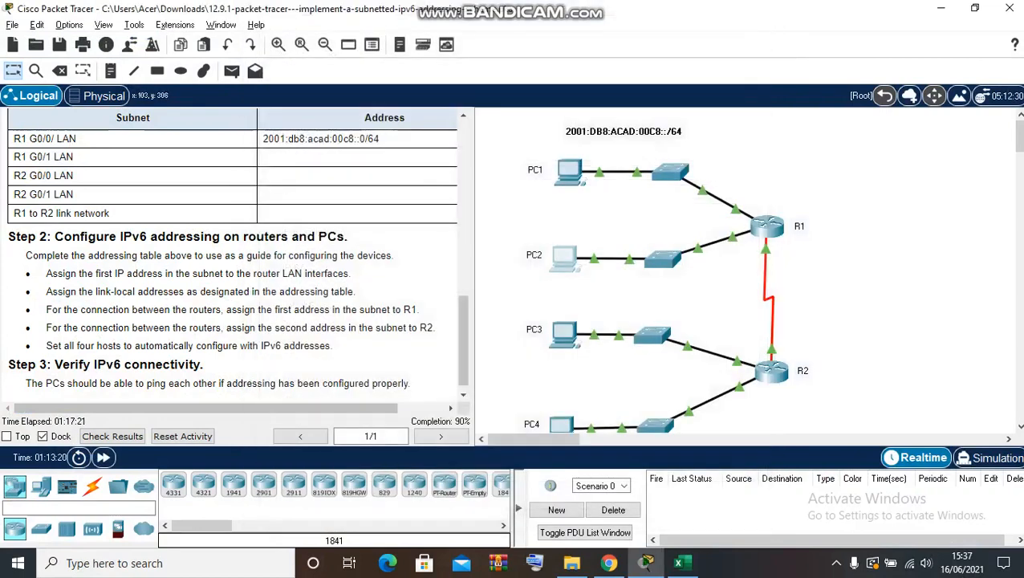
Step: Set PC3's IPv6 configuration to Automatic and close its window
{"action": "left_click", "coordinate": [564, 334]}
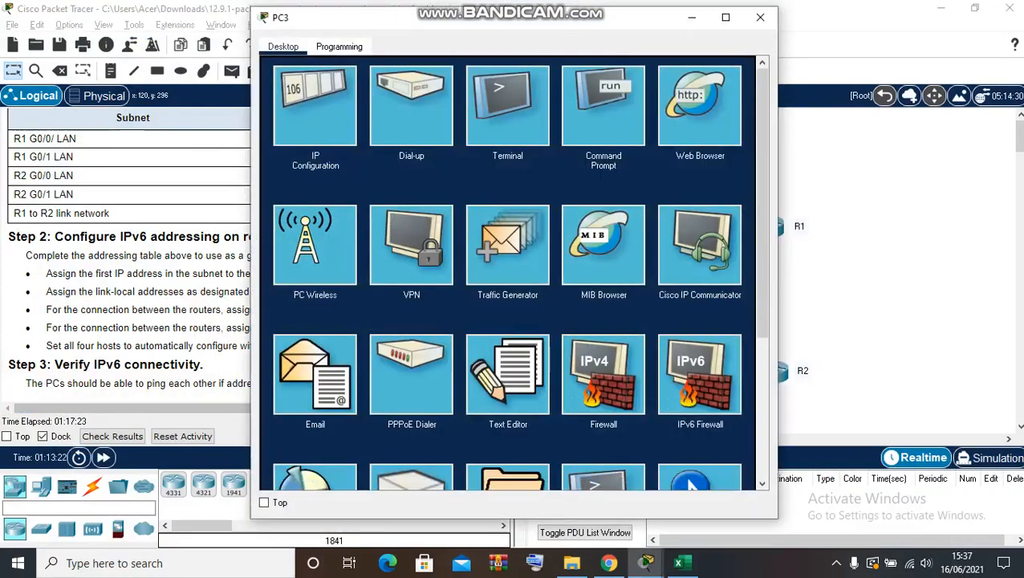
{"action": "left_click", "coordinate": [317, 104]}
{"action": "left_click", "coordinate": [279, 250]}
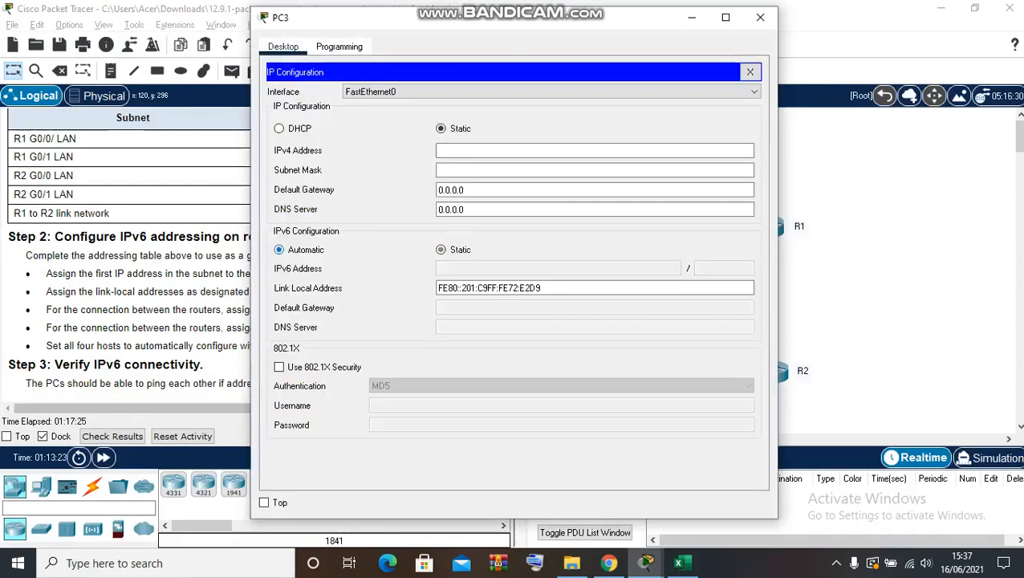
{"action": "left_click", "coordinate": [760, 17]}
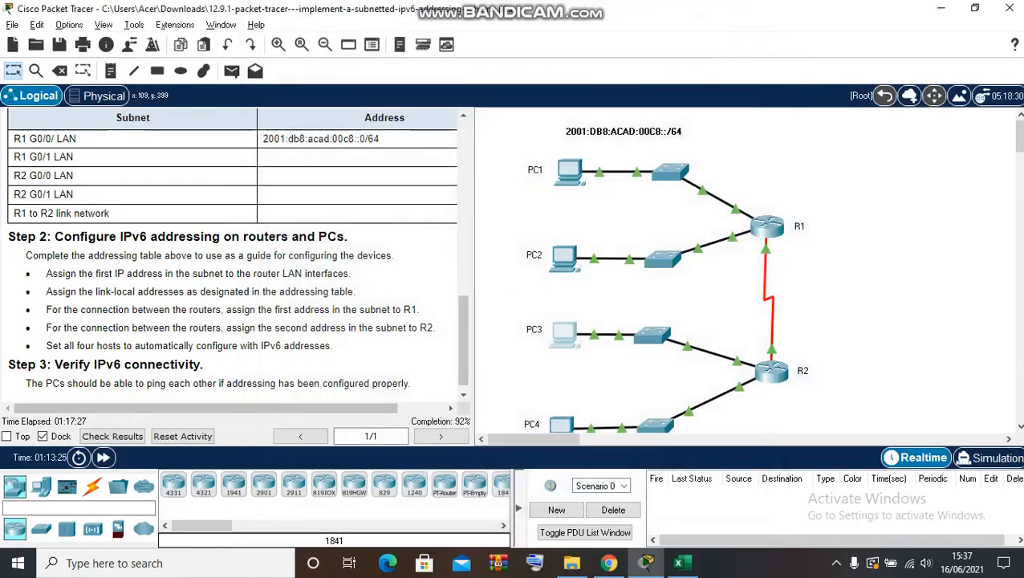
Step: Set PC4's IPv6 configuration to Automatic and close its window
{"action": "left_click", "coordinate": [561, 424]}
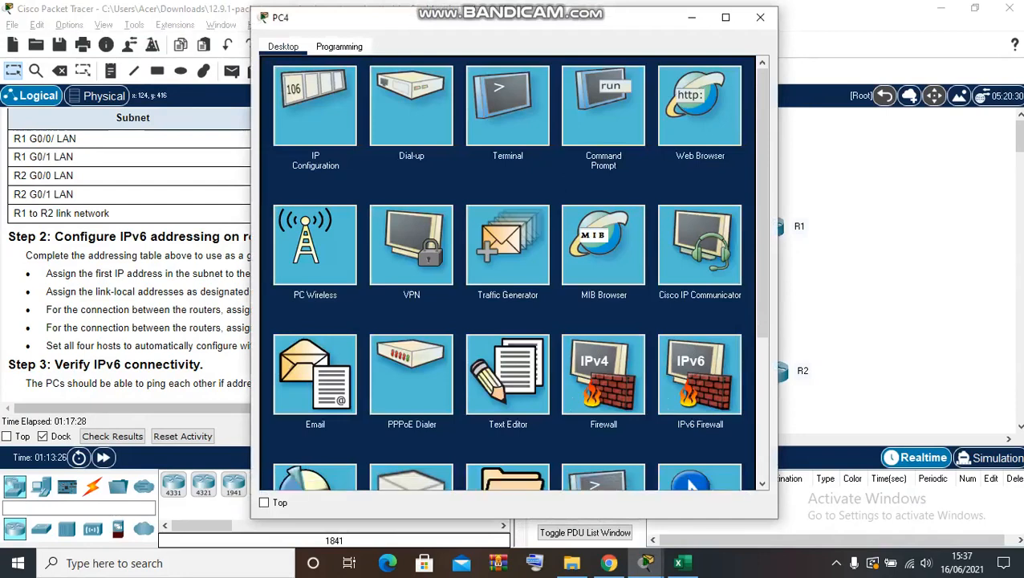
{"action": "left_click", "coordinate": [317, 104]}
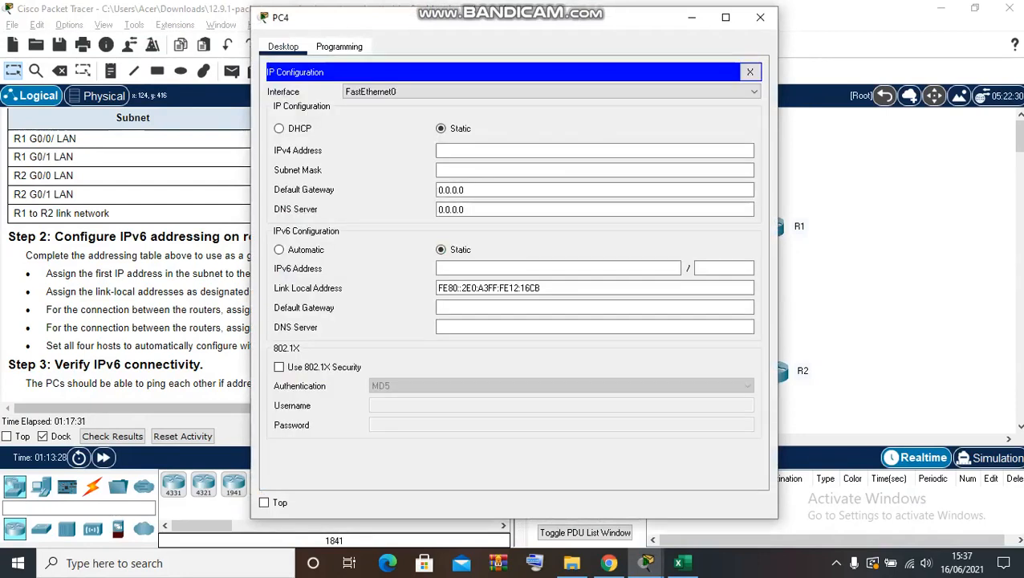
{"action": "left_click", "coordinate": [279, 250]}
{"action": "left_click", "coordinate": [760, 17]}
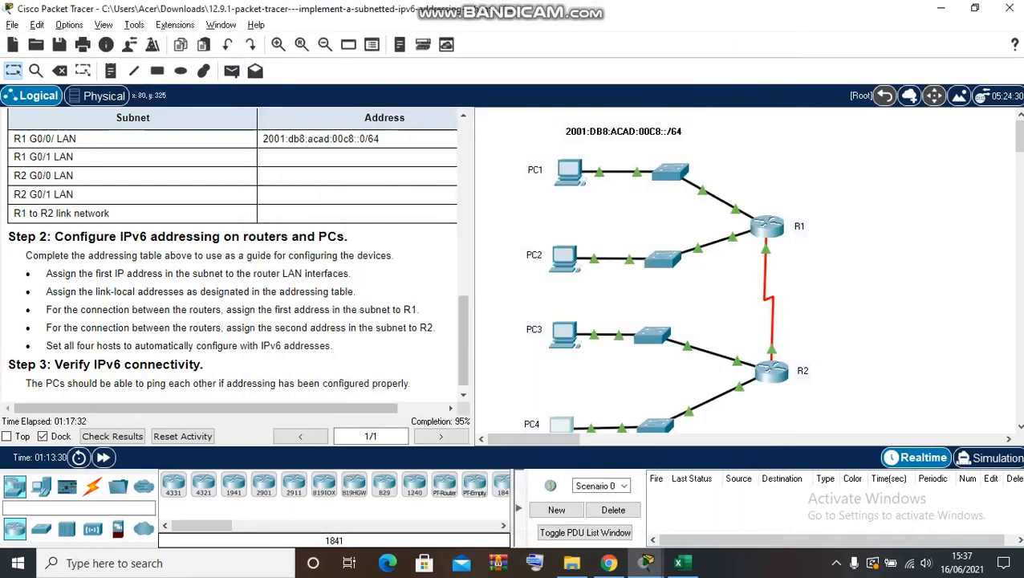
{"action": "mouse_move", "coordinate": [646, 562]}
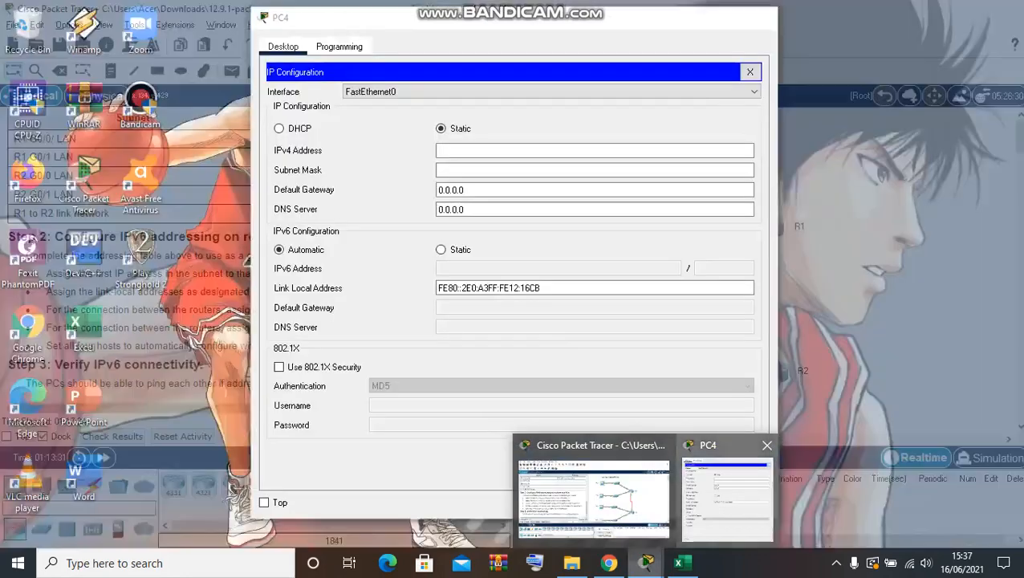
{"action": "left_click", "coordinate": [731, 491]}
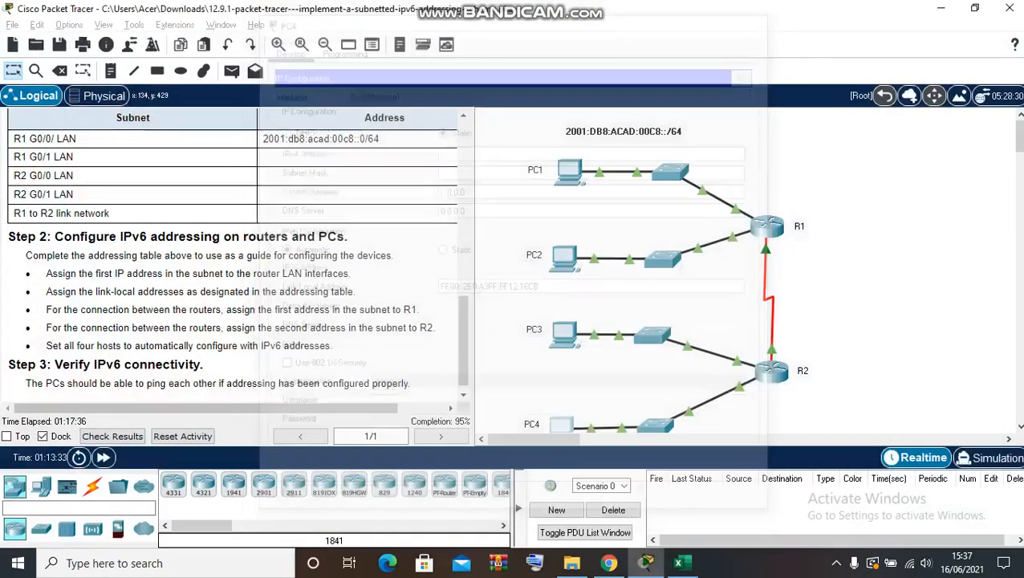
{"action": "left_click", "coordinate": [760, 17]}
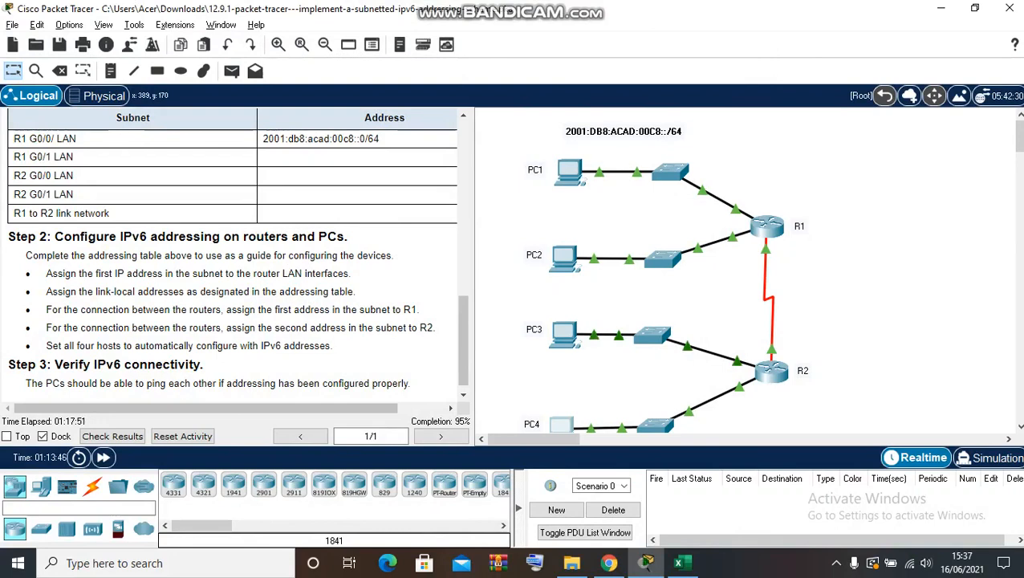
Step: Exit the interface configuration on R1, enable routing with ipv6 unicast-routing, and close R1's command line
{"action": "left_click", "coordinate": [768, 227]}
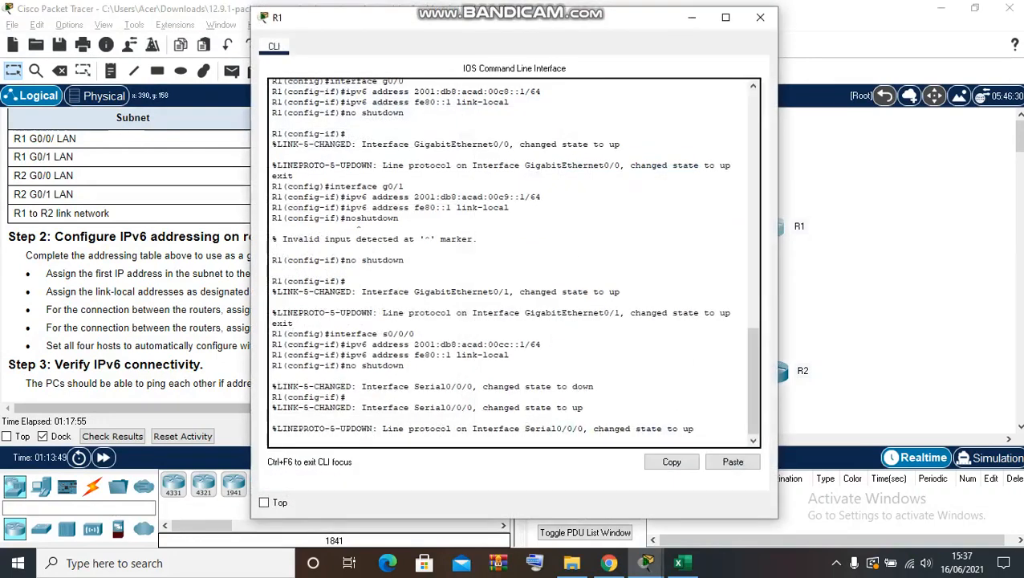
{"action": "type", "text": "exit"}
{"action": "key", "text": "Return"}
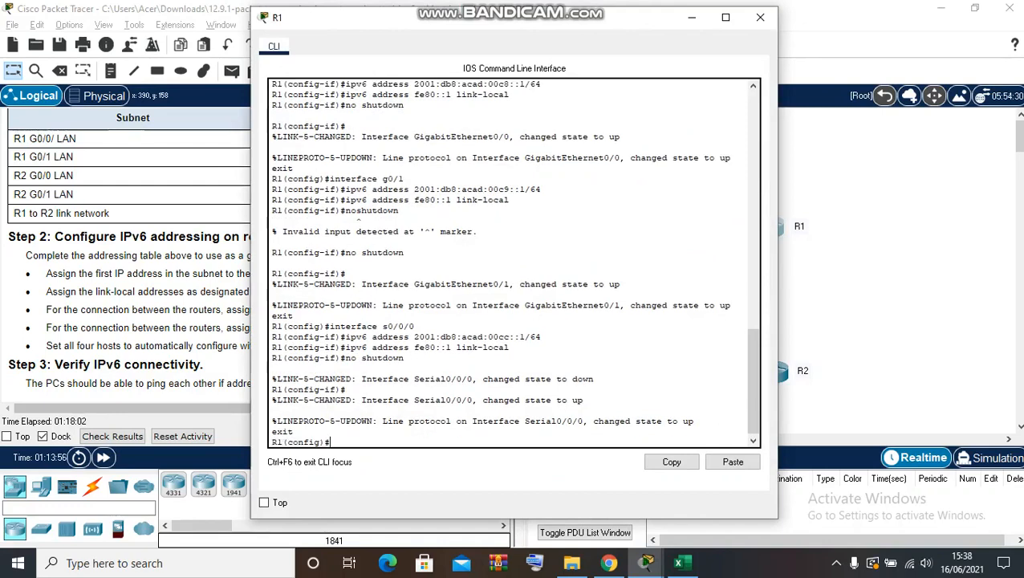
{"action": "type", "text": "ipv6 unicast-routing"}
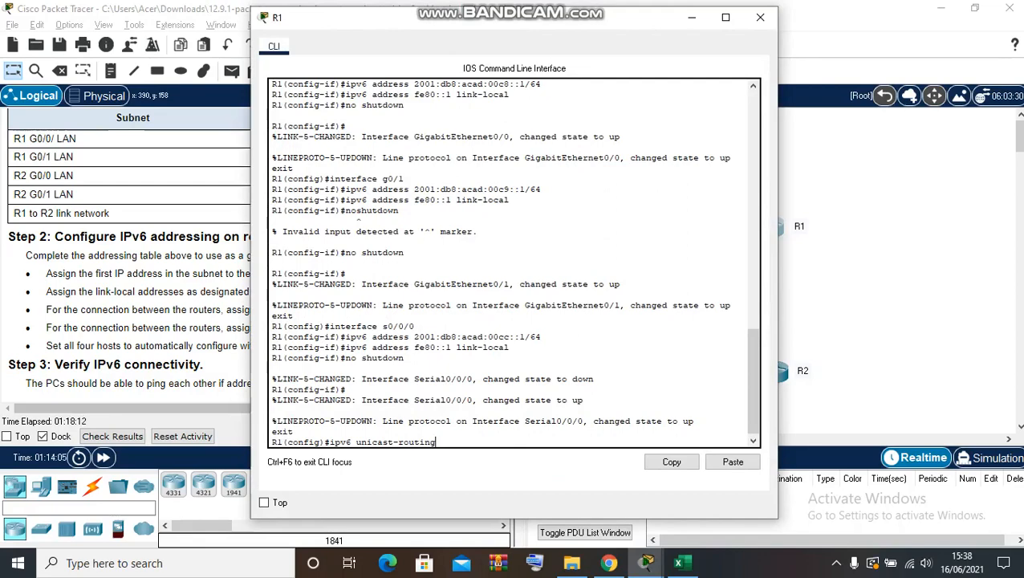
{"action": "left_click_drag", "start_coordinate": [526, 24], "coordinate": [785, 67]}
{"action": "key", "text": "Return"}
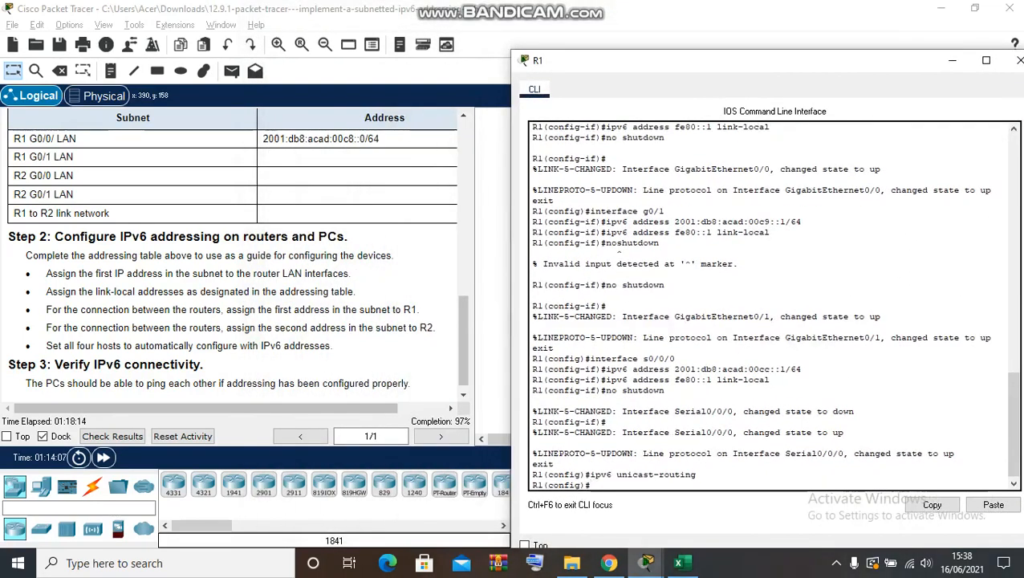
{"action": "left_click_drag", "start_coordinate": [919, 64], "coordinate": [829, 58]}
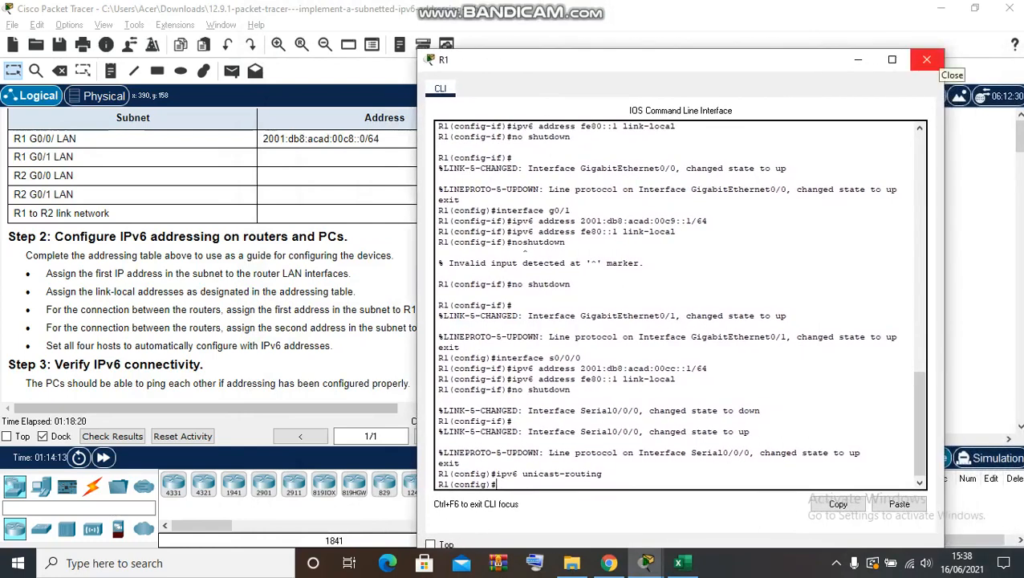
{"action": "left_click", "coordinate": [927, 59]}
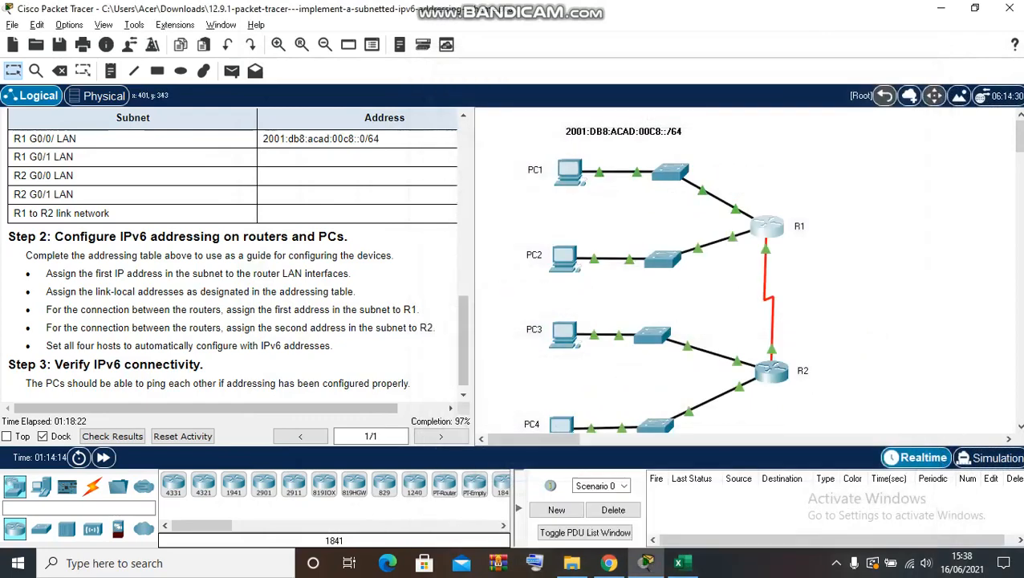
Step: Exit the interface configuration on R2, enable routing with ipv6 unicast-routing, and close R2's command line
{"action": "left_click", "coordinate": [772, 371]}
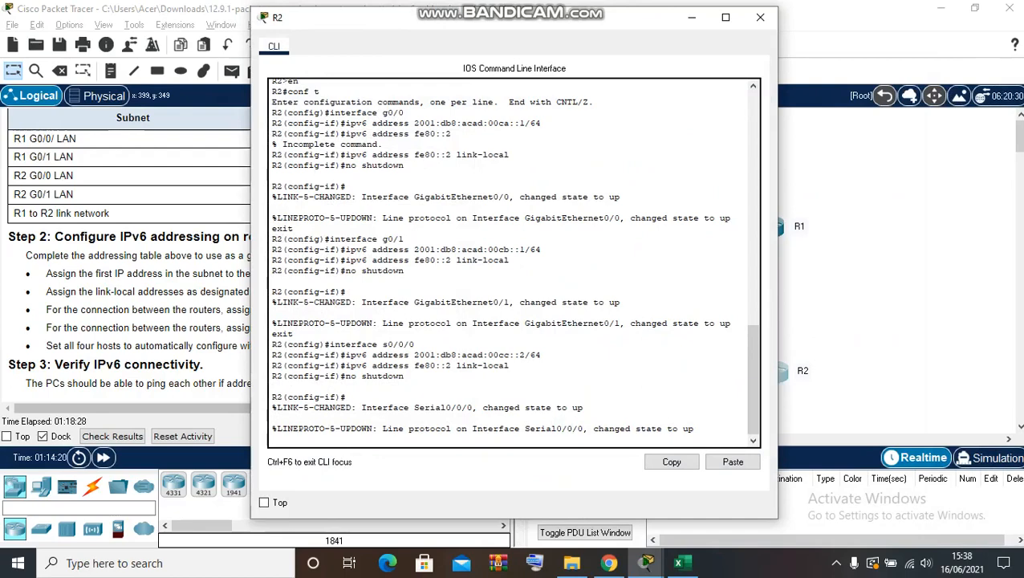
{"action": "key", "text": "Return"}
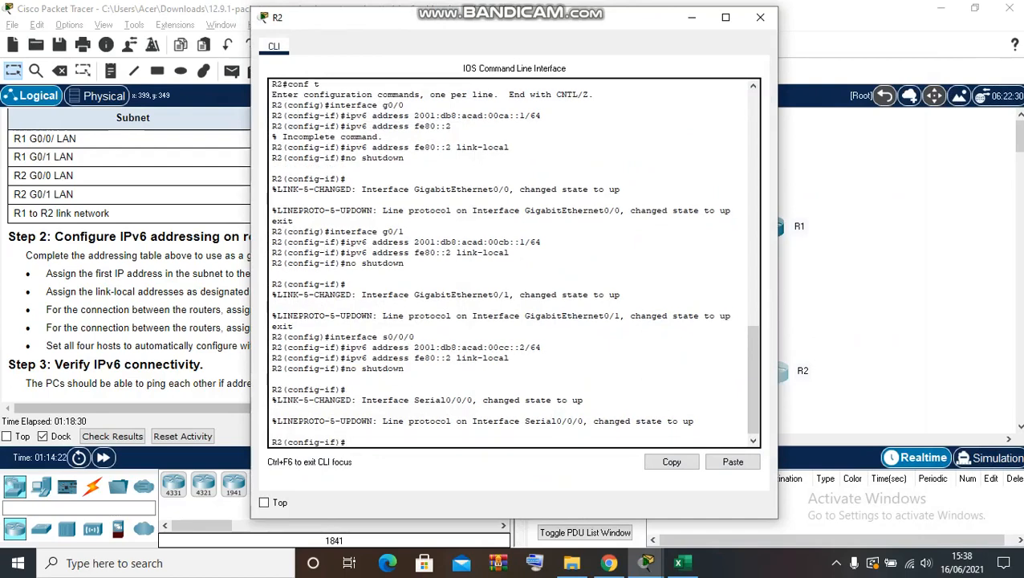
{"action": "type", "text": "exit"}
{"action": "key", "text": "Return"}
{"action": "type", "text": "ip"}
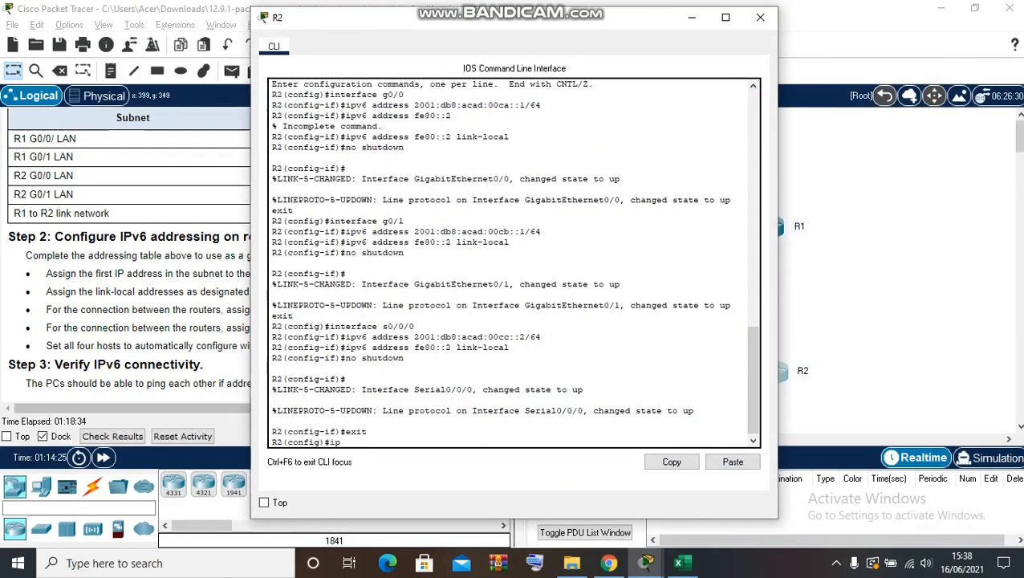
{"action": "type", "text": "v6 unicast-routing"}
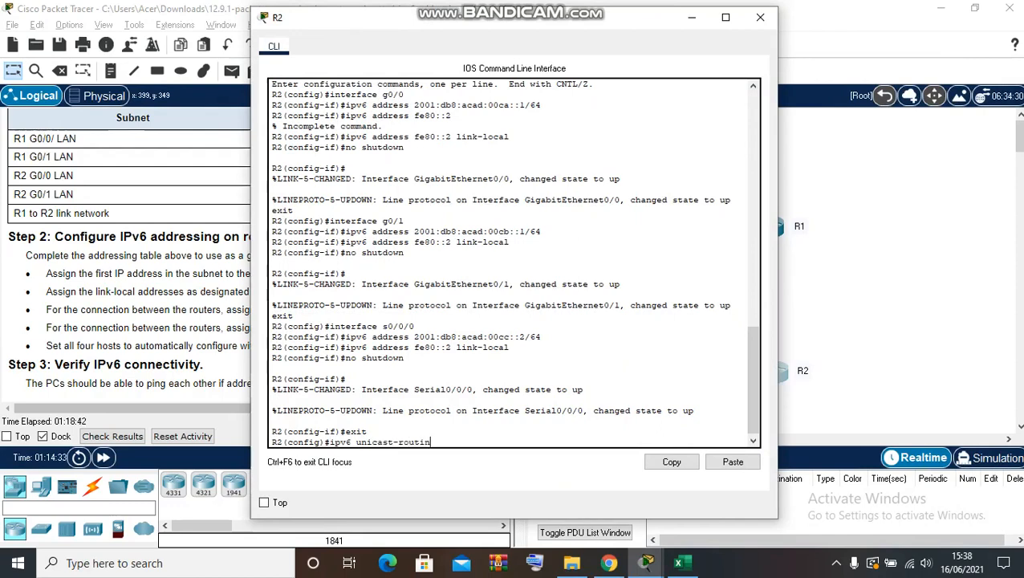
{"action": "key", "text": "Return"}
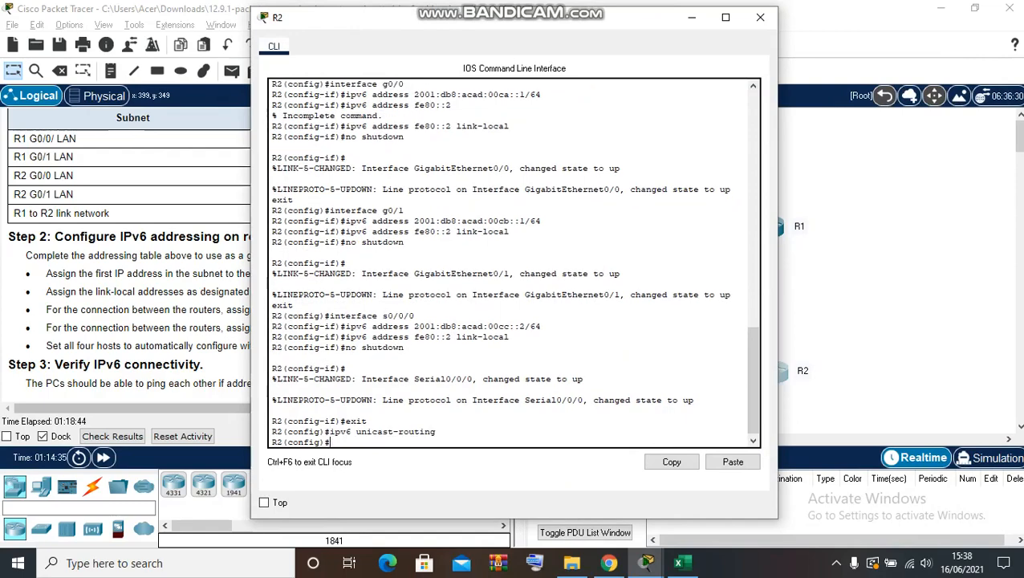
{"action": "left_click_drag", "start_coordinate": [361, 17], "coordinate": [581, 30]}
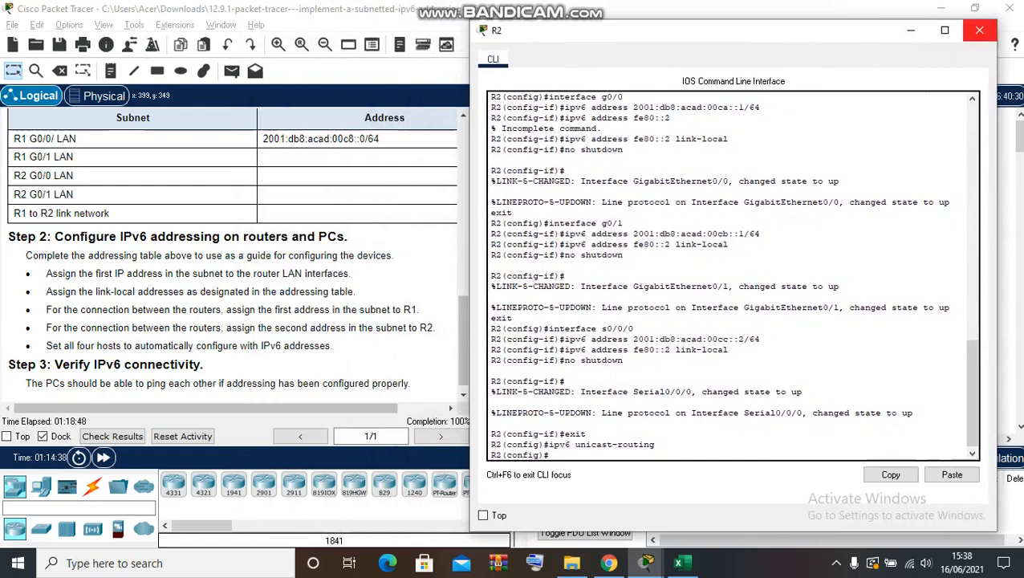
{"action": "left_click", "coordinate": [979, 30]}
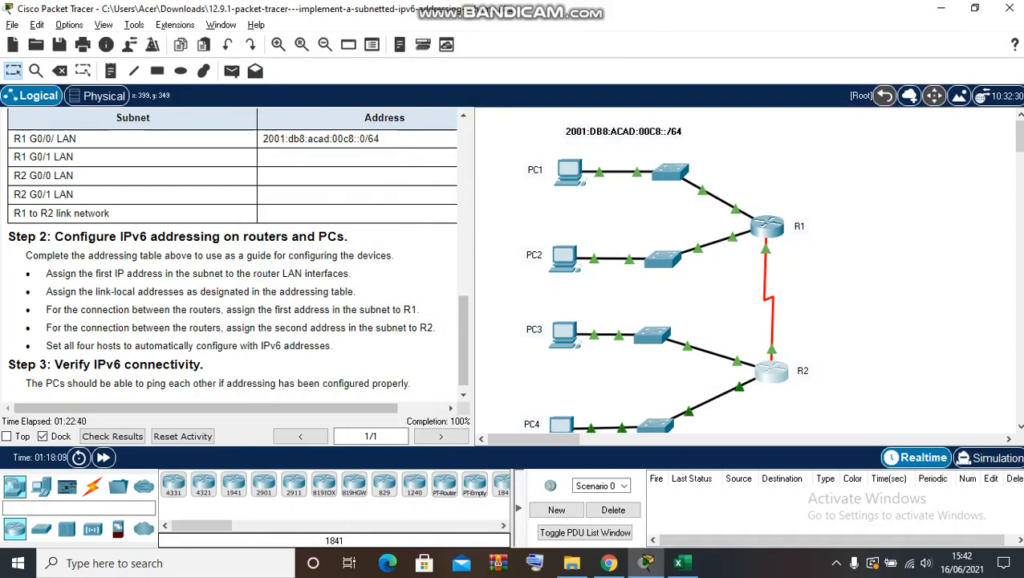
Step: Run ipv6config in PC2's command prompt and copy its FastEthernet0 IPv6 address
{"action": "left_click_drag", "start_coordinate": [463, 341], "coordinate": [463, 346]}
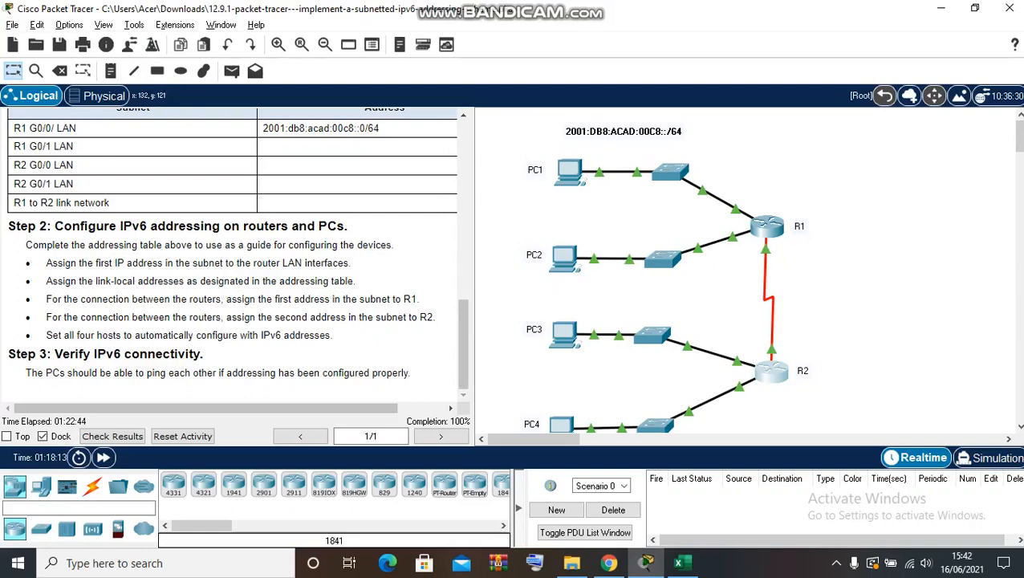
{"action": "left_click_drag", "start_coordinate": [1019, 137], "coordinate": [1019, 139]}
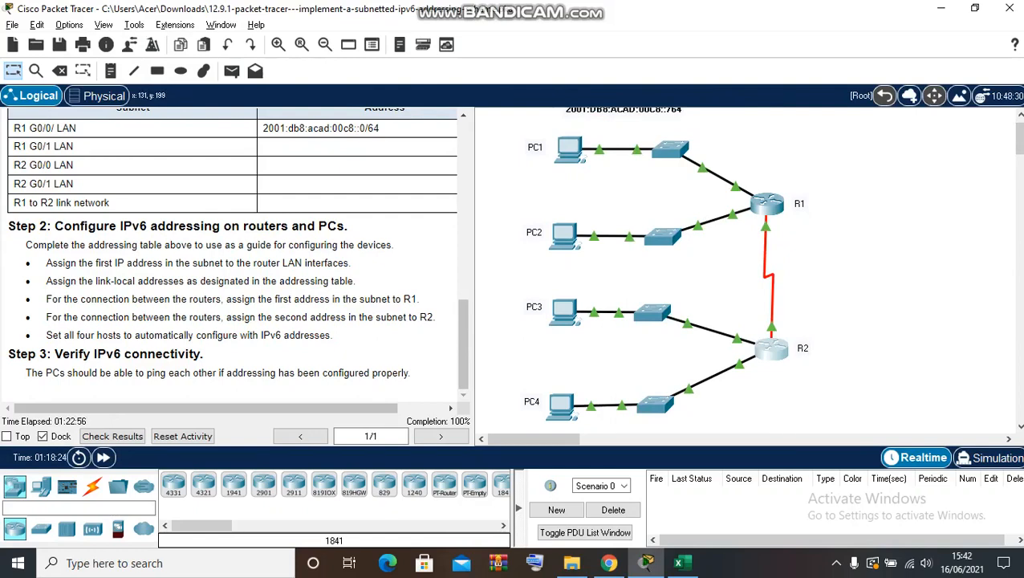
{"action": "left_click", "coordinate": [564, 235]}
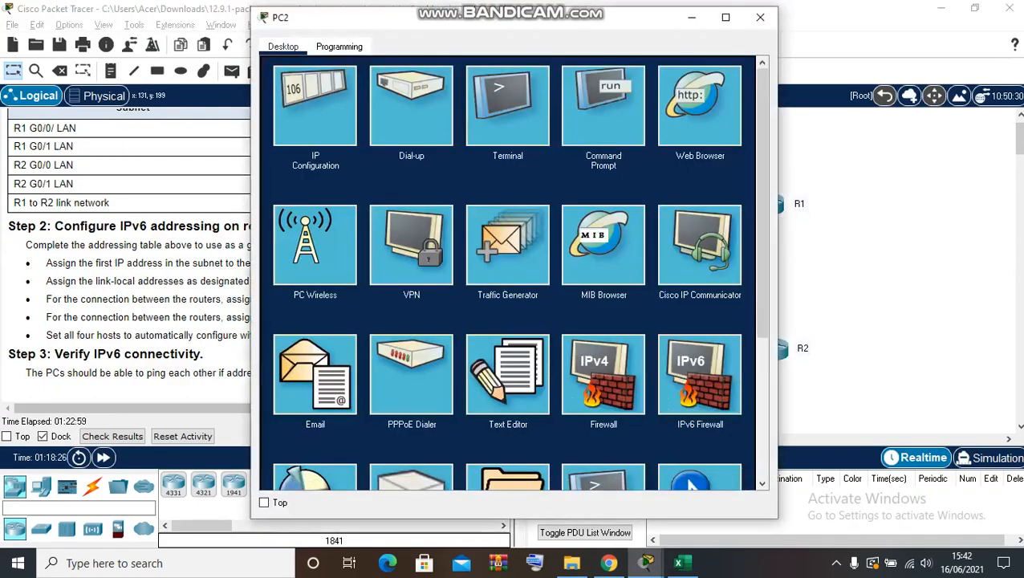
{"action": "left_click", "coordinate": [603, 105]}
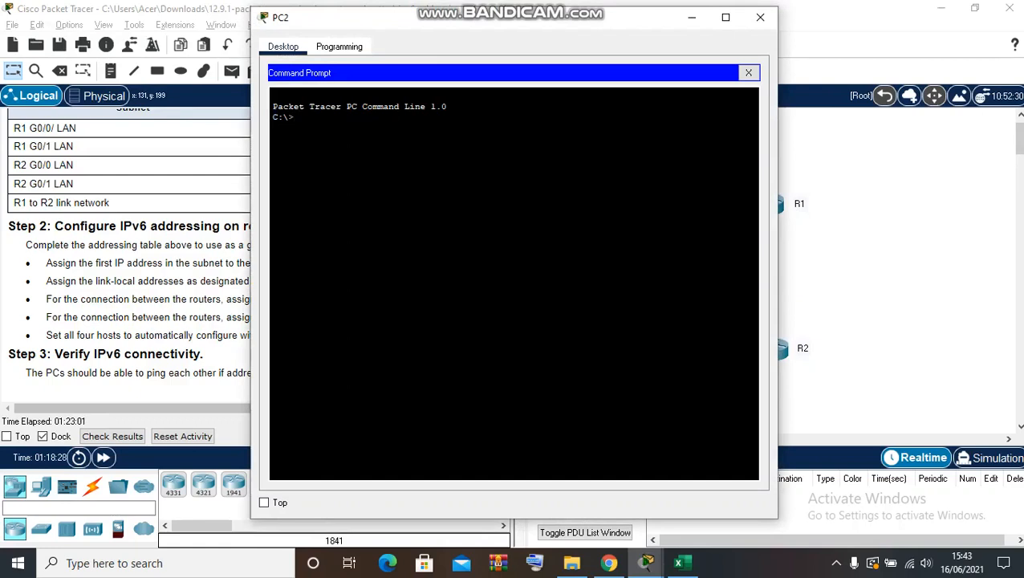
{"action": "type", "text": "ipv6config"}
{"action": "key", "text": "Return"}
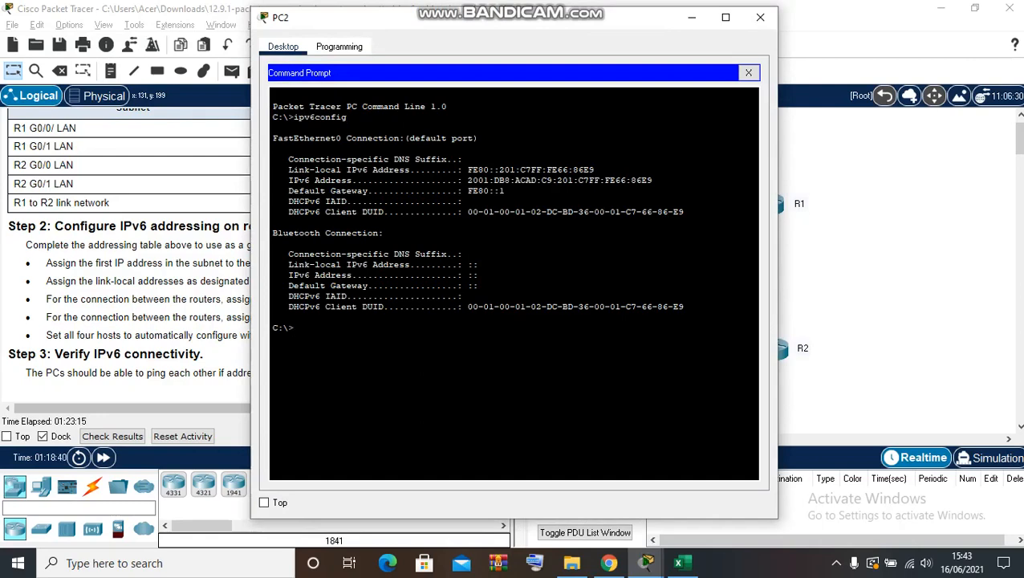
{"action": "left_click_drag", "start_coordinate": [468, 179], "coordinate": [652, 180]}
{"action": "right_click", "coordinate": [619, 176]}
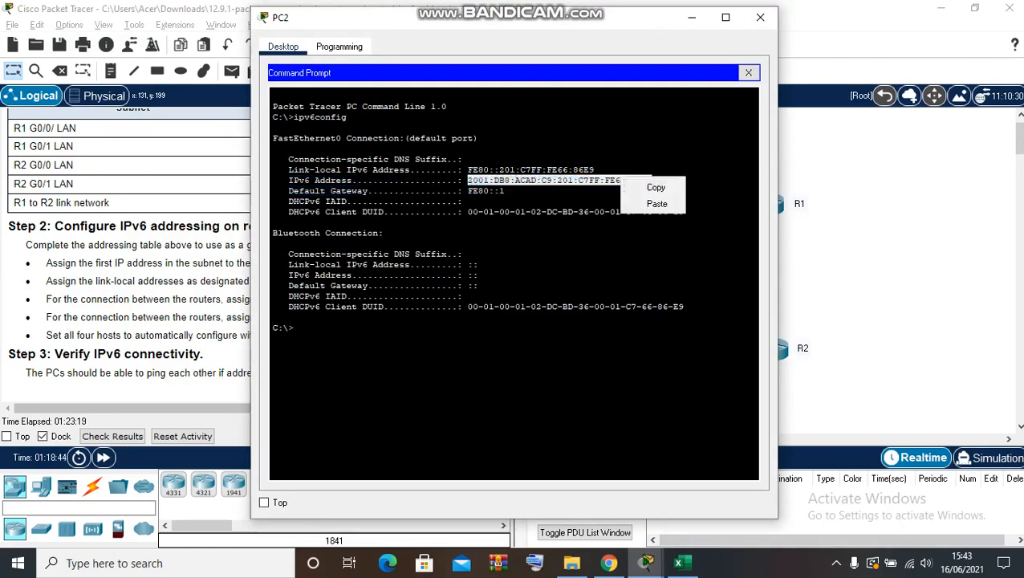
{"action": "left_click", "coordinate": [648, 185]}
Step: Ping PC2 at 2001:DB8:ACAD:C9:201:C7FF:FE66:86E9 from PC1's command prompt, and close PC2's window
{"action": "left_click_drag", "start_coordinate": [611, 20], "coordinate": [347, 57]}
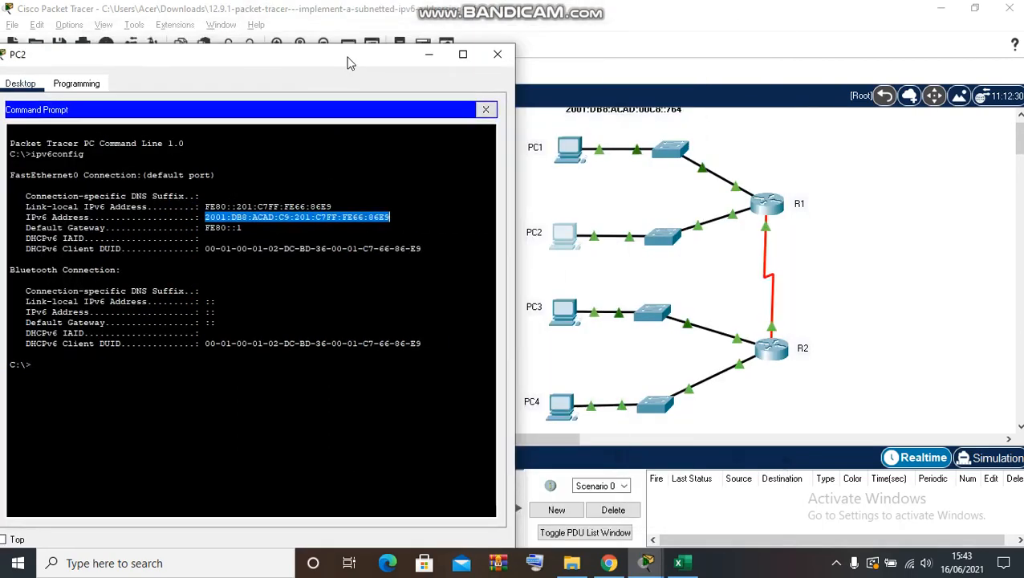
{"action": "left_click", "coordinate": [570, 150]}
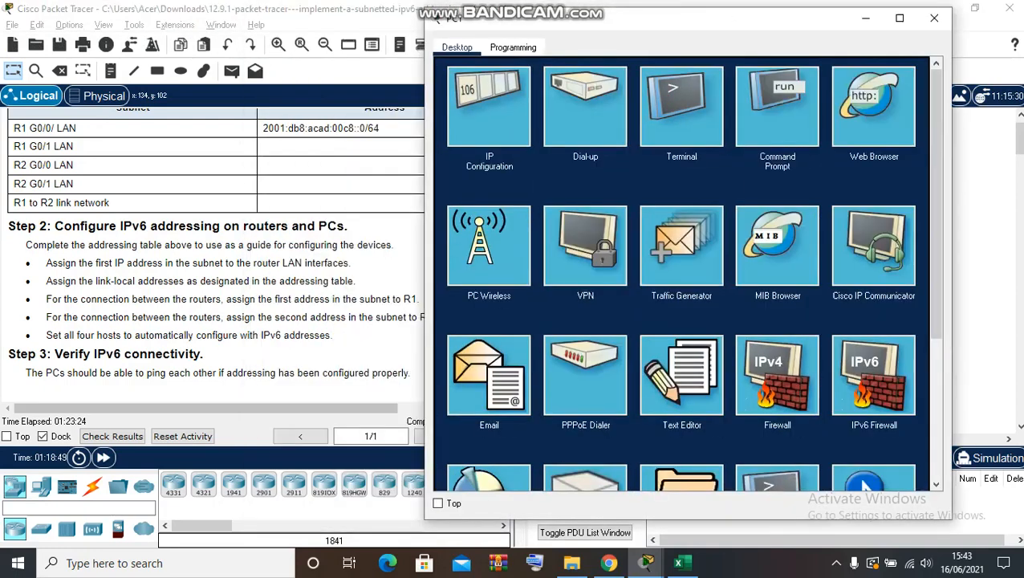
{"action": "left_click", "coordinate": [777, 109]}
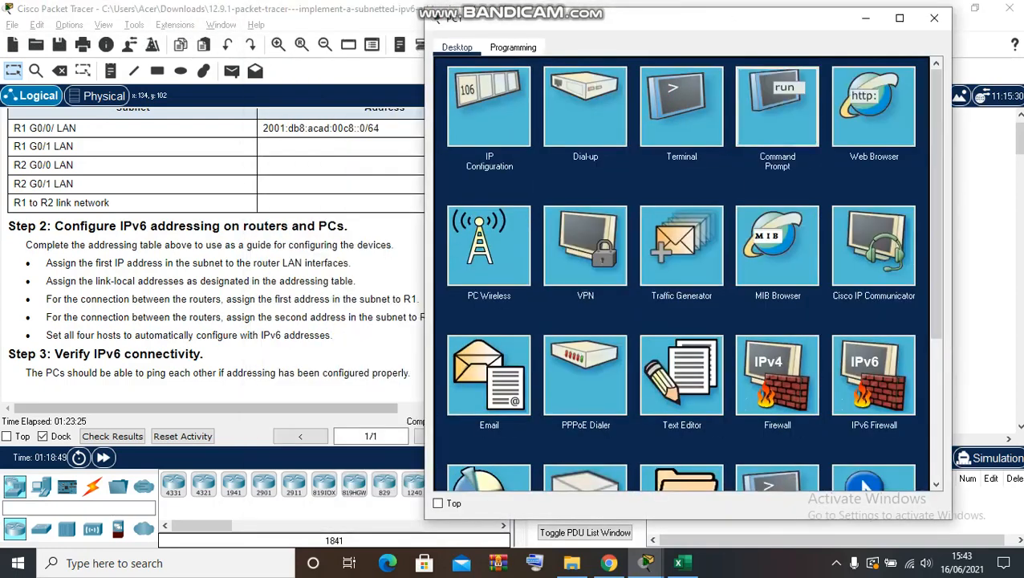
{"action": "type", "text": "ping"}
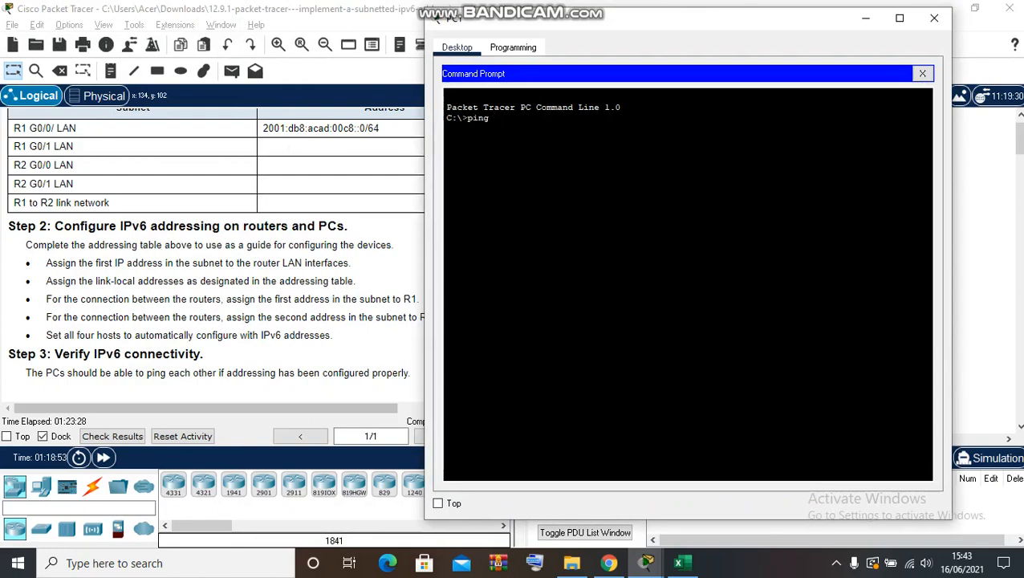
{"action": "right_click", "coordinate": [777, 125]}
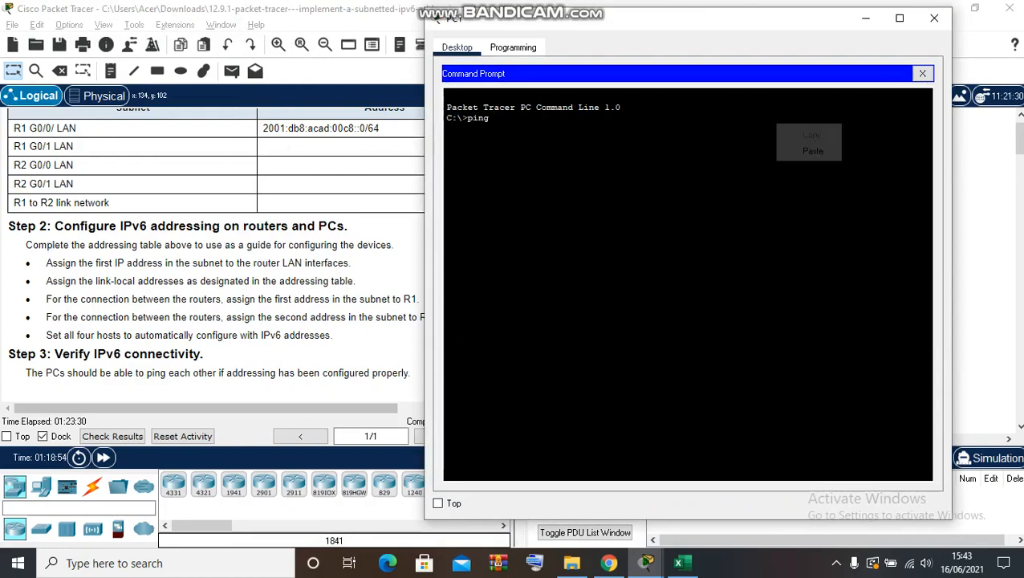
{"action": "left_click", "coordinate": [813, 151]}
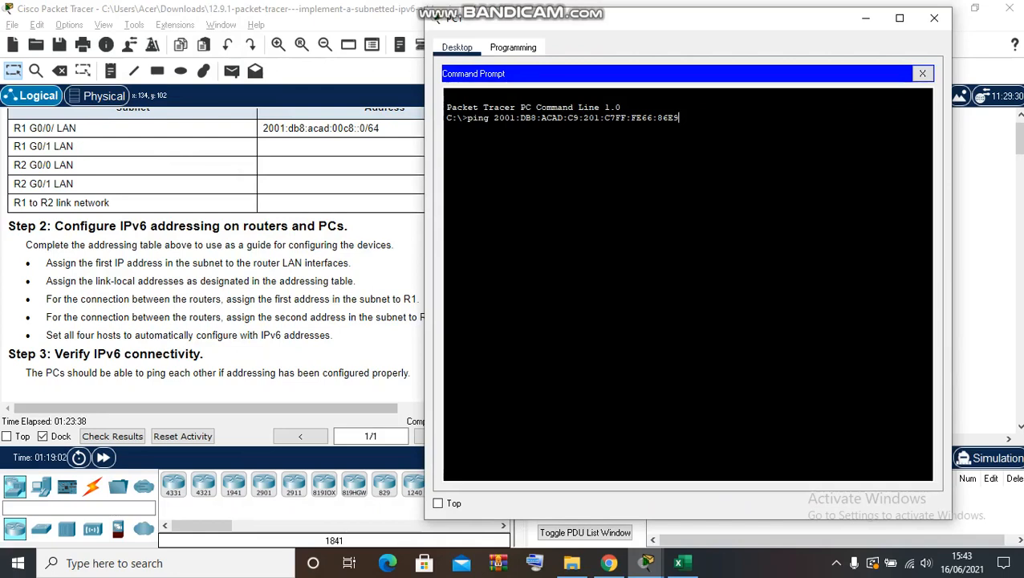
{"action": "key", "text": "Return"}
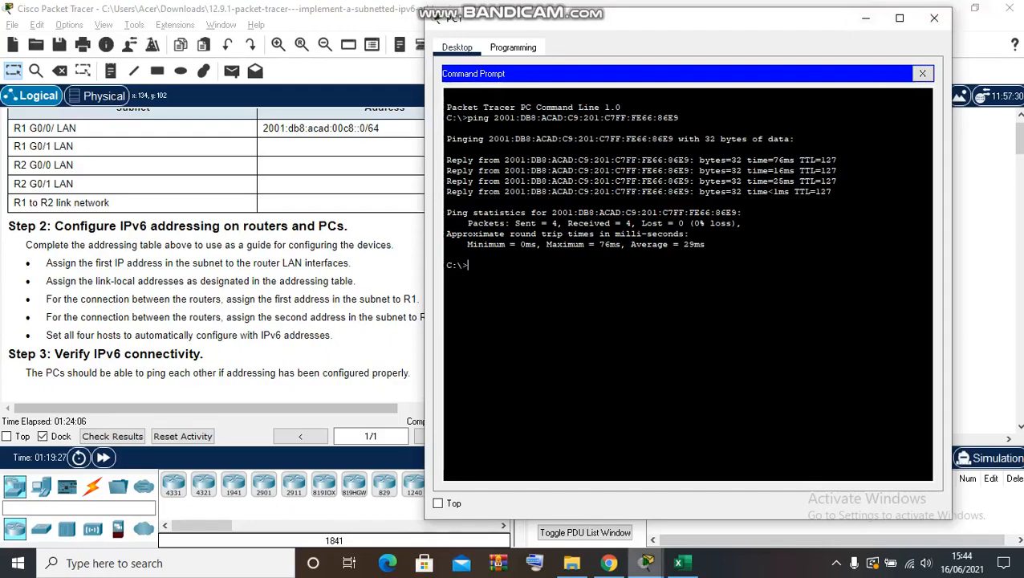
{"action": "mouse_move", "coordinate": [647, 563]}
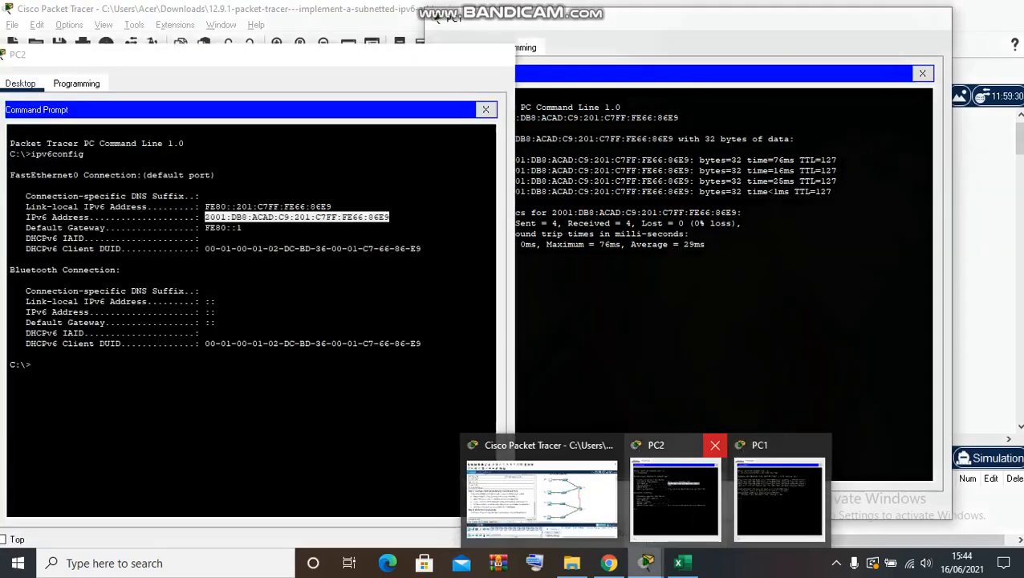
{"action": "left_click", "coordinate": [715, 445]}
Step: Run ipv6config in PC3's command prompt and copy its FastEthernet0 IPv6 address
{"action": "left_click_drag", "start_coordinate": [679, 23], "coordinate": [860, 40]}
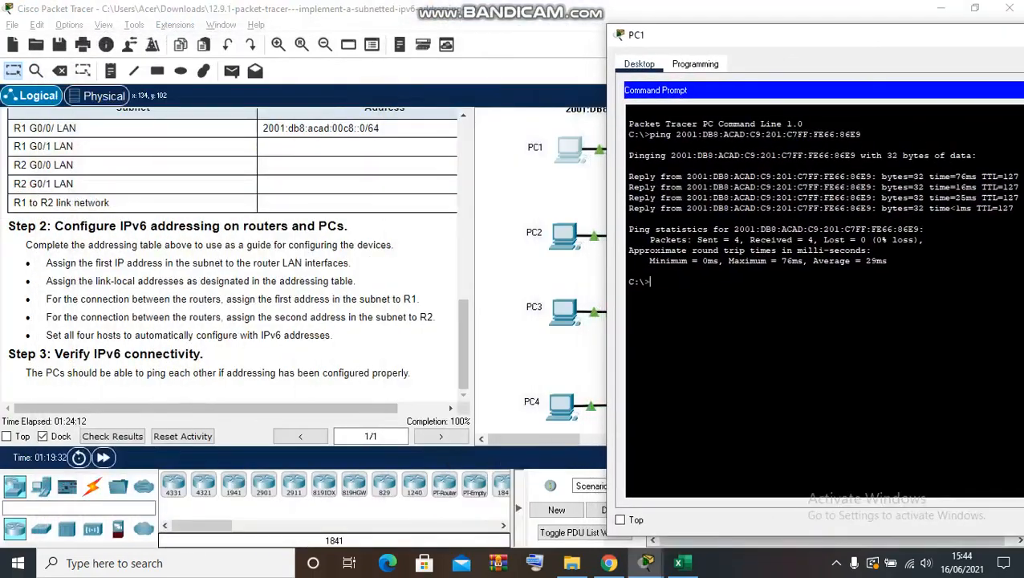
{"action": "left_click", "coordinate": [569, 311]}
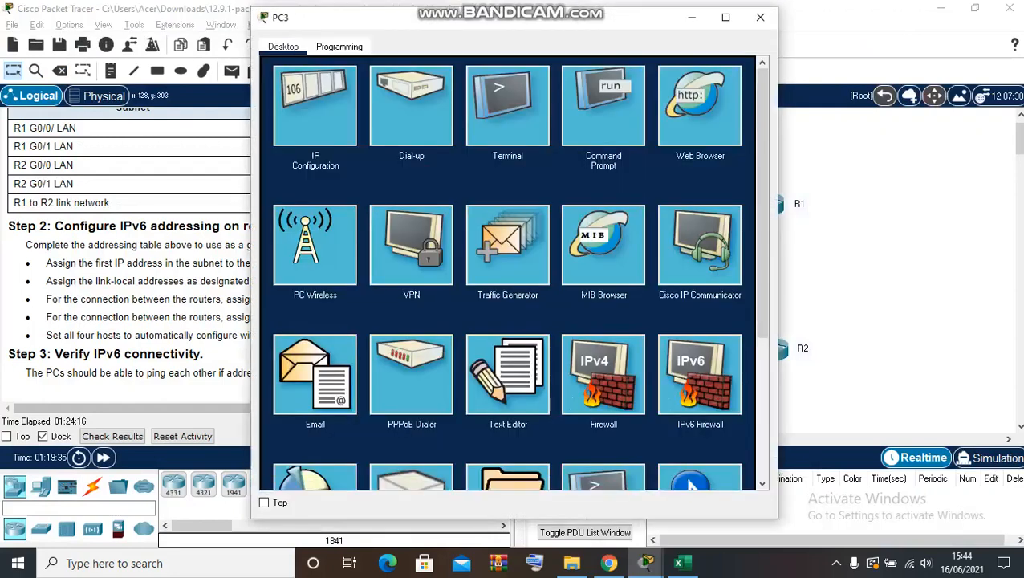
{"action": "left_click", "coordinate": [604, 107]}
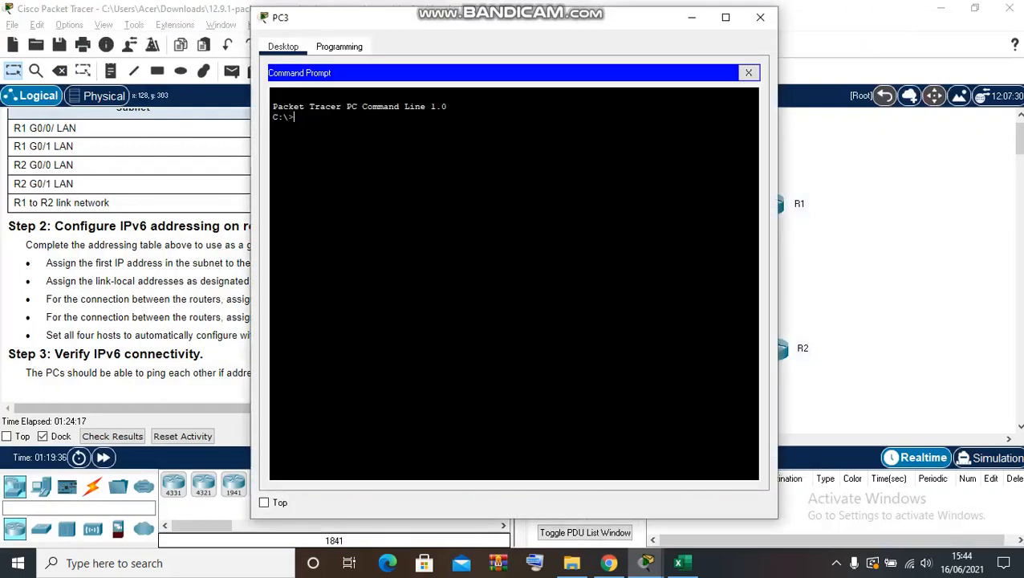
{"action": "type", "text": "ipv6config"}
{"action": "key", "text": "Return"}
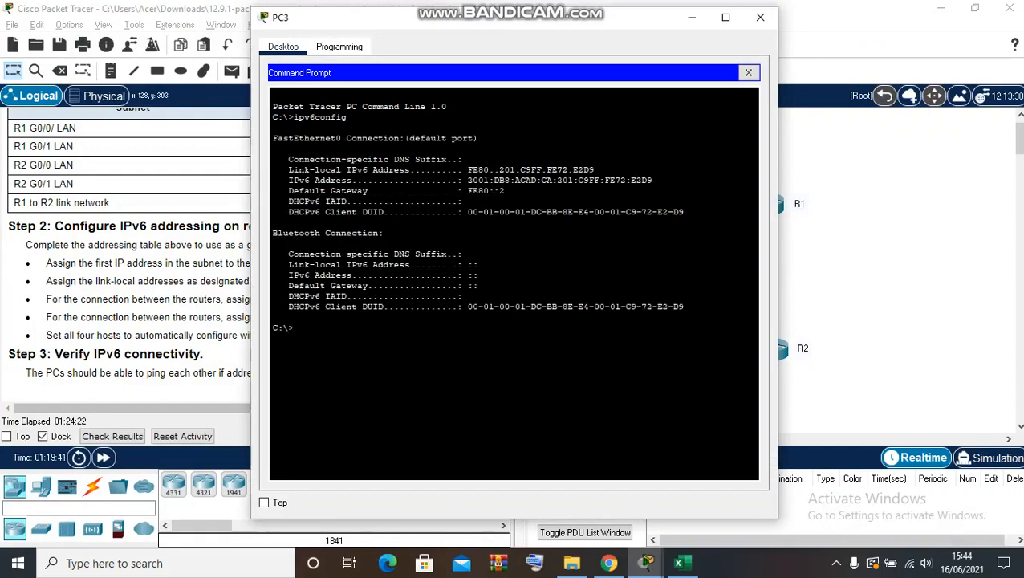
{"action": "left_click_drag", "start_coordinate": [468, 180], "coordinate": [653, 180]}
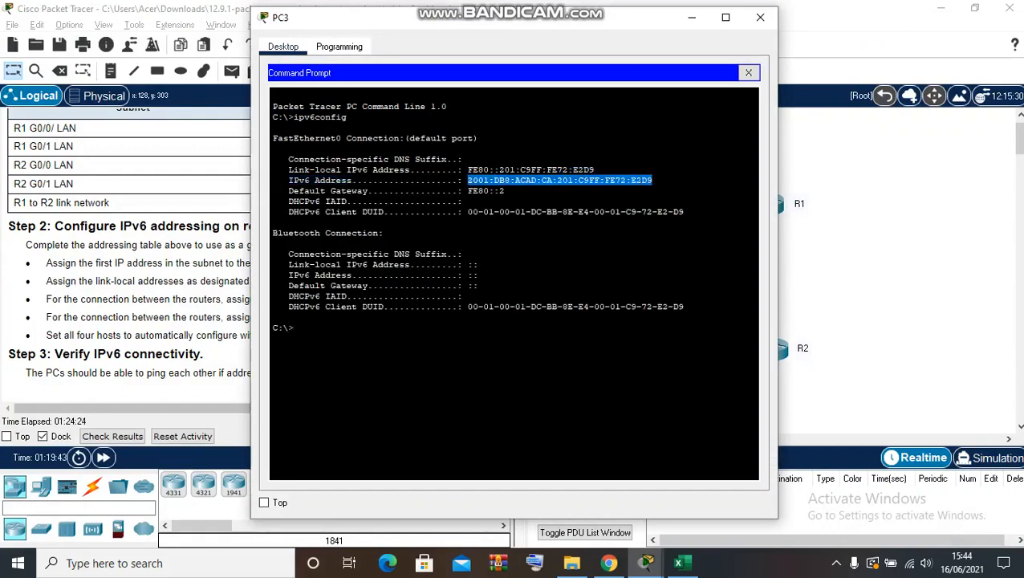
{"action": "right_click", "coordinate": [652, 180]}
{"action": "left_click", "coordinate": [670, 190]}
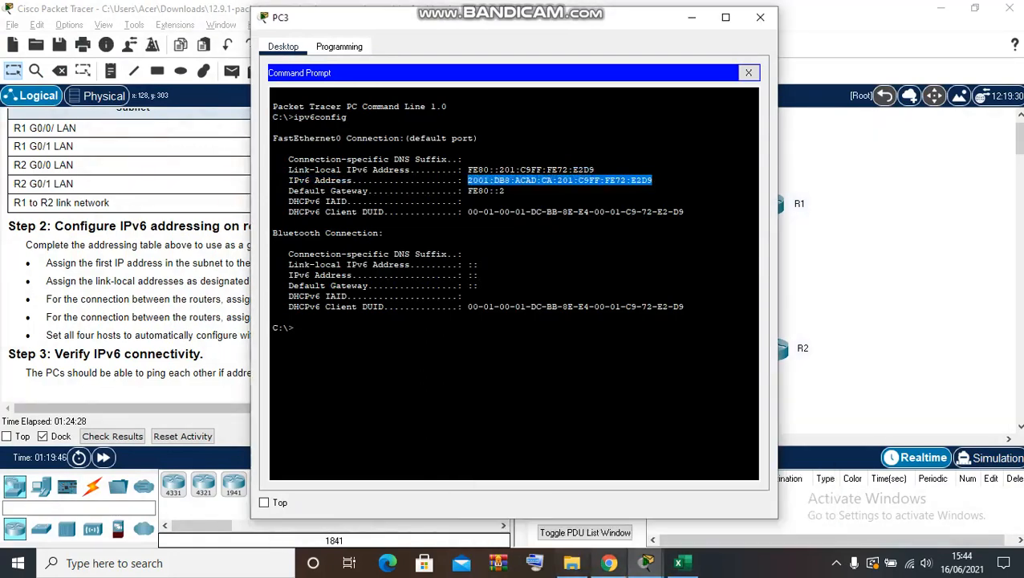
Step: Ping PC3 at 2001:DB8:ACAD:CA:201:C9FF:FE72:E2D9 from PC1, view both windows side by side, and close PC3's window
{"action": "mouse_move", "coordinate": [646, 563]}
{"action": "left_click", "coordinate": [663, 502]}
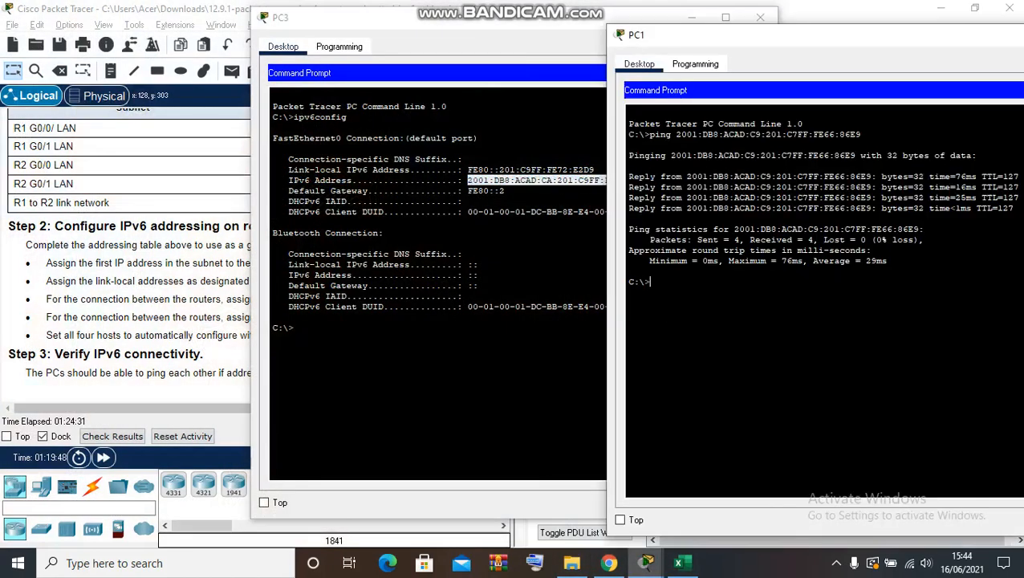
{"action": "type", "text": "ping"}
{"action": "right_click", "coordinate": [677, 380]}
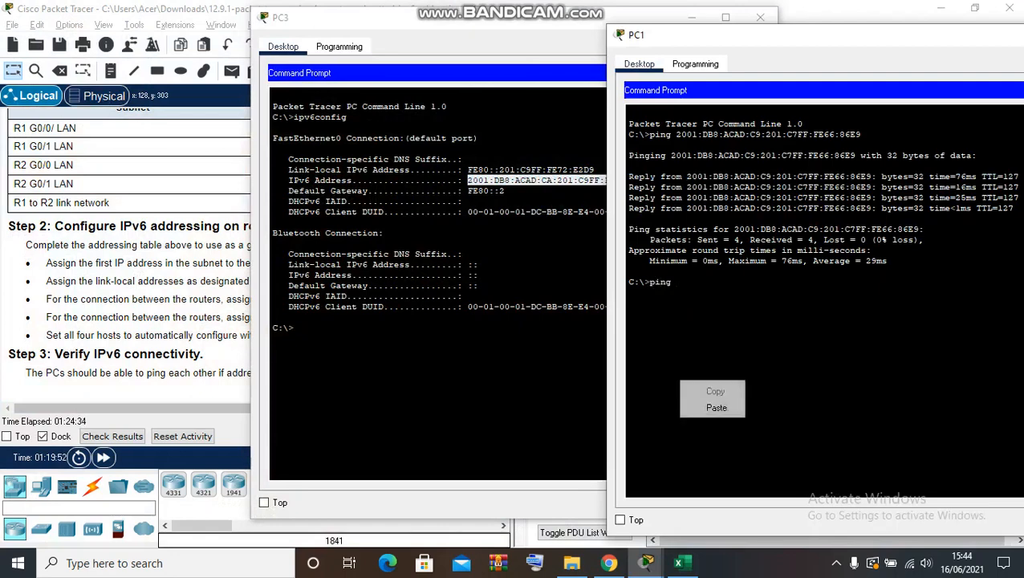
{"action": "left_click", "coordinate": [708, 407]}
{"action": "key", "text": "Return"}
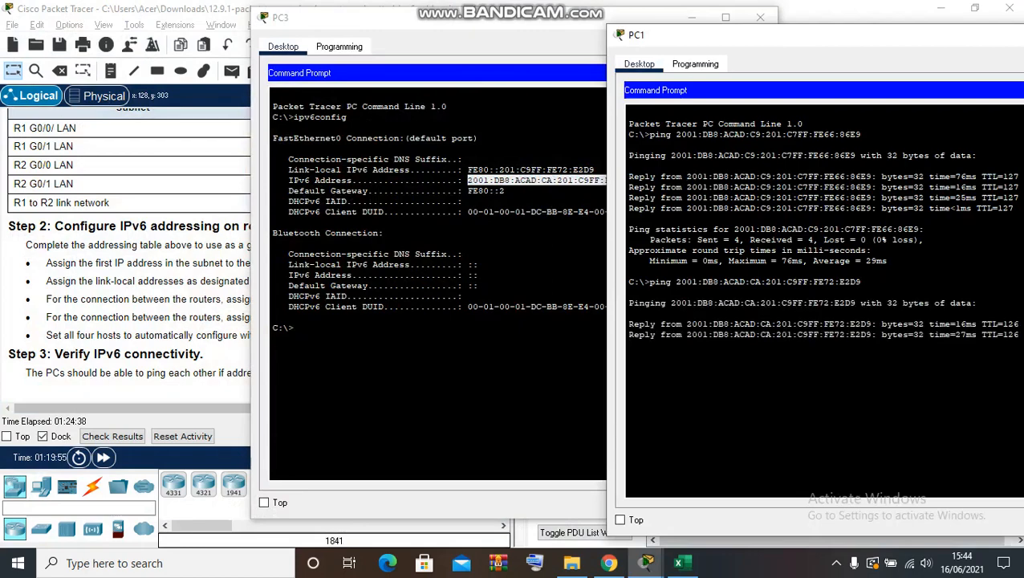
{"action": "left_click_drag", "start_coordinate": [488, 19], "coordinate": [300, 0]}
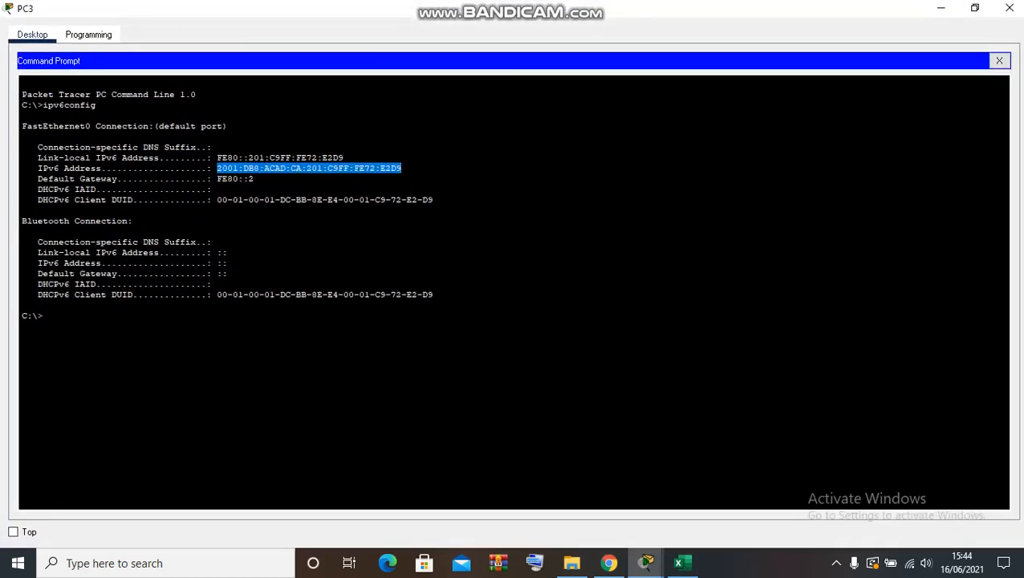
{"action": "left_click_drag", "start_coordinate": [785, 11], "coordinate": [347, 48]}
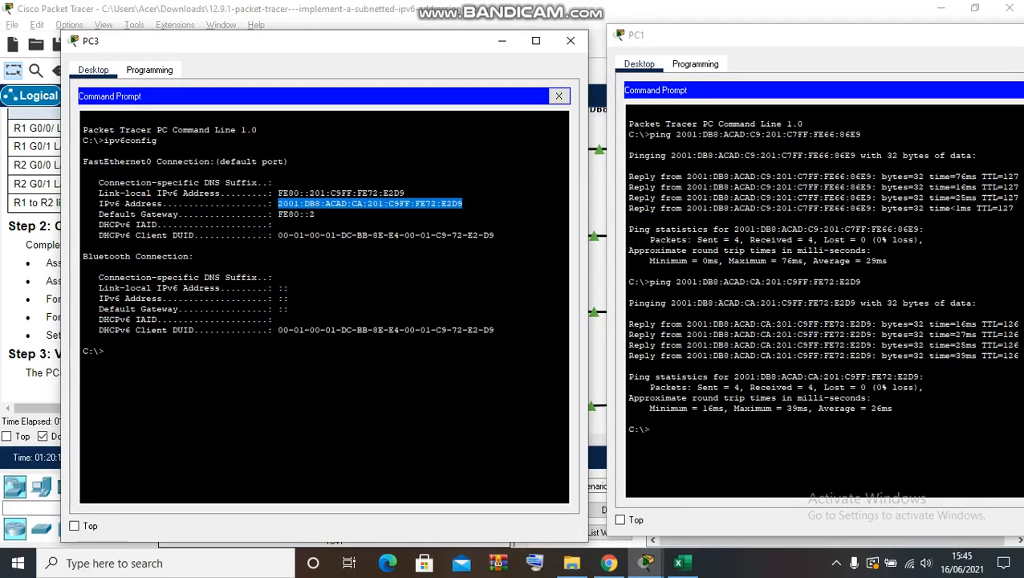
{"action": "left_click_drag", "start_coordinate": [265, 45], "coordinate": [228, 40]}
{"action": "left_click_drag", "start_coordinate": [765, 31], "coordinate": [718, 22]}
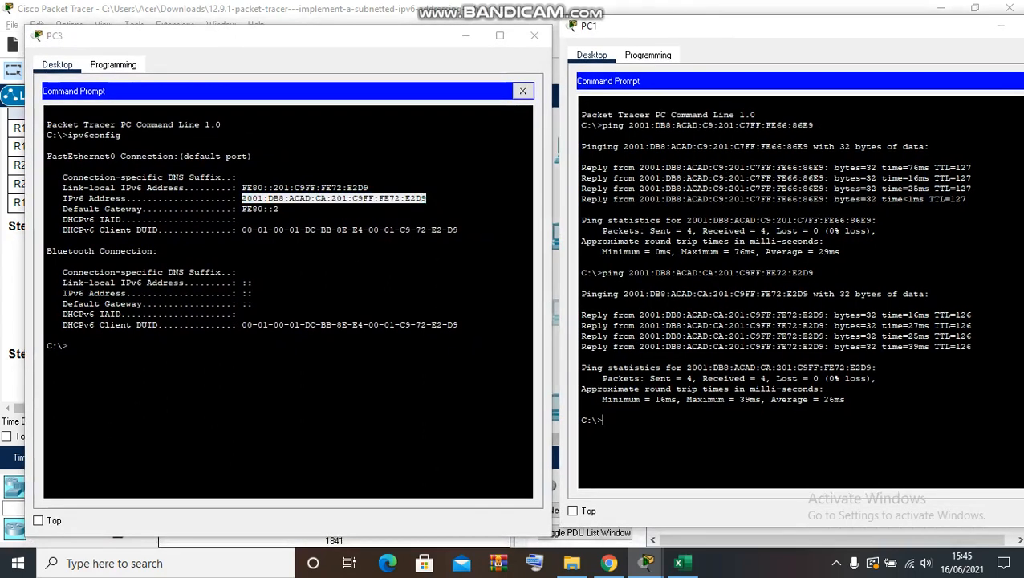
{"action": "left_click", "coordinate": [535, 36]}
Step: Run ipv6config in PC4's command prompt, copy its FastEthernet0 IPv6 address, and close PC4's window
{"action": "left_click", "coordinate": [553, 405]}
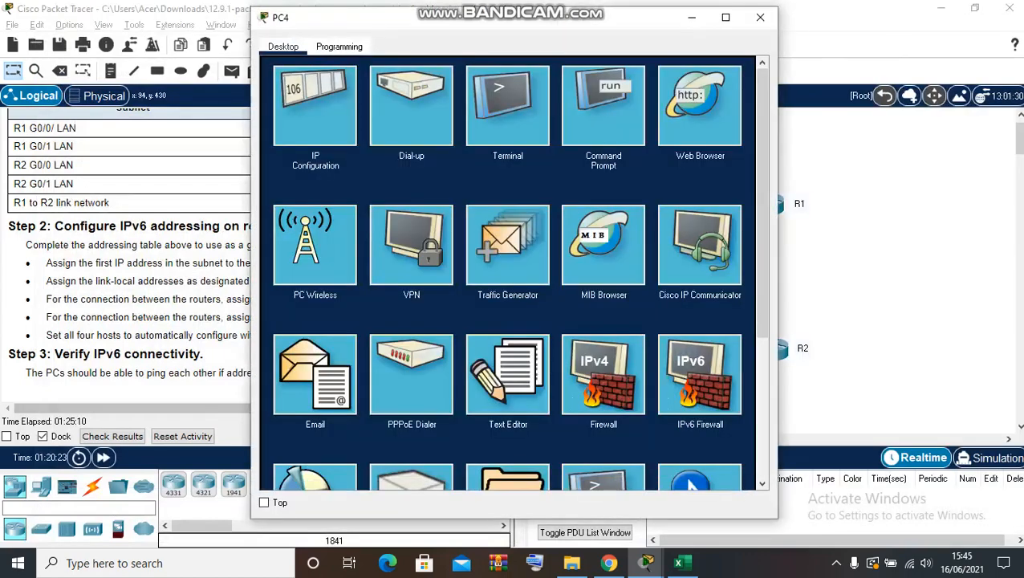
{"action": "left_click", "coordinate": [604, 96]}
{"action": "type", "text": "ipv6"}
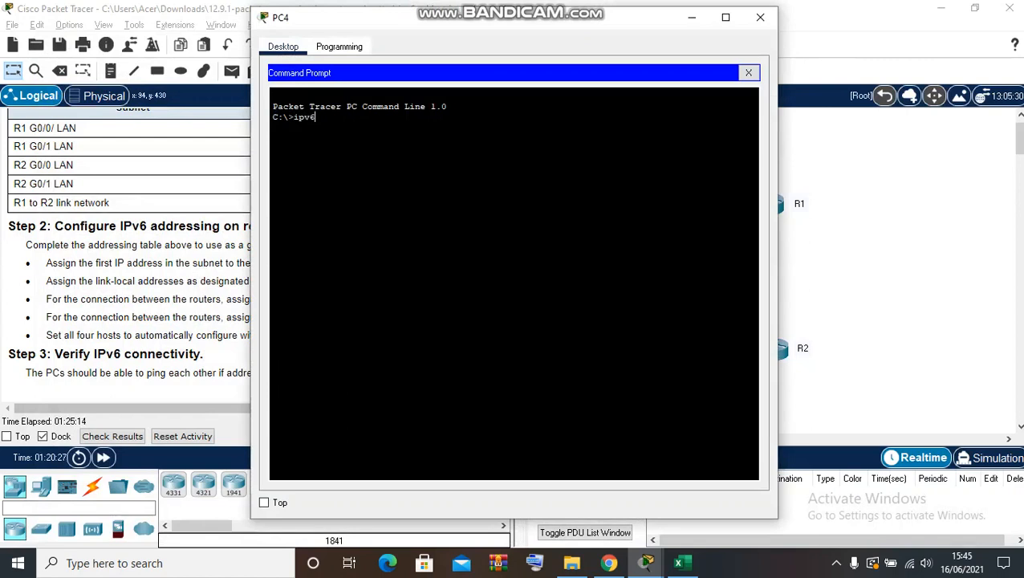
{"action": "type", "text": "config"}
{"action": "key", "text": "Return"}
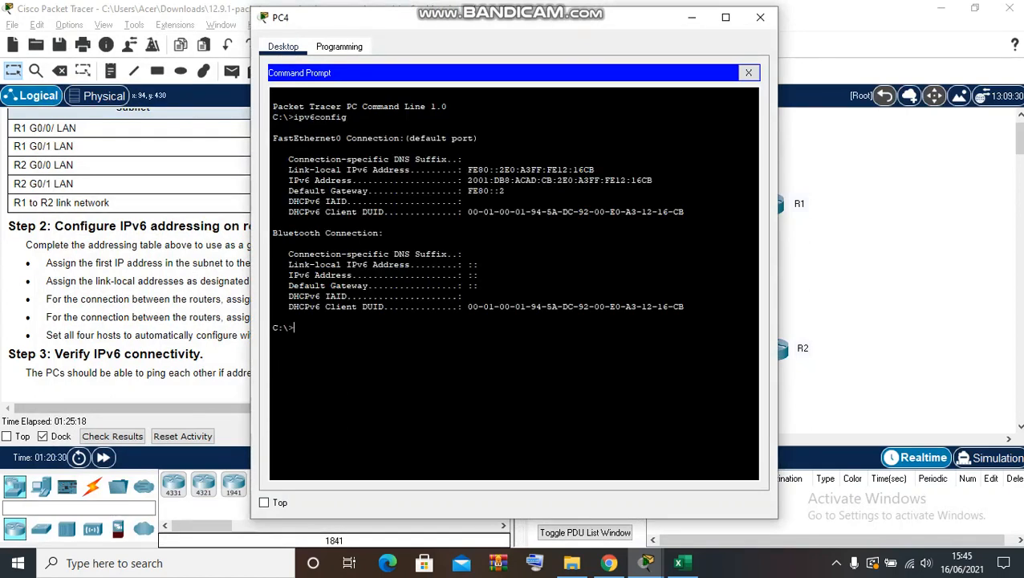
{"action": "left_click_drag", "start_coordinate": [522, 18], "coordinate": [458, 37]}
{"action": "left_click_drag", "start_coordinate": [325, 197], "coordinate": [514, 197]}
{"action": "key", "text": "ctrl+c"}
{"action": "right_click", "coordinate": [504, 203]}
{"action": "left_click", "coordinate": [538, 211]}
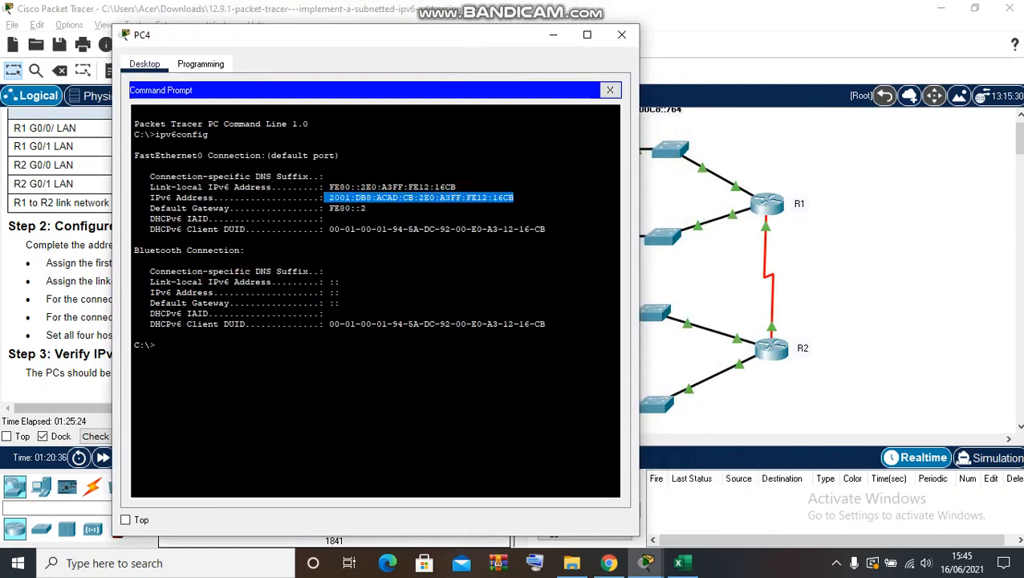
{"action": "left_click", "coordinate": [621, 35]}
Step: Ping PC4 at 2001:DB8:ACAD:CB:2E0:A3FF:FE12:16CB from PC1's command prompt, and close PC1's window
{"action": "mouse_move", "coordinate": [646, 563]}
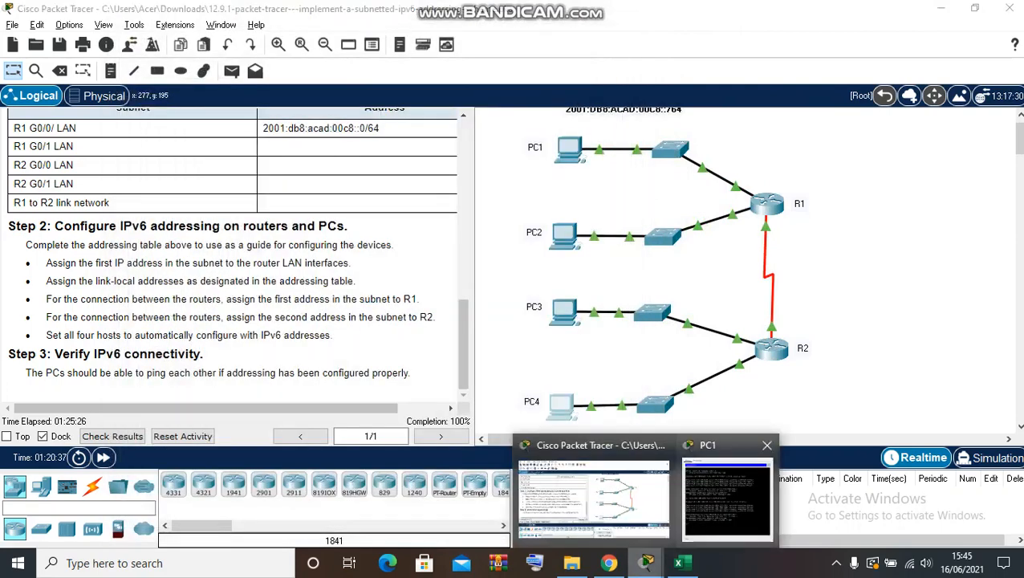
{"action": "left_click", "coordinate": [728, 496]}
{"action": "type", "text": "ping"}
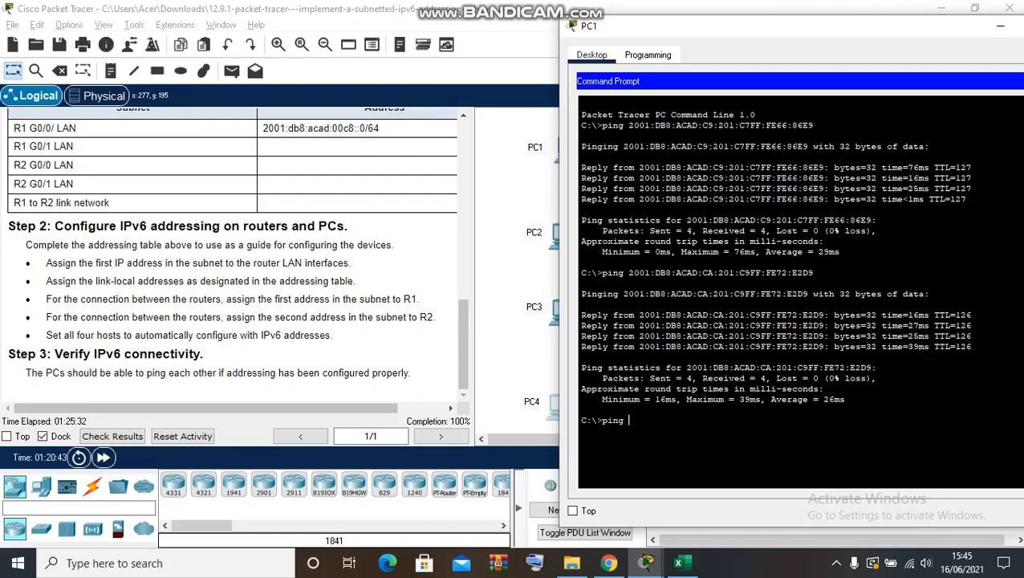
{"action": "right_click", "coordinate": [720, 419]}
{"action": "left_click", "coordinate": [754, 450]}
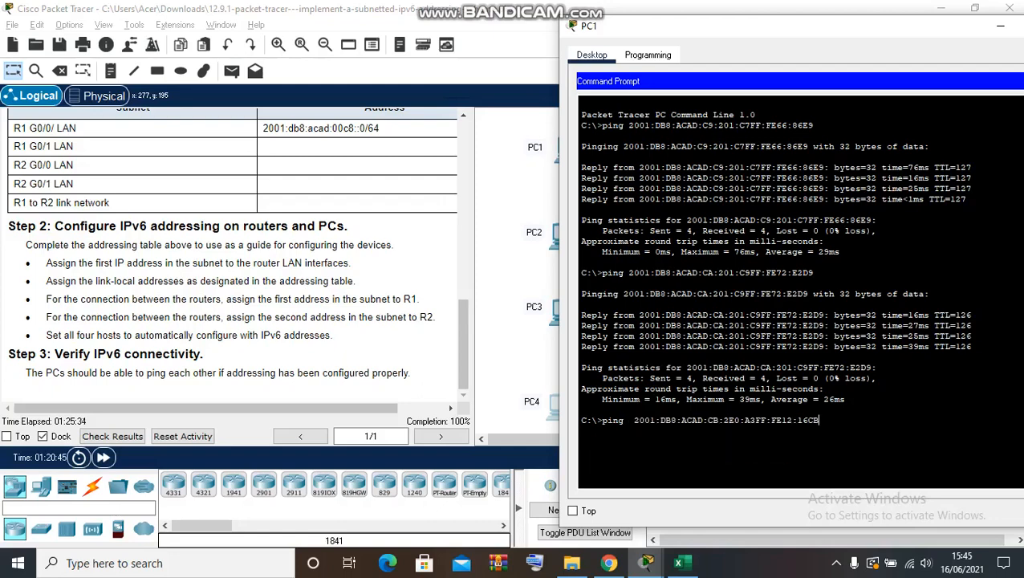
{"action": "key", "text": "Return"}
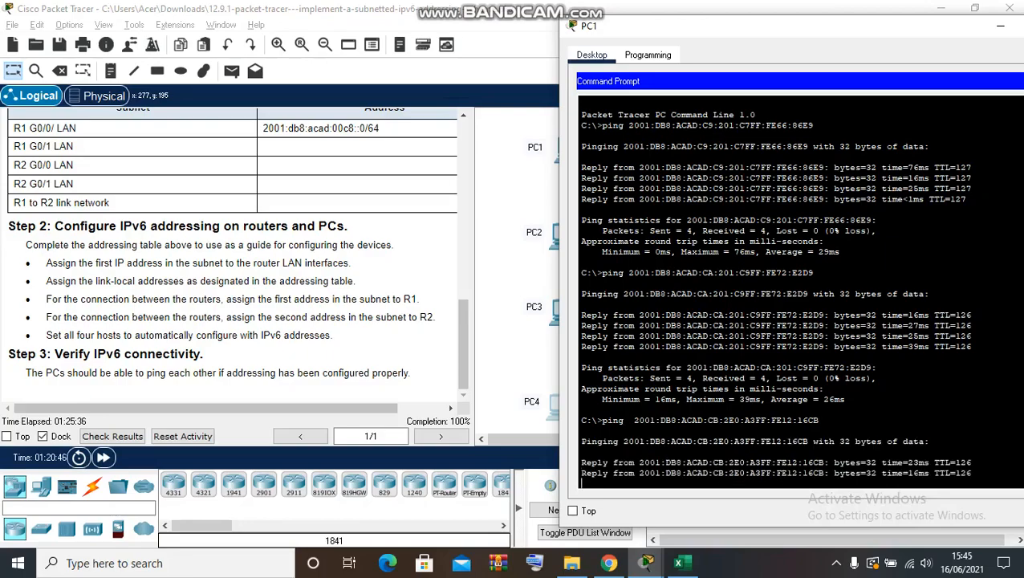
{"action": "left_click_drag", "start_coordinate": [796, 32], "coordinate": [551, 55]}
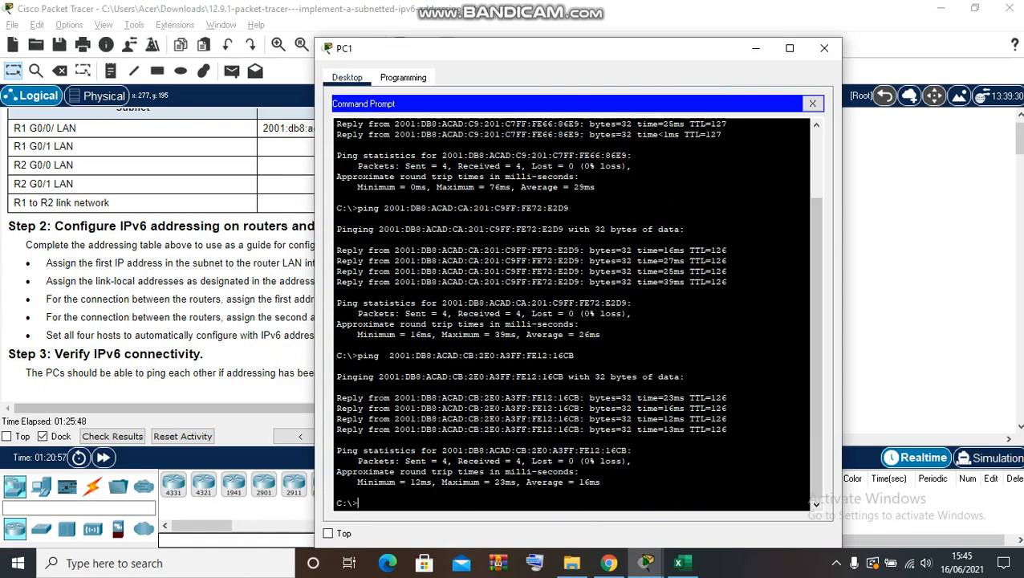
{"action": "left_click", "coordinate": [825, 48]}
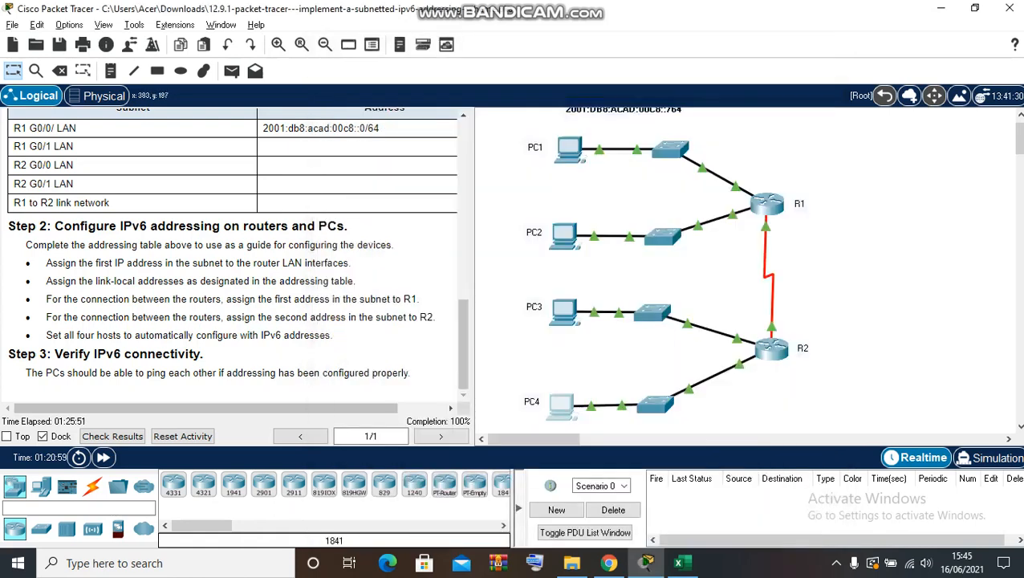
{"action": "scroll", "coordinate": [233, 257], "scroll_direction": "up", "scroll_amount": 10}
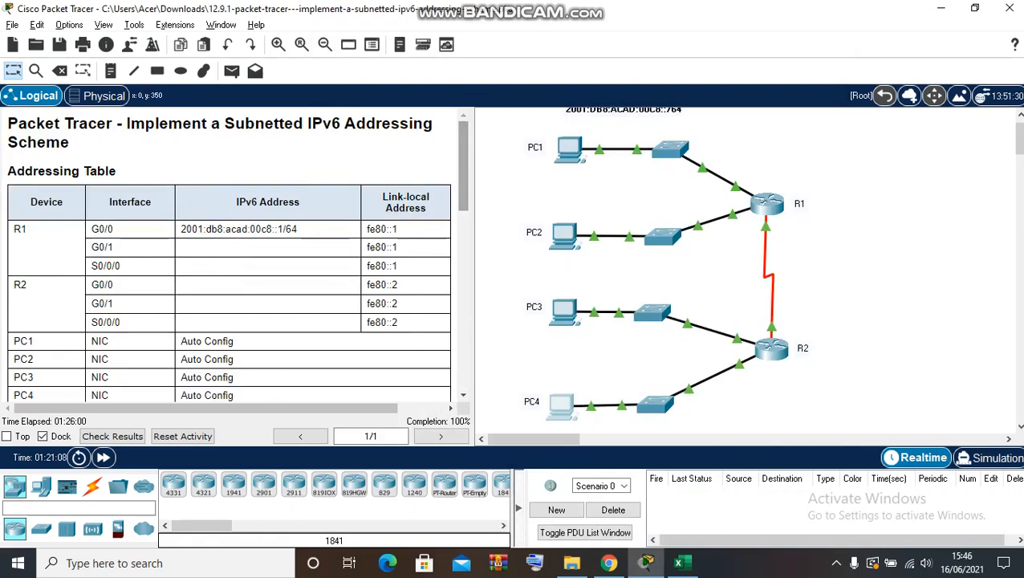
{"action": "scroll", "coordinate": [237, 257], "scroll_direction": "down", "scroll_amount": 15}
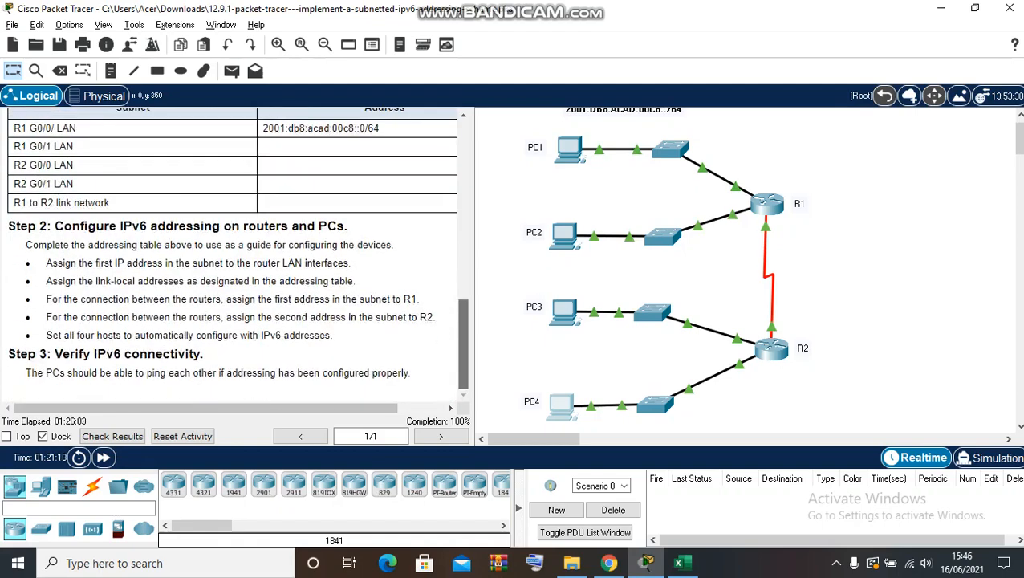
{"action": "scroll", "coordinate": [236, 257], "scroll_direction": "up", "scroll_amount": 15}
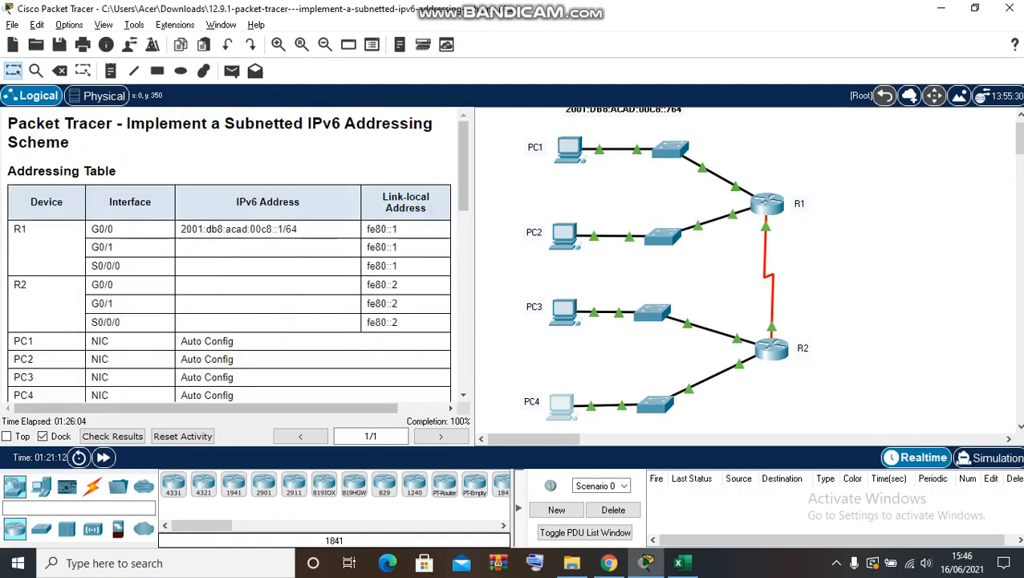